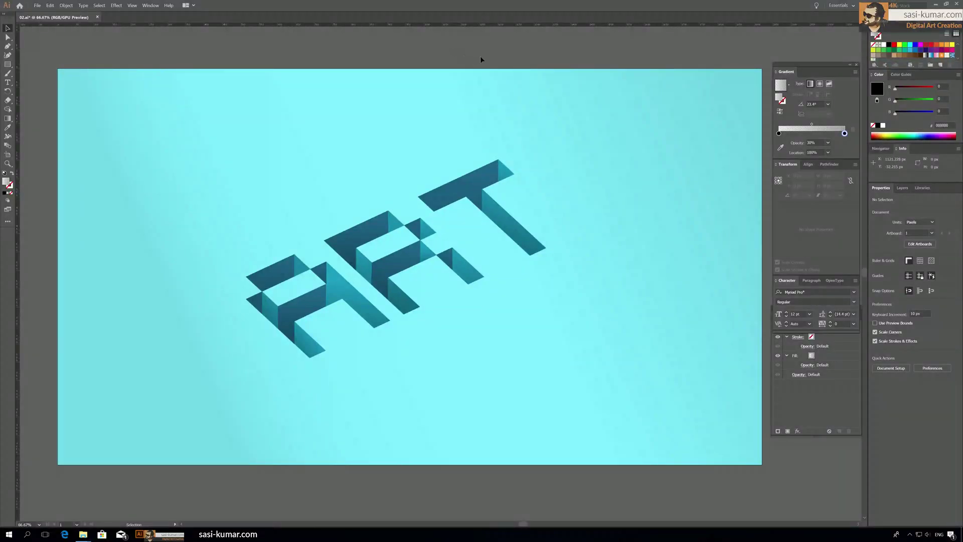
Inspect the finished ART artwork, selecting the whole group and a single face of the T.
left_click_drag(483, 56, 483, 50)
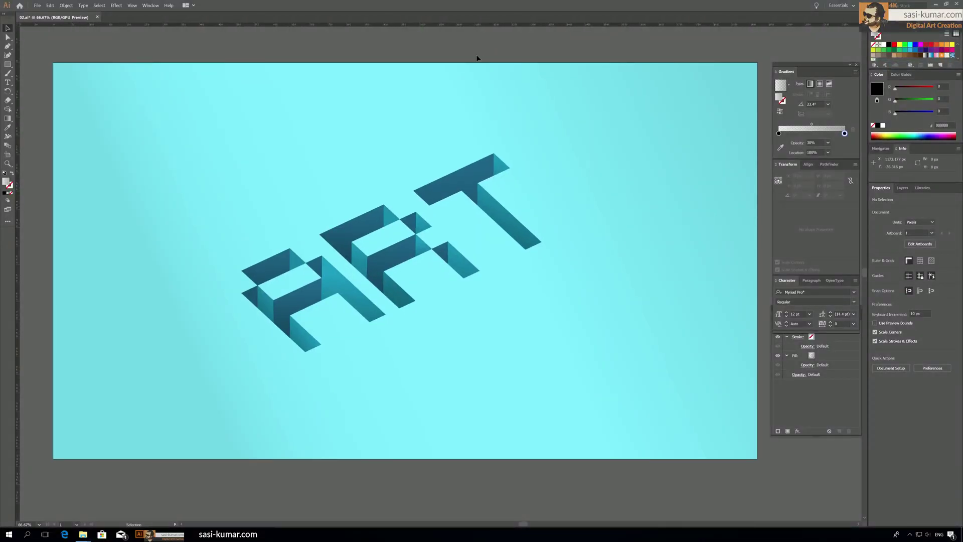
left_click(353, 306)
left_click(470, 179)
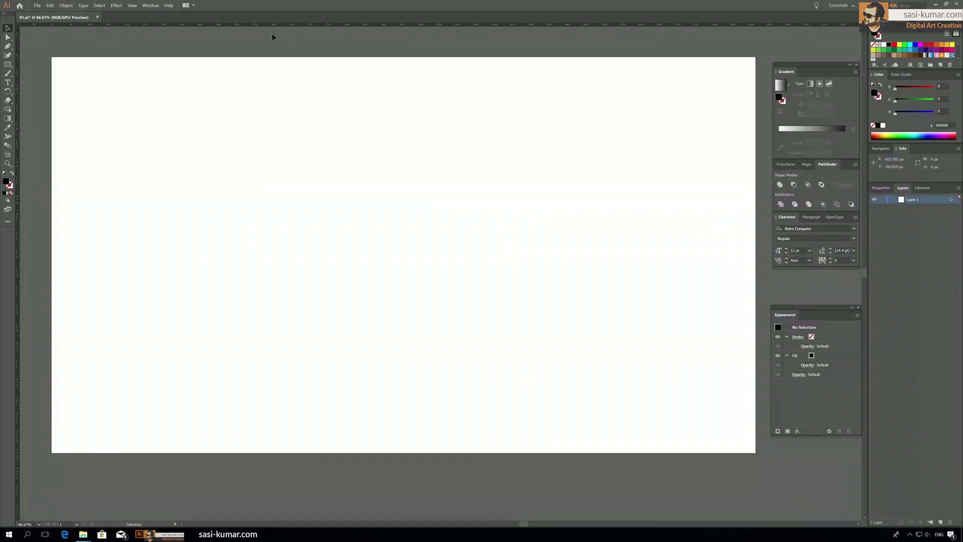
Draw a 1920×1080 rectangle covering the entire blank artboard.
left_click_drag(304, 42, 292, 43)
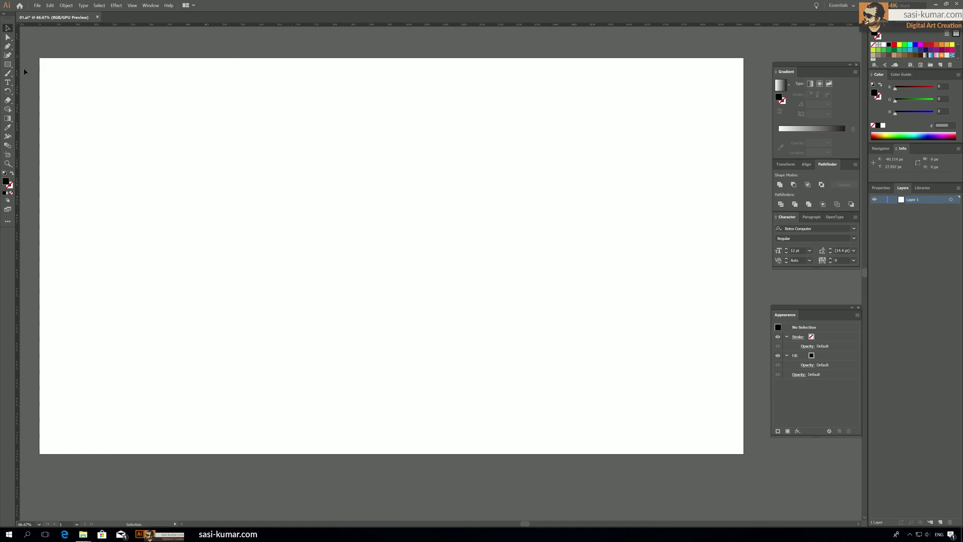
left_click(8, 64)
left_click_drag(41, 58, 743, 454)
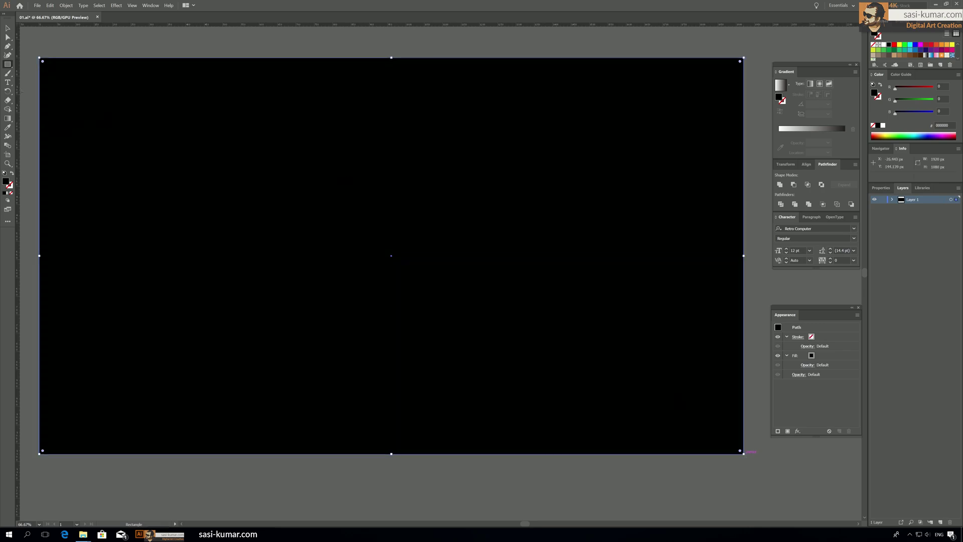
left_click(8, 28)
left_click(240, 85)
Fill the rectangle with the orange Libraries swatch and zoom out to 50%.
left_click(923, 188)
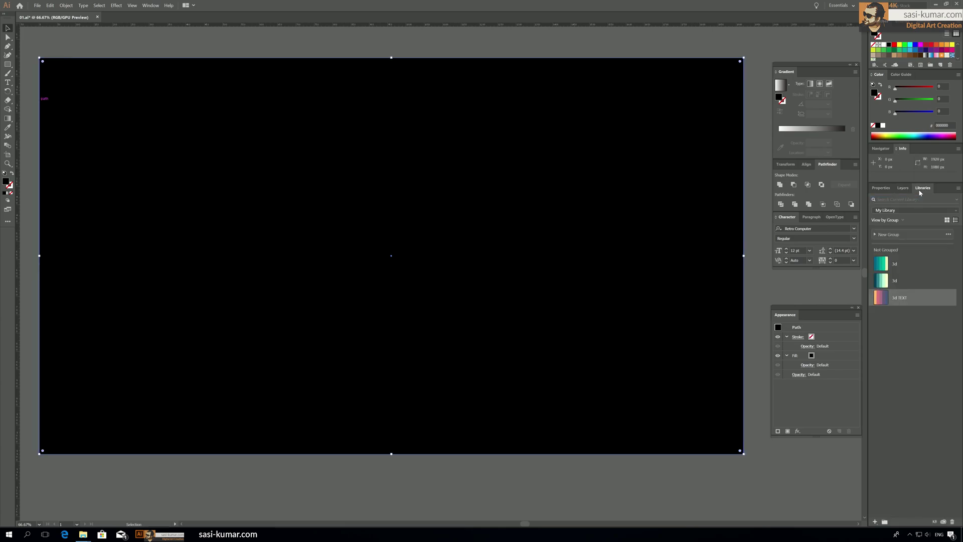
left_click(878, 301)
key("ctrl+shift+a")
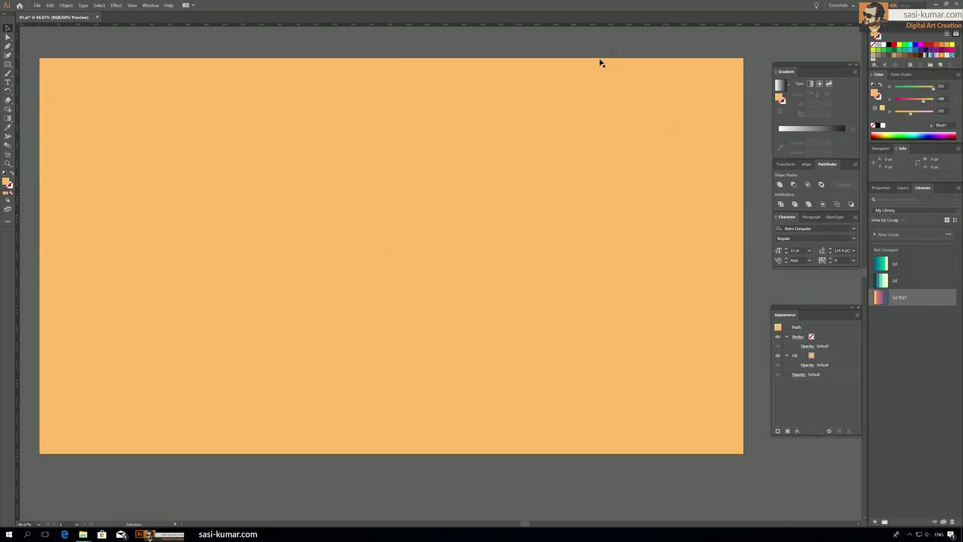
left_click_drag(518, 44, 494, 60)
key("ctrl+minus")
left_click(368, 200)
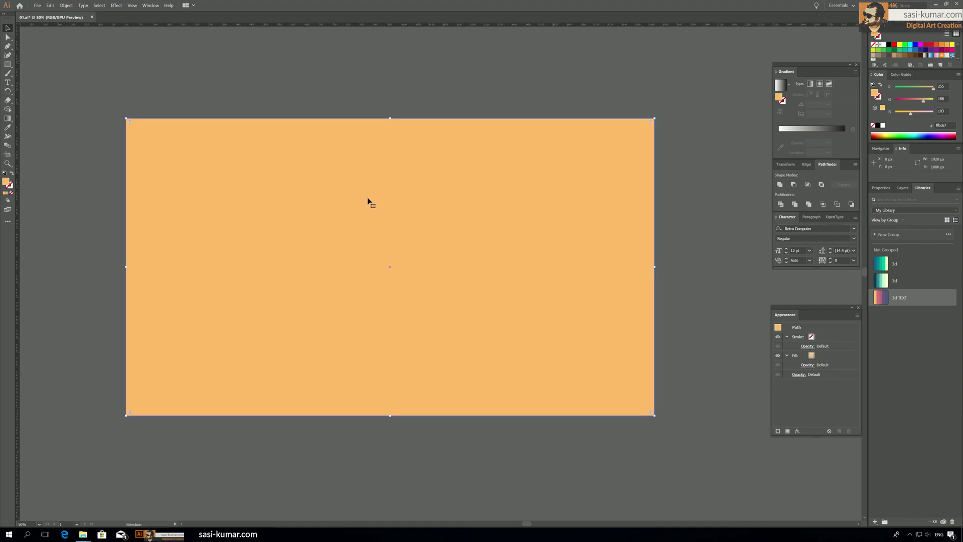
key("ctrl+shift+a")
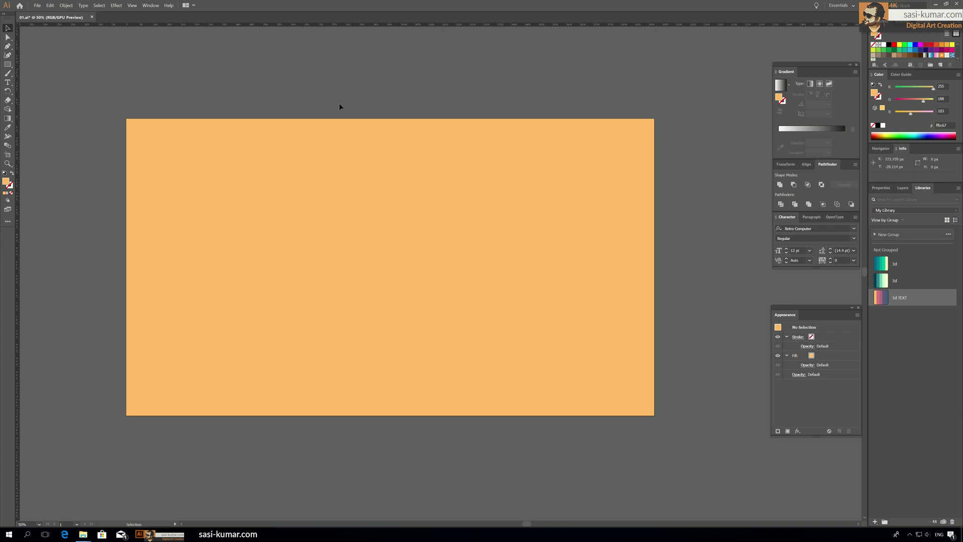
left_click(903, 189)
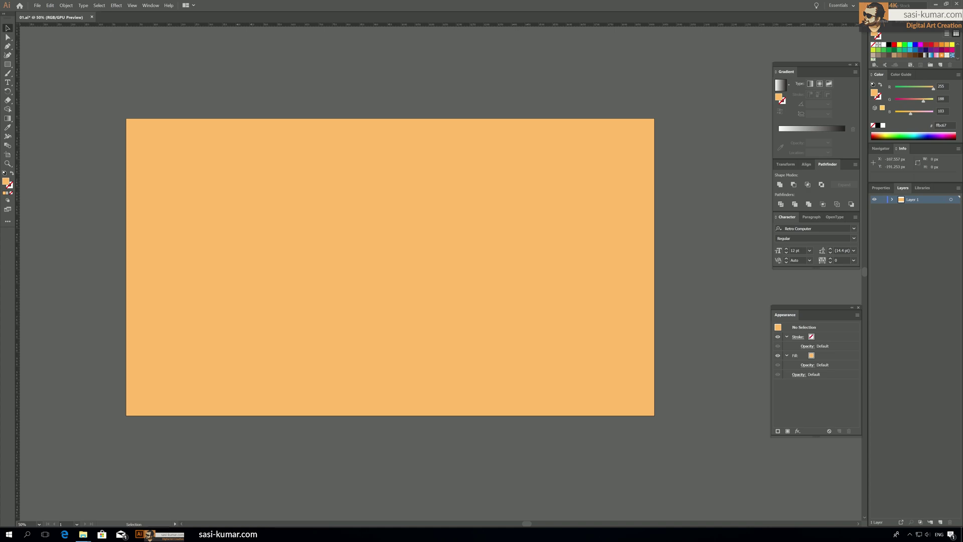
Add a new layer above the background and name it 'yext'.
left_click(941, 522)
double_click(920, 204)
type("y")
type("ext")
key("Return")
scroll(378, 77, "up", 1)
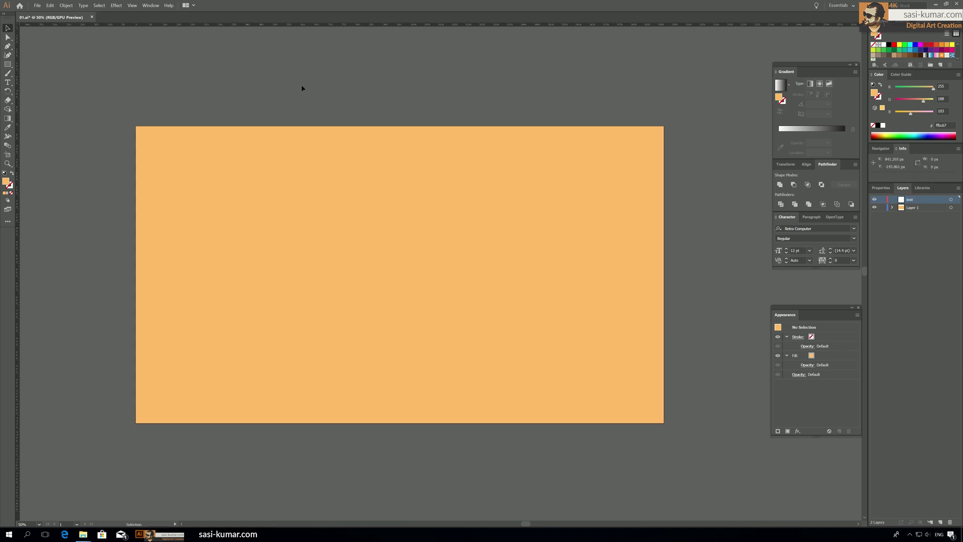
Type 'ART' on the artboard in the Retro Computer font.
left_click(8, 82)
left_click(854, 228)
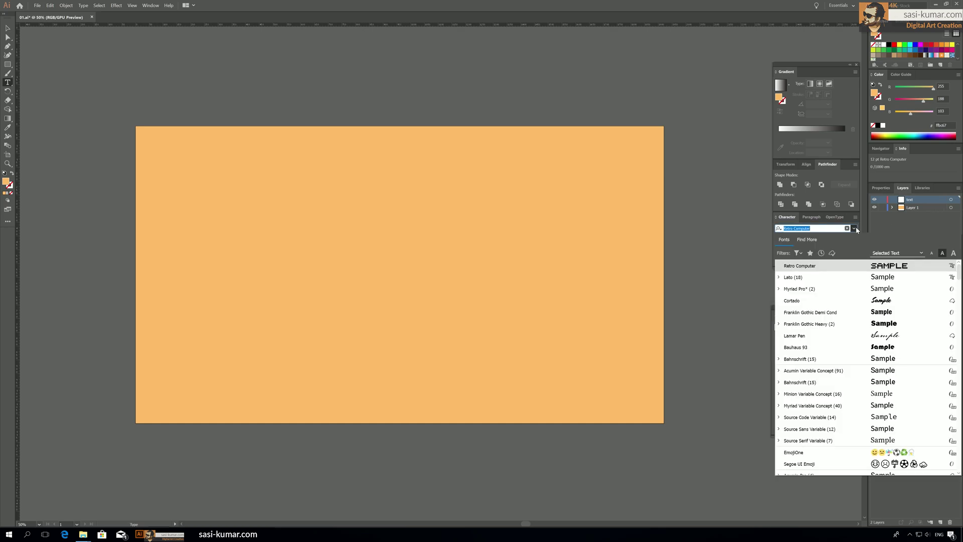
left_click(830, 270)
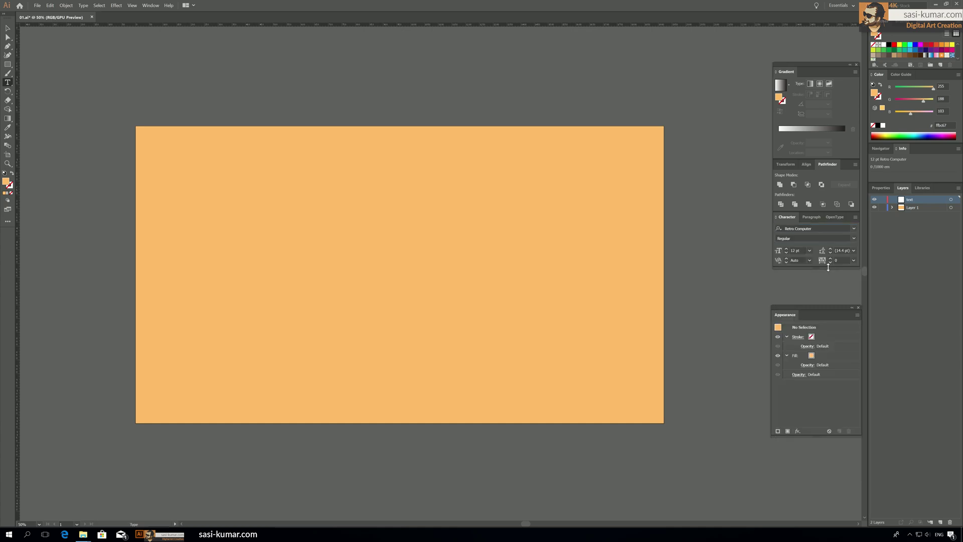
left_click(336, 234)
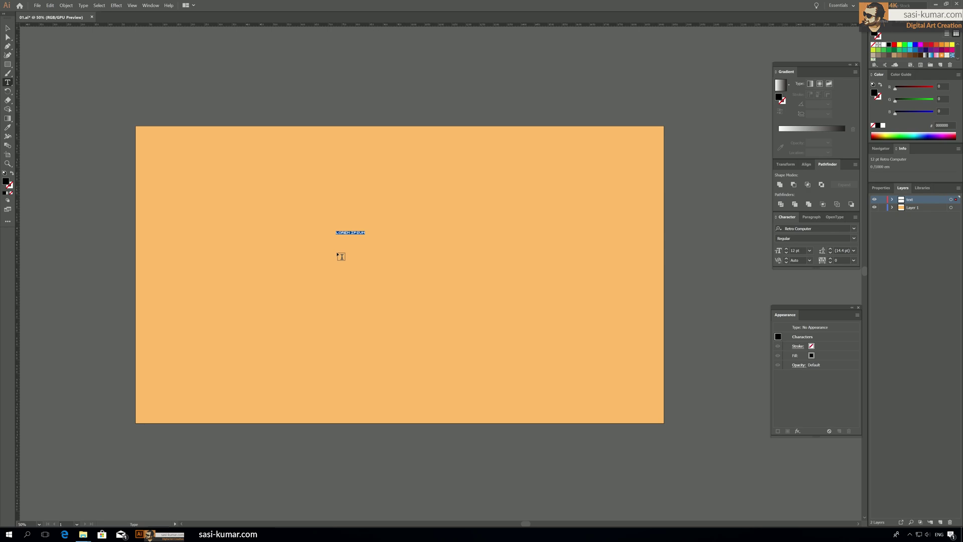
type("ART")
key("Escape")
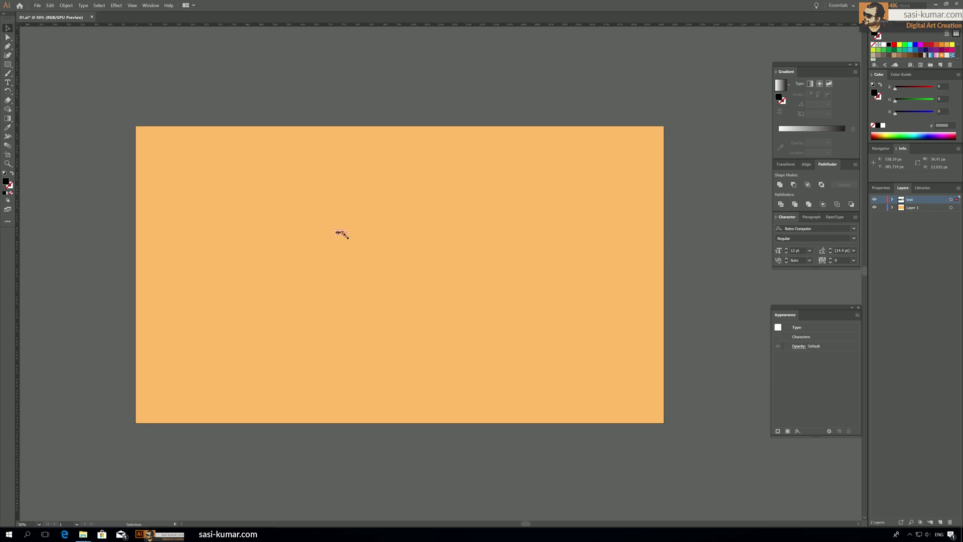
Scale the ART text up large and centre it on the orange background.
left_click_drag(344, 232, 555, 388)
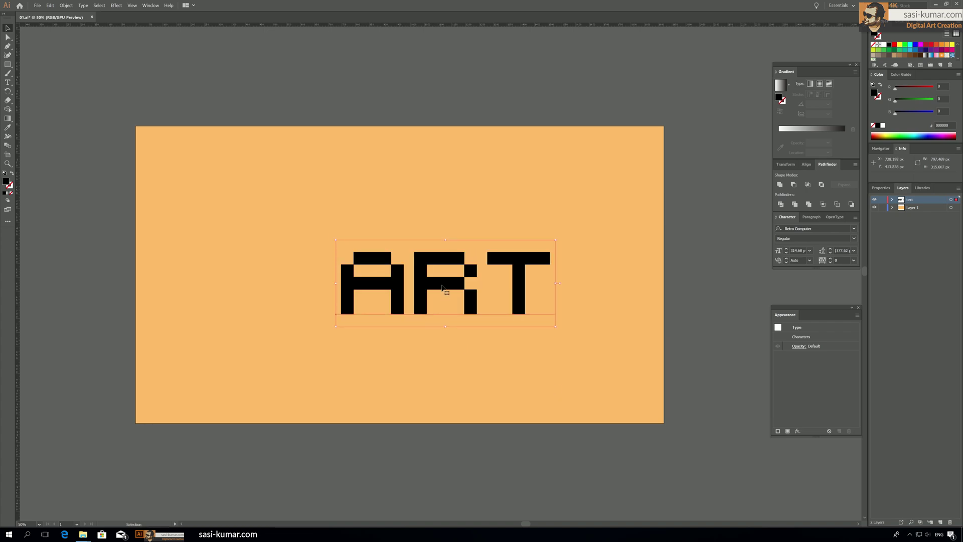
left_click_drag(442, 287, 385, 255)
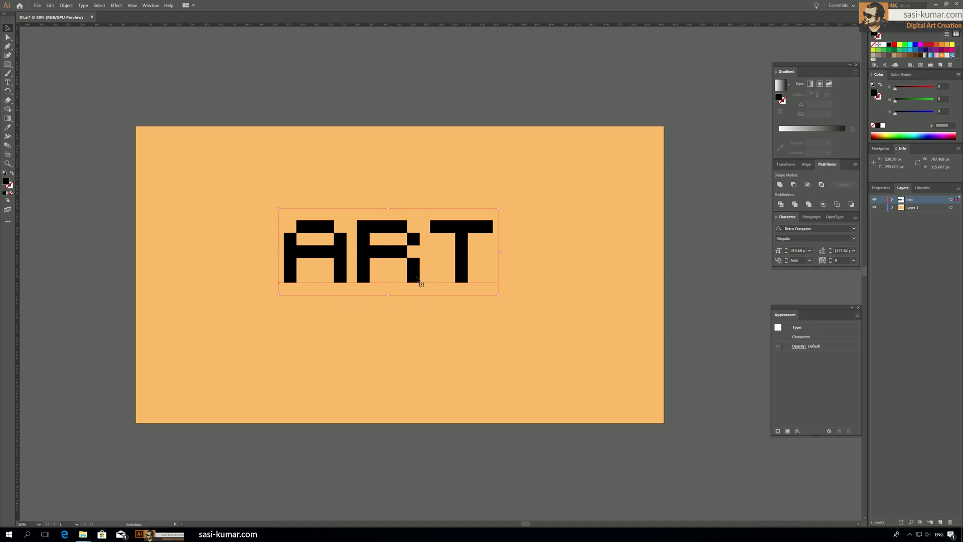
left_click_drag(398, 260, 392, 237)
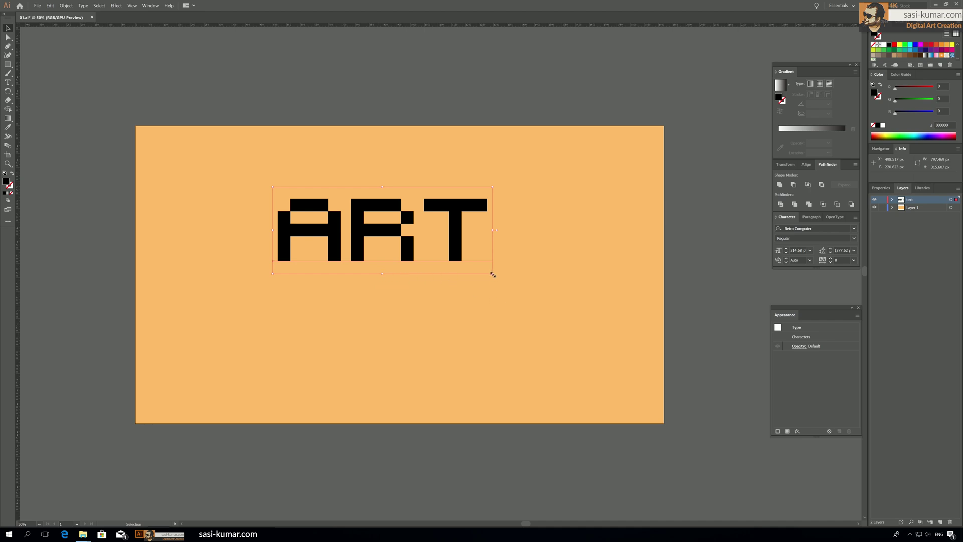
left_click_drag(492, 272, 577, 347)
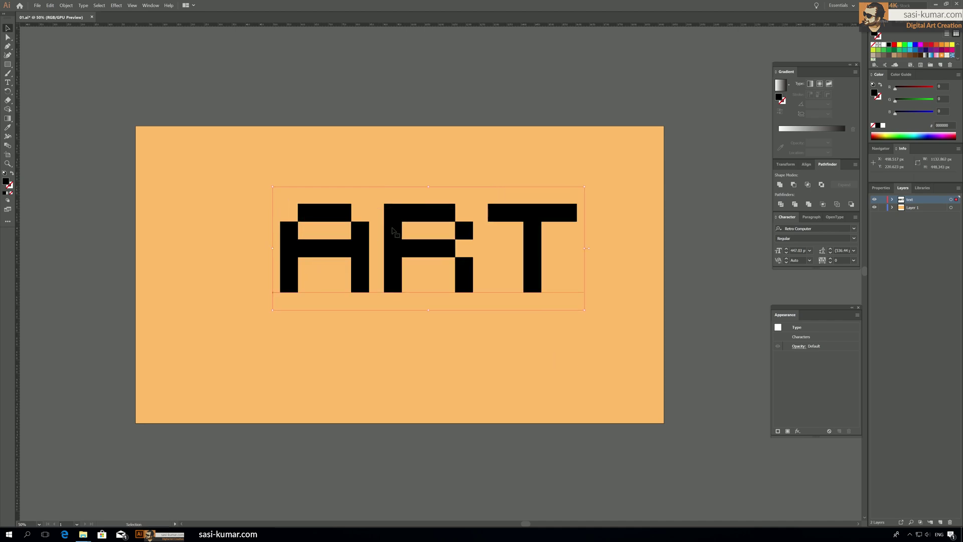
left_click_drag(392, 226, 371, 228)
left_click(390, 70)
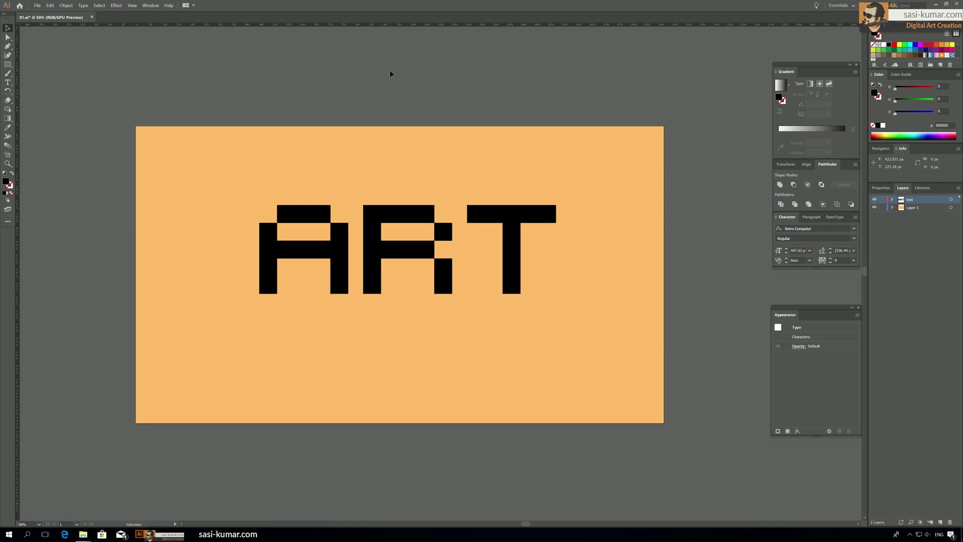
left_click(378, 236)
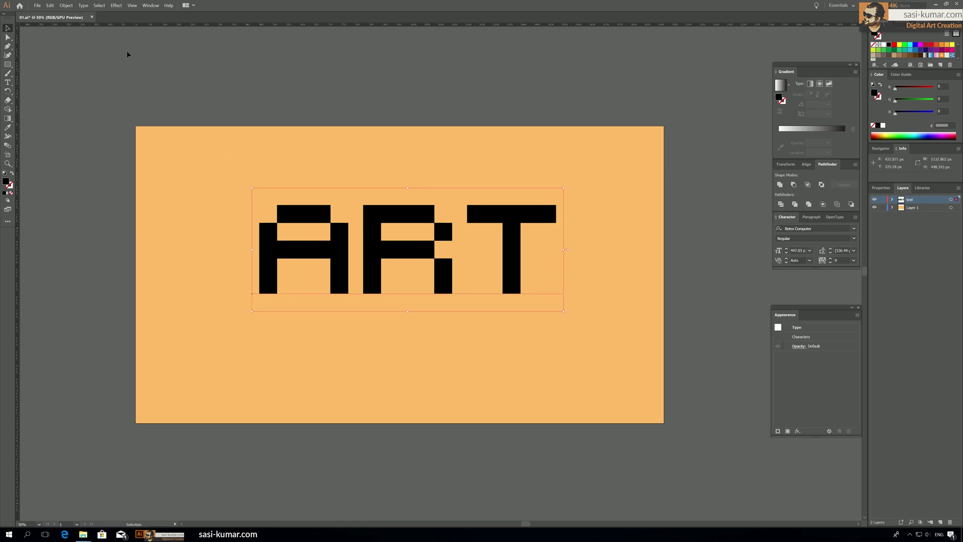
Apply a 3D Rotate effect of about 31°, -41°, 24° to ART and shift it down-left.
left_click(116, 5)
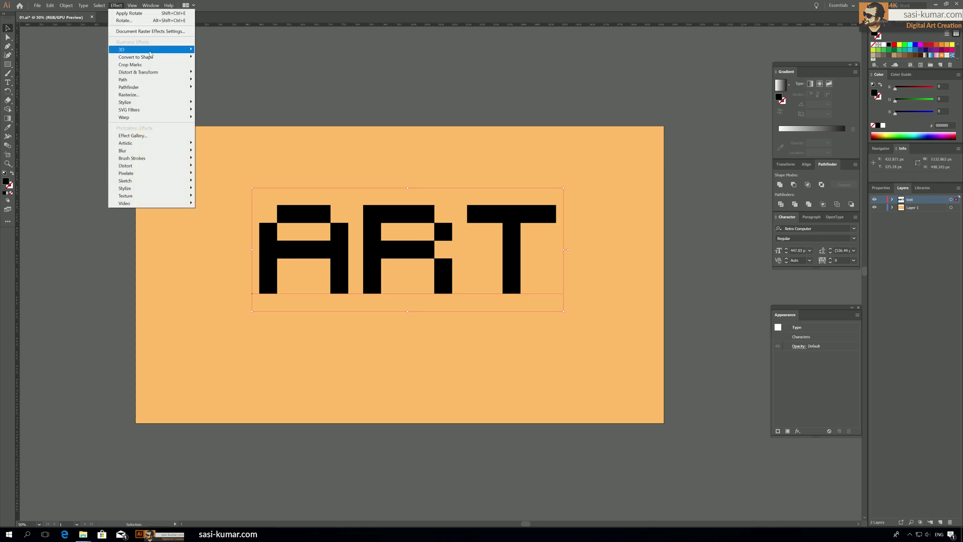
mouse_move(150, 53)
left_click(213, 66)
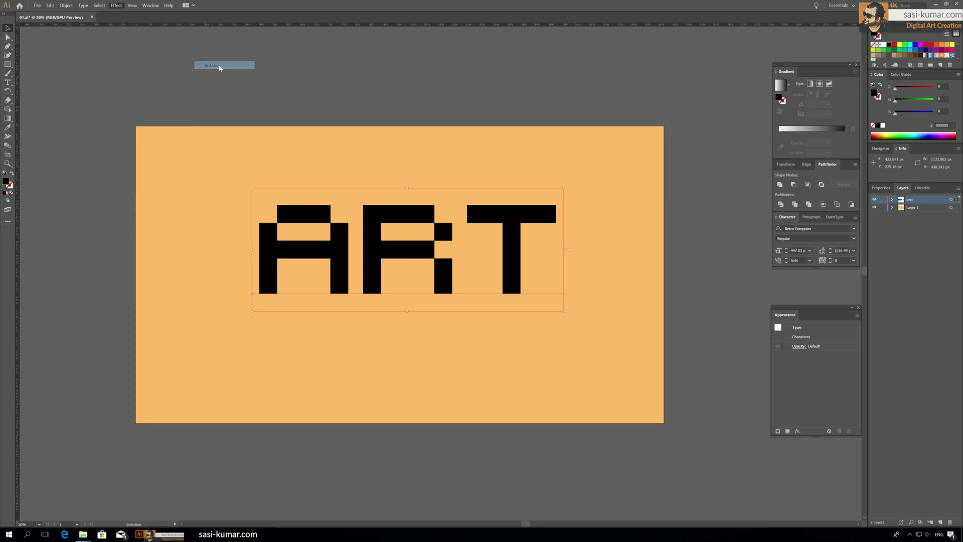
left_click(627, 144)
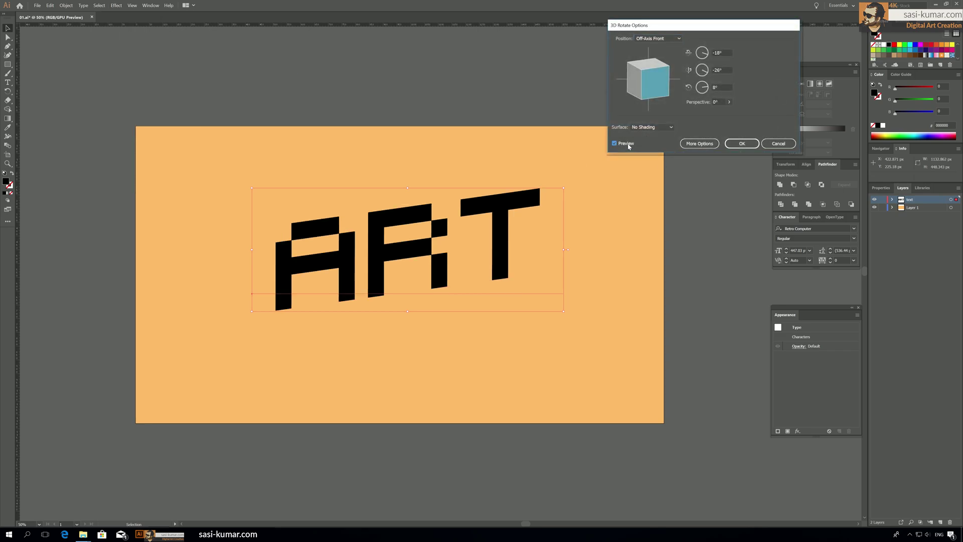
left_click_drag(645, 79, 649, 52)
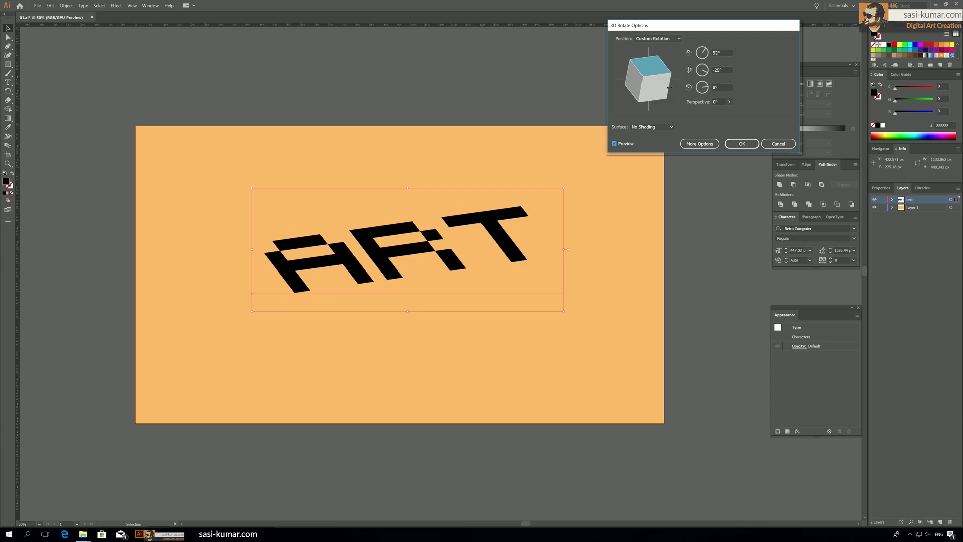
left_click_drag(670, 86, 668, 73)
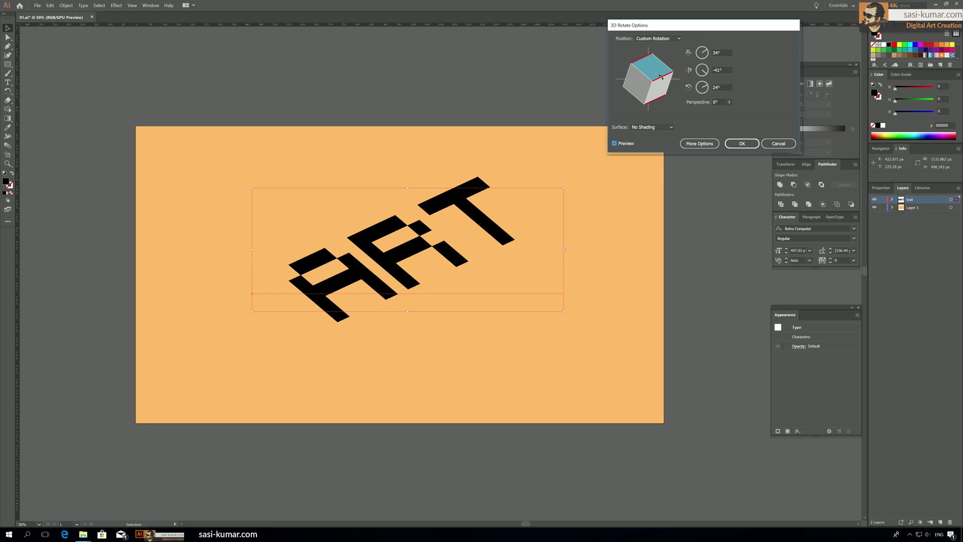
left_click_drag(661, 77, 661, 78)
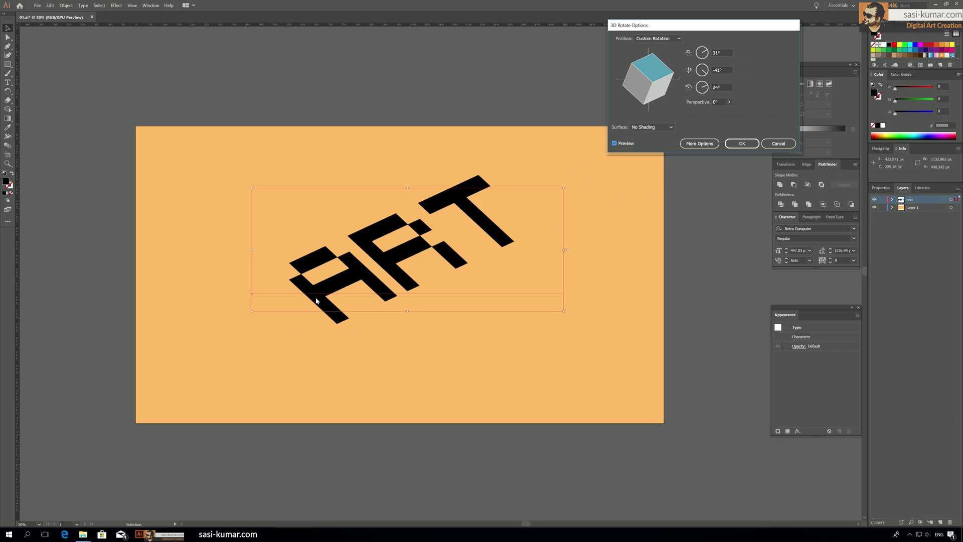
left_click(743, 147)
left_click_drag(390, 258, 381, 276)
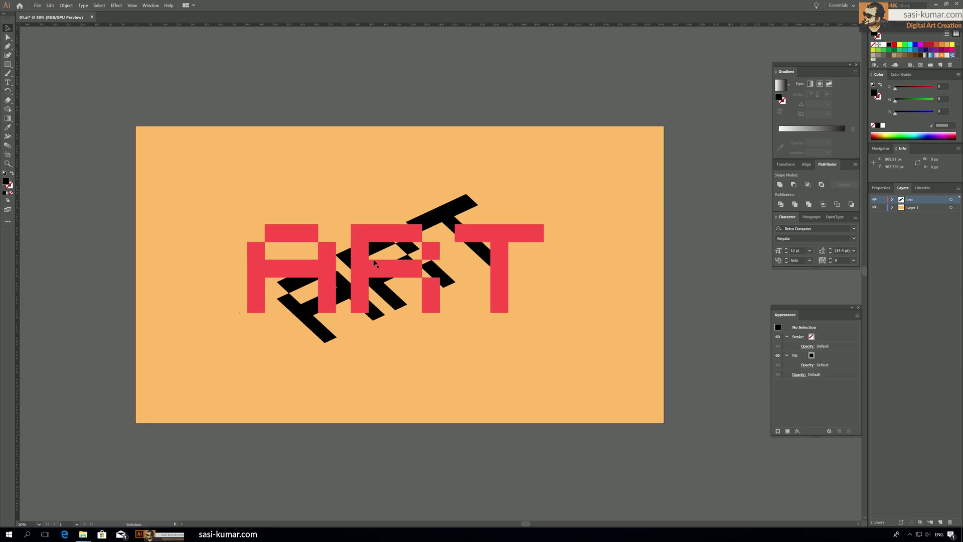
Expand the 3D text into editable shapes, zoom in, and toggle Smart Guides.
left_click(66, 5)
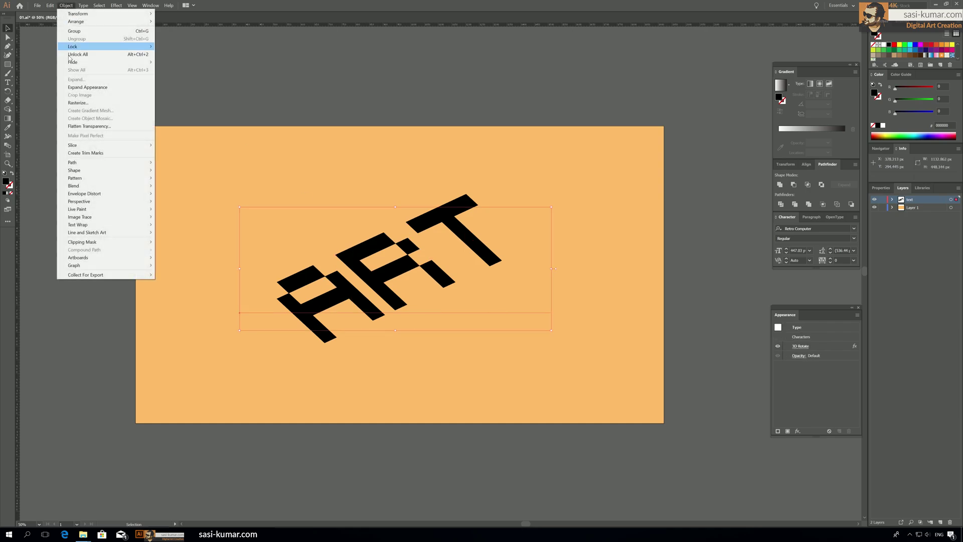
left_click(110, 89)
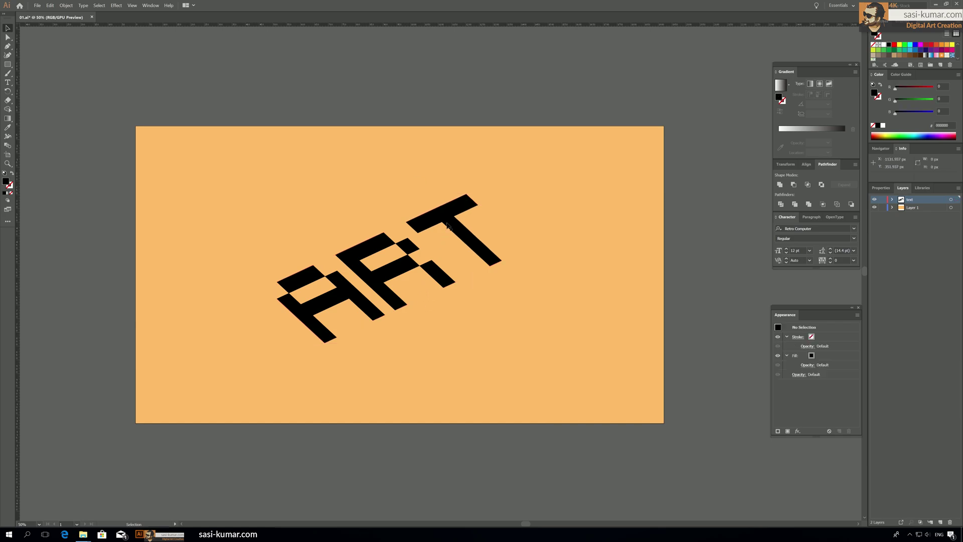
key("ctrl+equal")
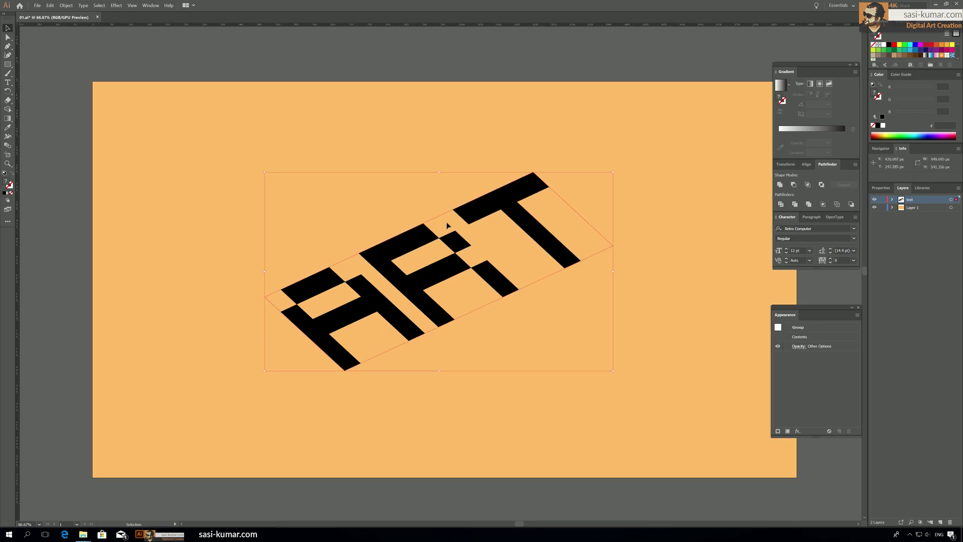
scroll(444, 221, "right", 3)
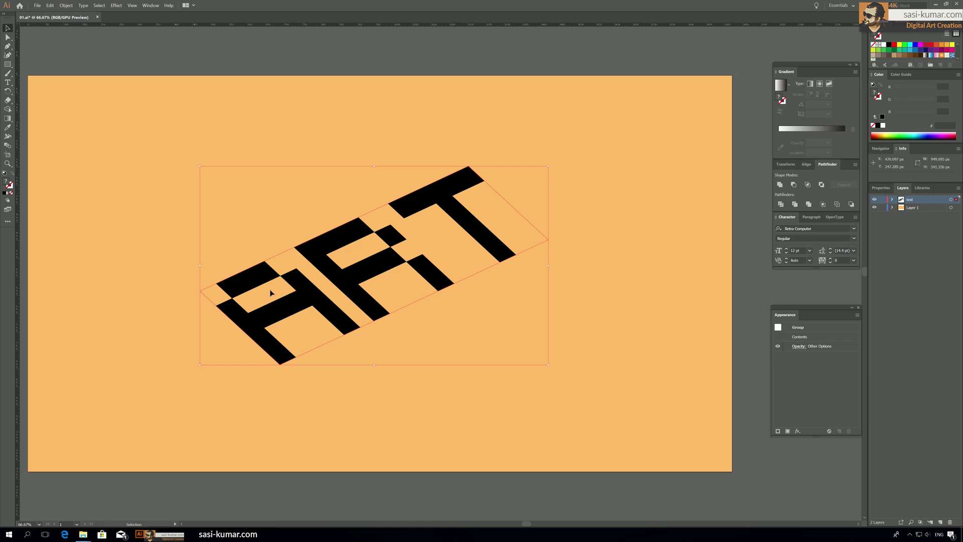
left_click(132, 6)
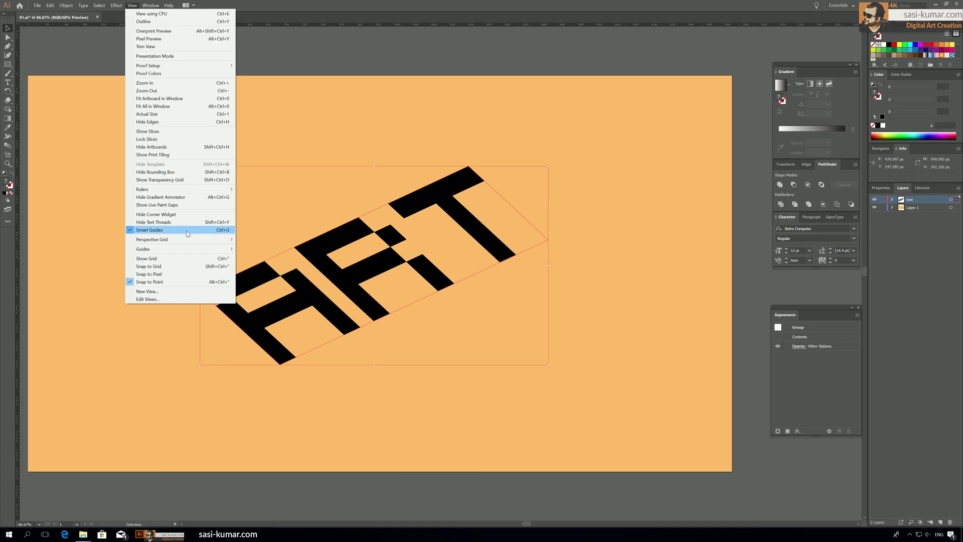
left_click(188, 230)
Rework the A's top bar corner with the Pen tool, adding and removing anchor points.
left_click(35, 43)
left_click(8, 46)
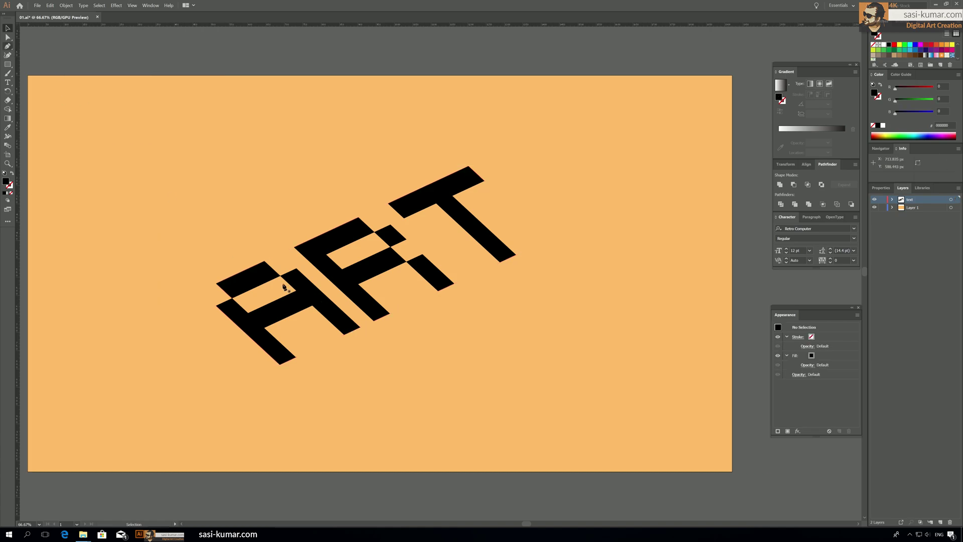
left_click(268, 269, "ctrl")
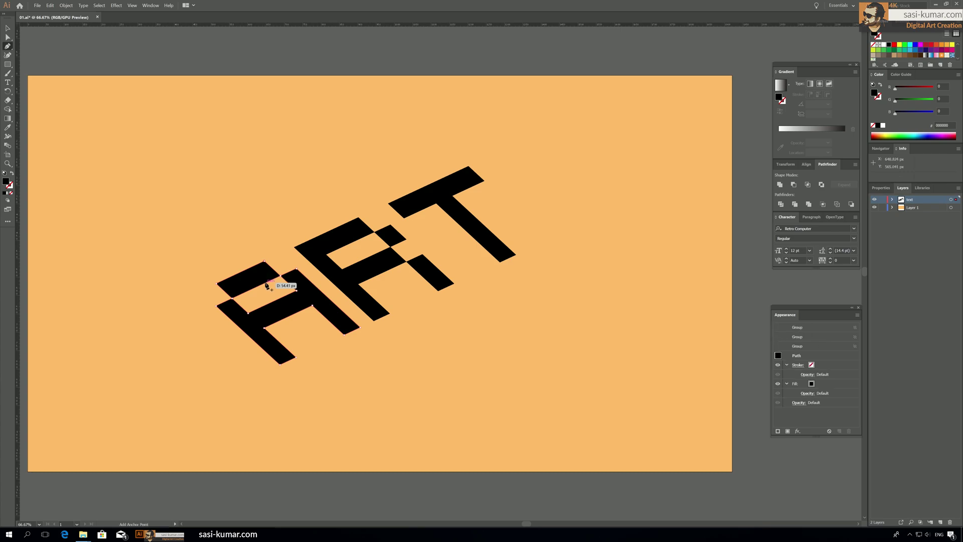
left_click(265, 281)
left_click(275, 273)
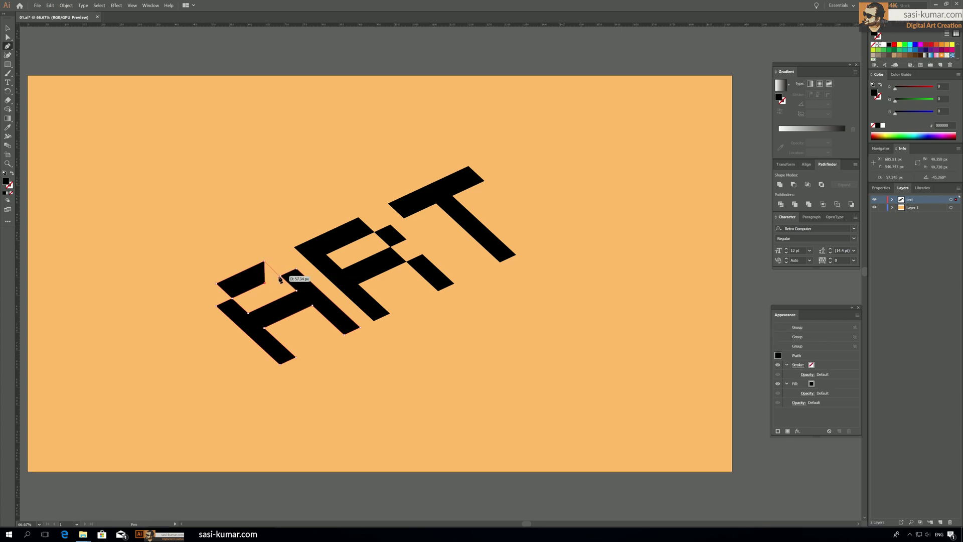
left_click(280, 279)
Trace a new black path on the letter A, then return to selection.
left_click(265, 261)
left_click(274, 250)
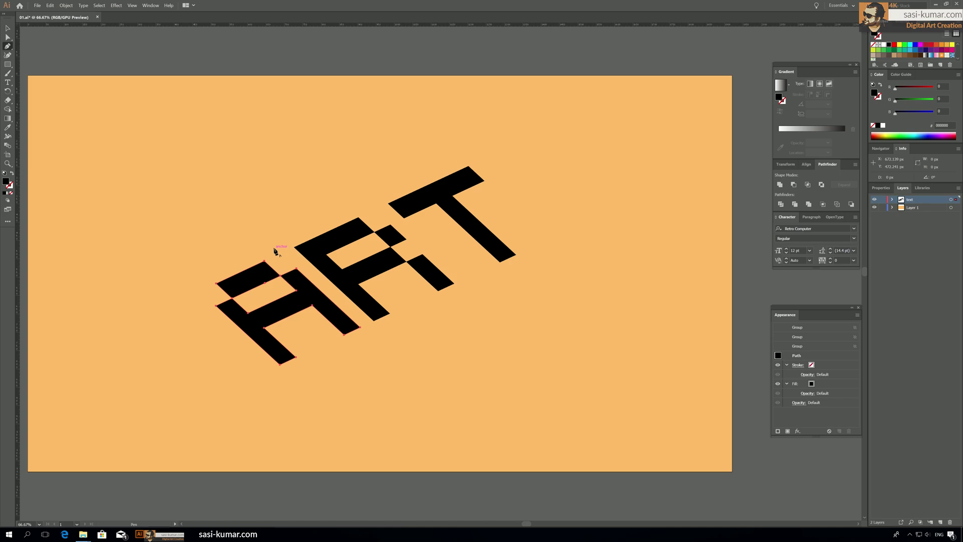
key("ctrl")
left_click(6, 31)
left_click(311, 232)
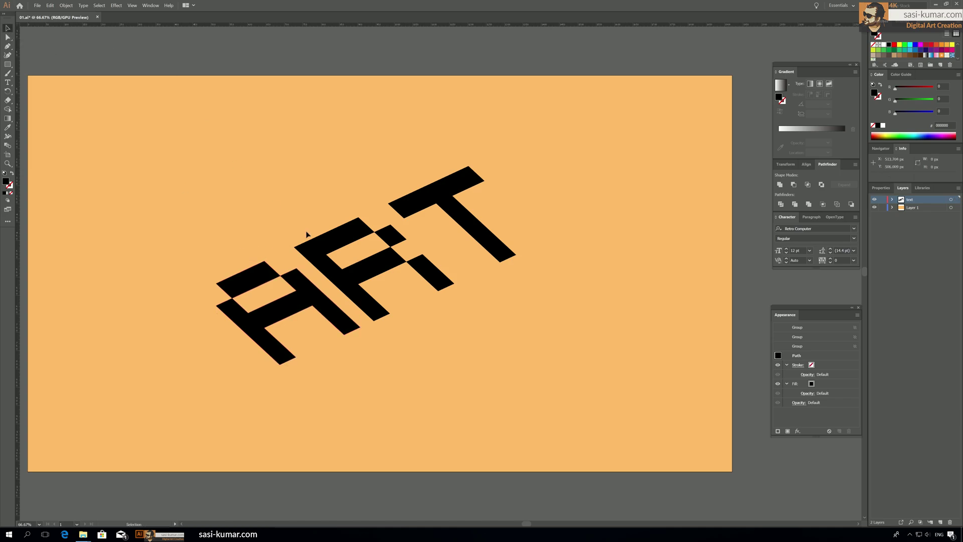
Clear the selection and zoom to 100% with the letters centred.
left_click(324, 252)
key("a")
key("ctrl+shift+a")
key("v")
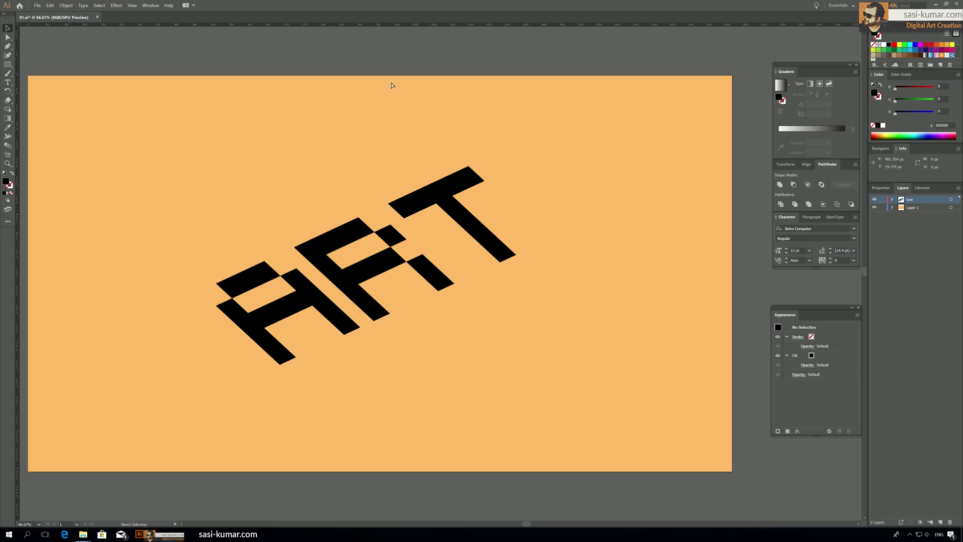
key("ctrl+1")
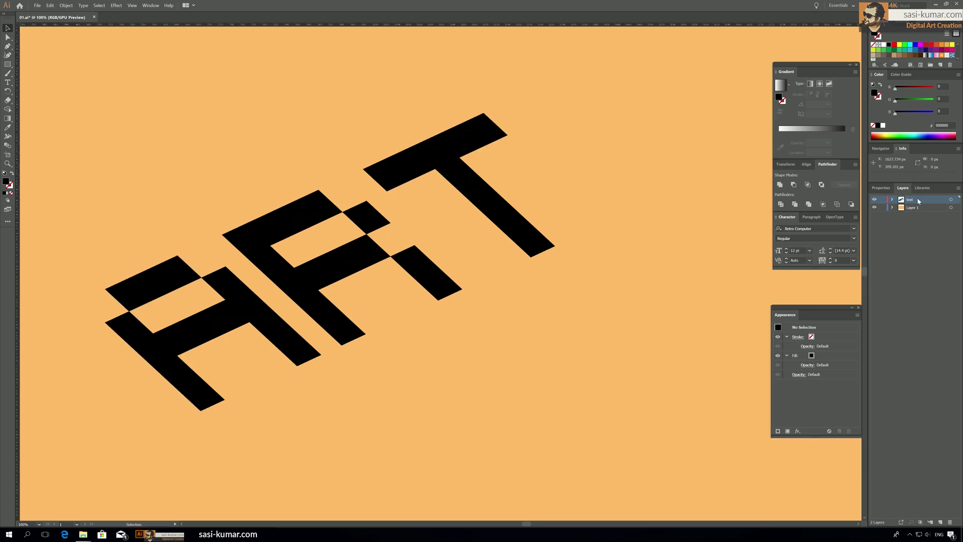
left_click_drag(234, 173, 291, 177)
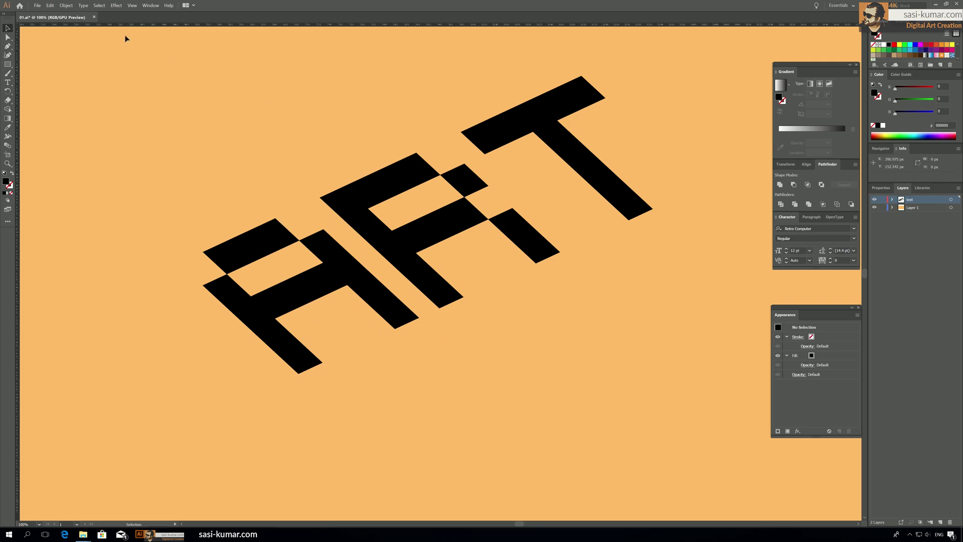
left_click(132, 5)
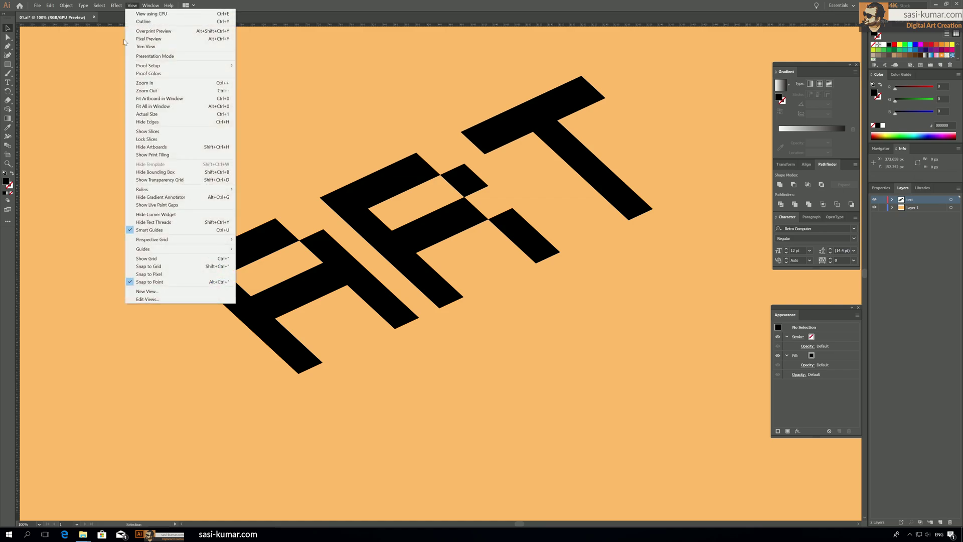
left_click(328, 184)
Zoom to 300% and draw a closed triangle on the A's top block.
left_click(8, 46)
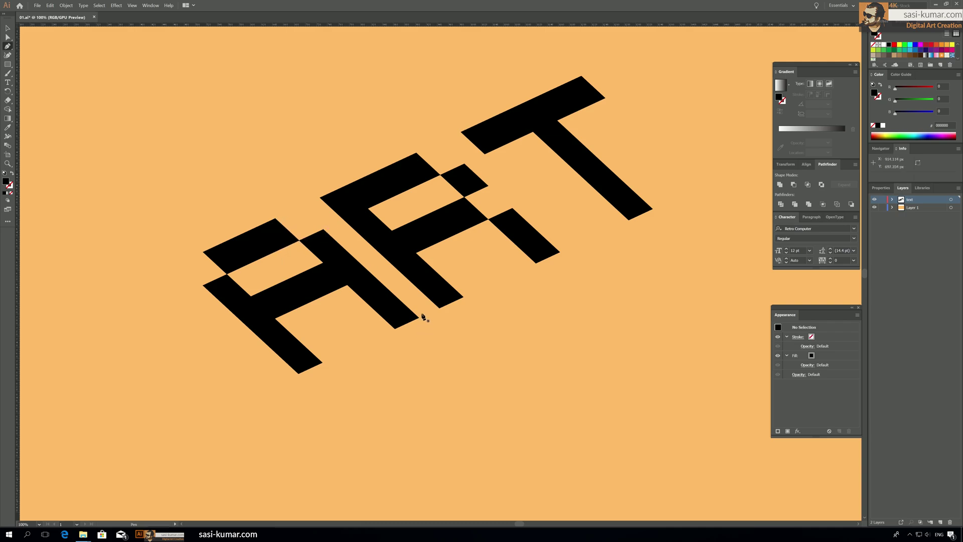
key("a")
key("ctrl+equal")
key("ctrl+equal")
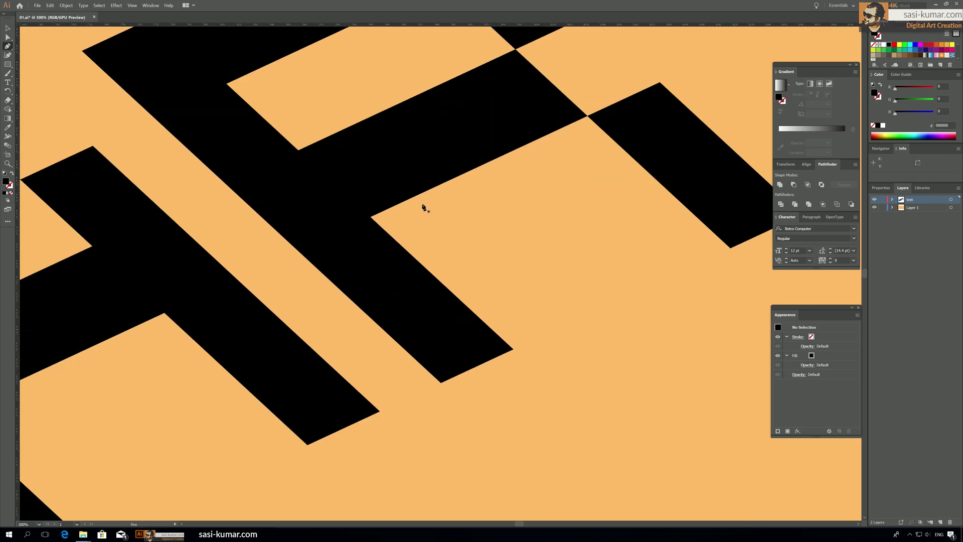
key("ctrl+equal")
mouse_move(332, 147)
left_mouse_down()
mouse_move(364, 126)
mouse_move(339, 135)
left_mouse_up()
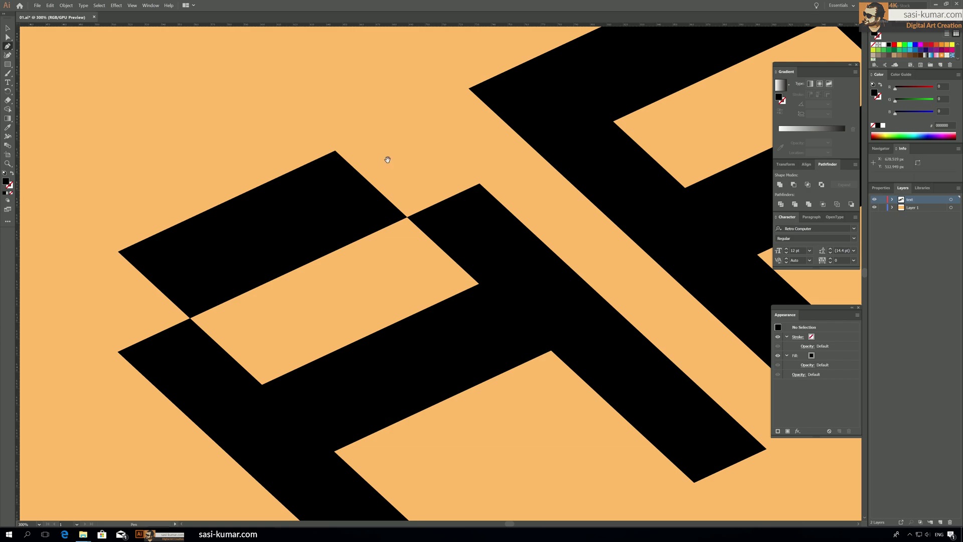
left_click_drag(386, 157, 451, 127)
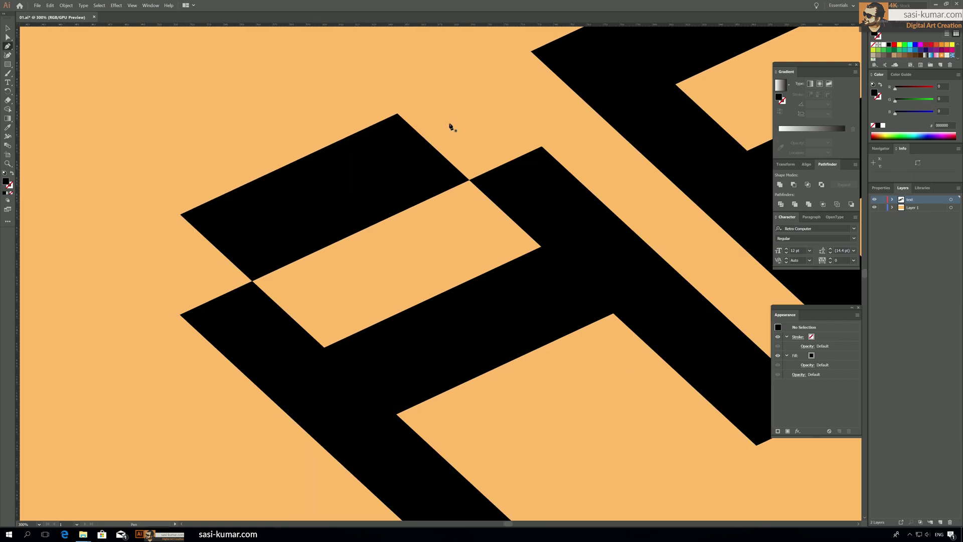
left_click(398, 115, "ctrl")
left_click_drag(398, 115, 399, 216)
left_click(470, 182)
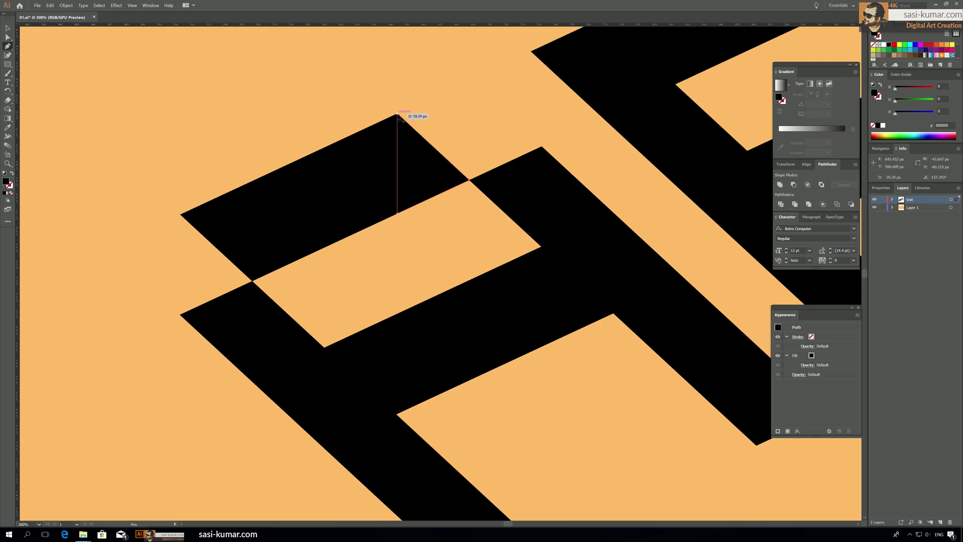
left_click(398, 115)
Fill the triangle pink from the 3d TEXT library theme.
left_click(922, 189)
mouse_move(881, 299)
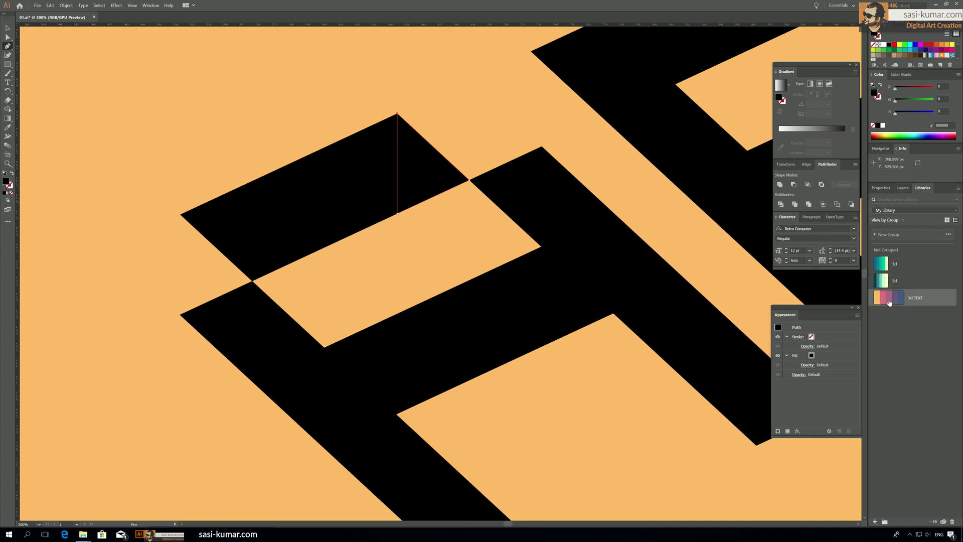
left_click(890, 301)
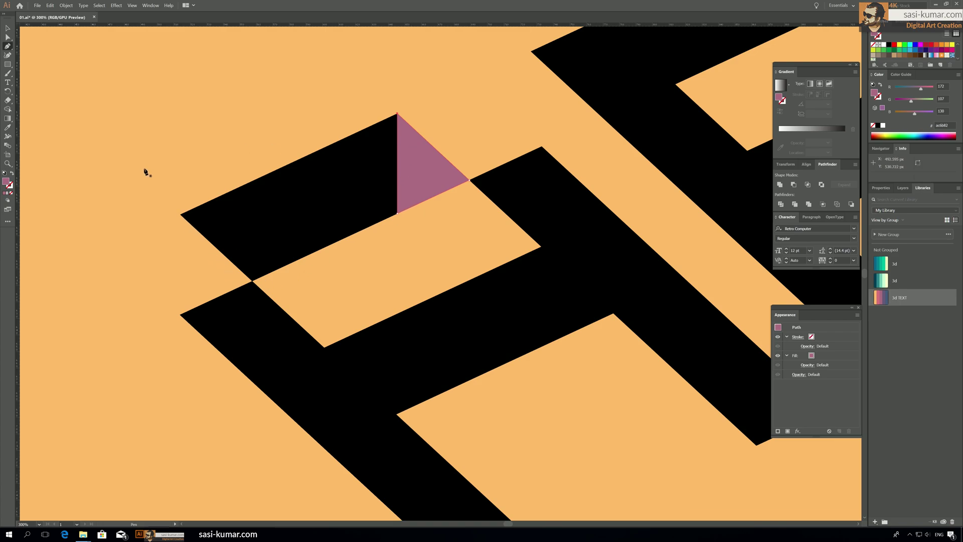
Draw a closed parallelogram face over the rest of the A's top block.
left_click(180, 215)
left_click(397, 115)
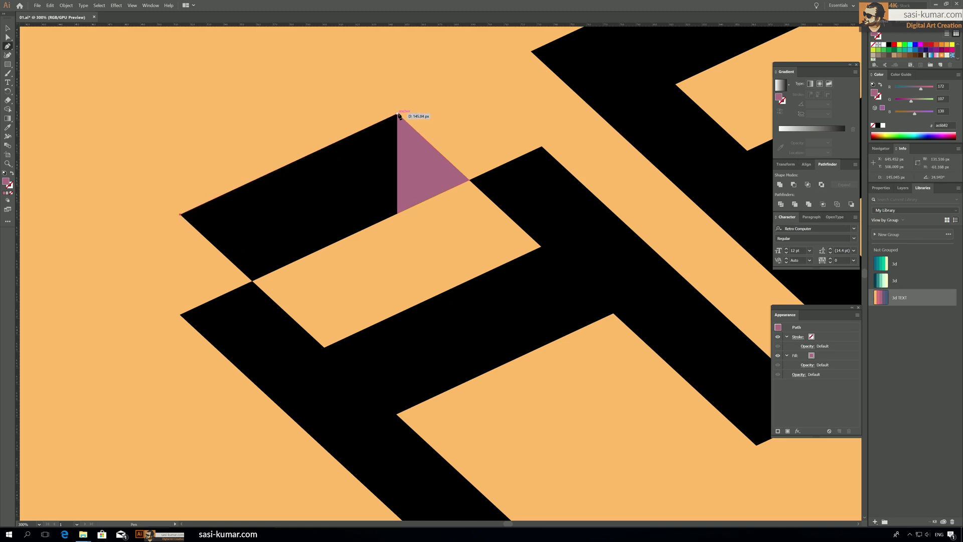
left_click(397, 215)
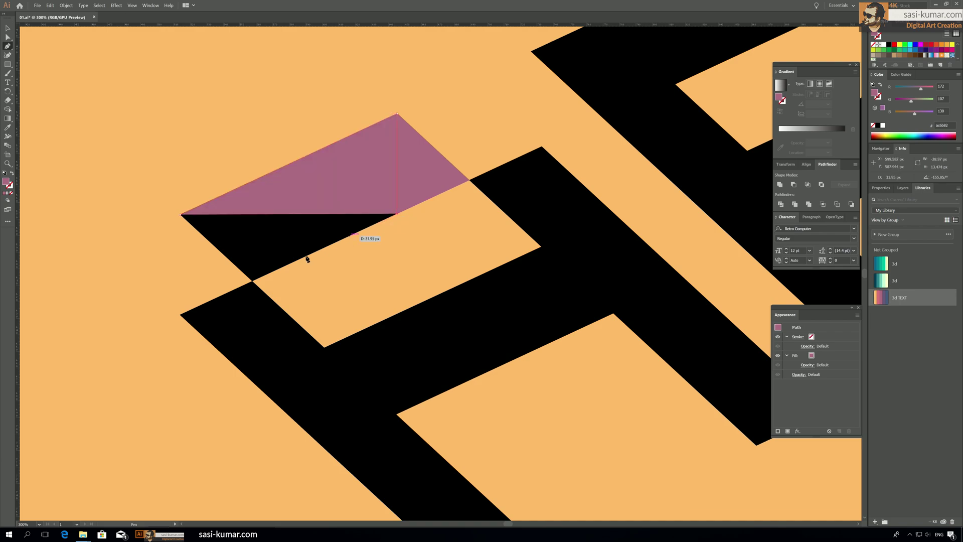
left_click(253, 281)
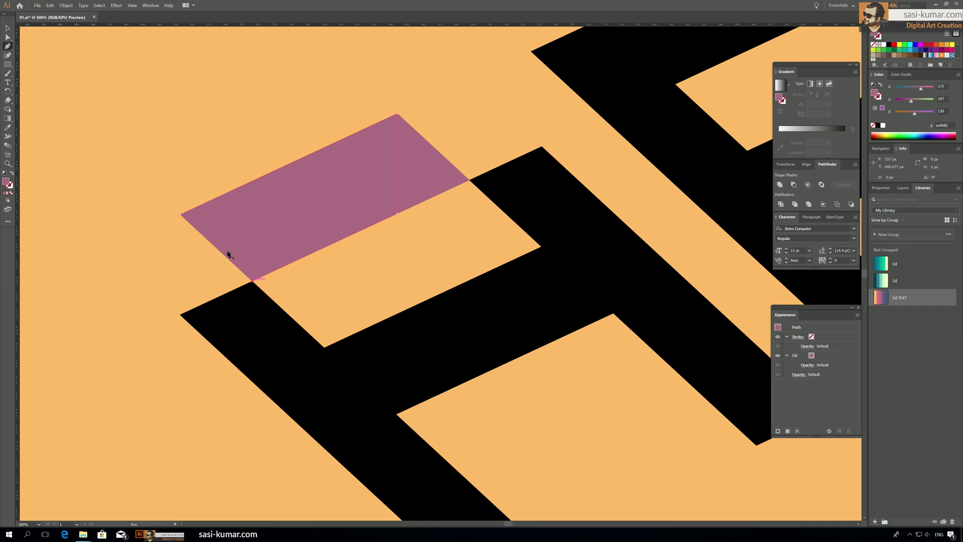
left_click(181, 215)
Fill the parallelogram dark blue #445b7b, deselect, and zoom out to 200%.
key("v")
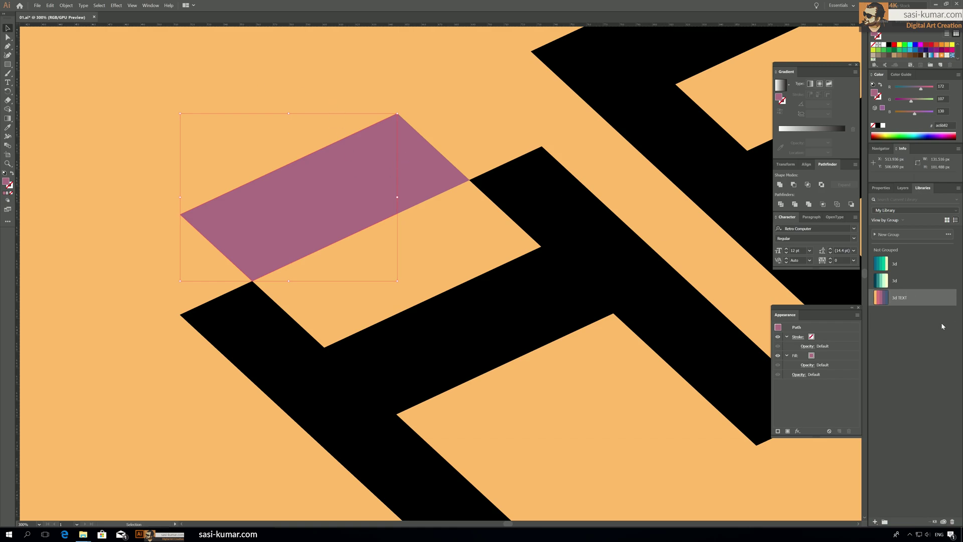
left_click(902, 300)
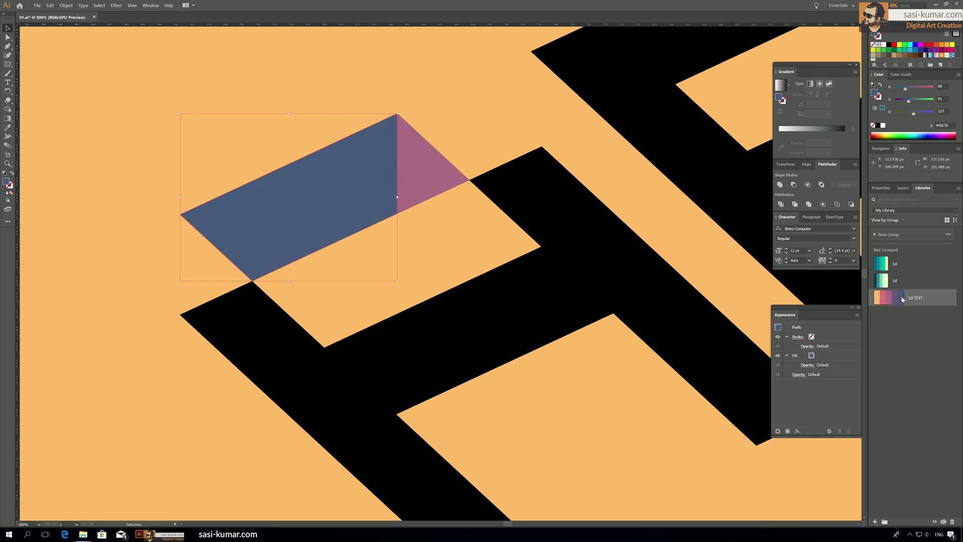
left_click(288, 90)
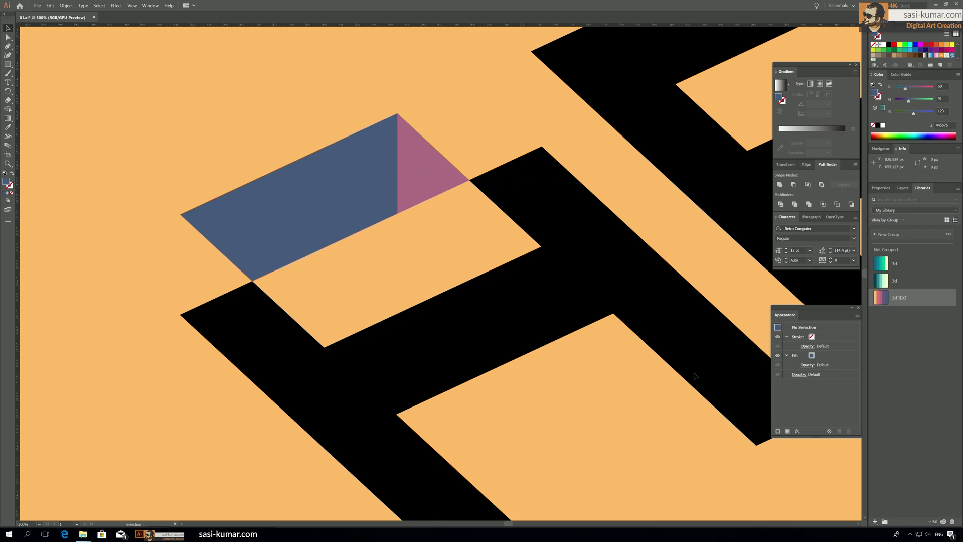
key("ctrl+minus")
left_click_drag(373, 115, 344, 111)
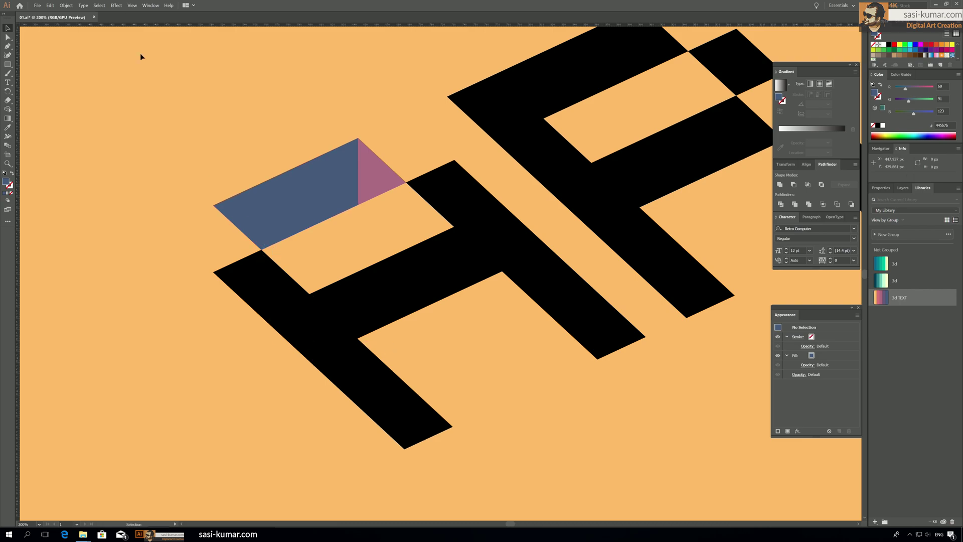
Draw a four-point face along the A's left leg and fill it pink from 3d TEXT.
left_click(7, 46)
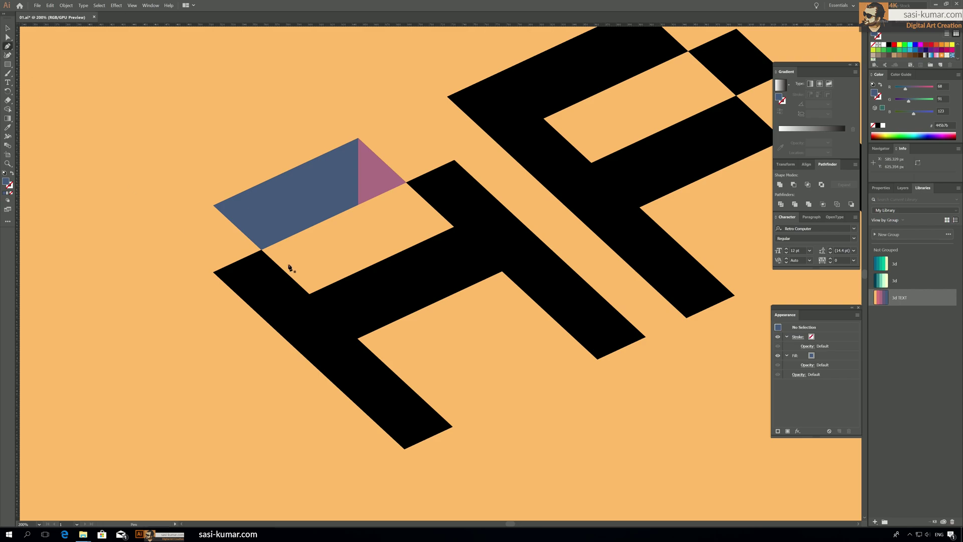
left_click(262, 249)
left_click(261, 317)
left_click(404, 447)
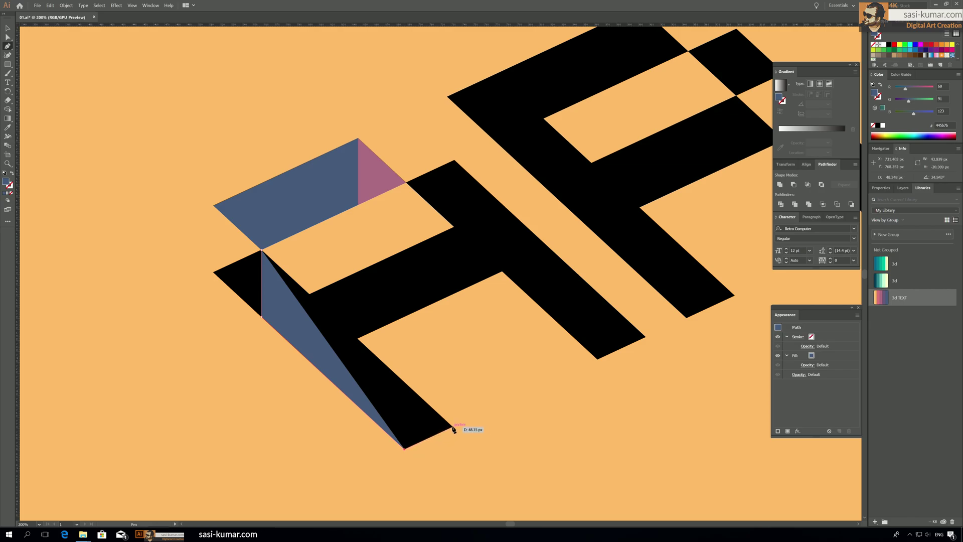
left_click(452, 426)
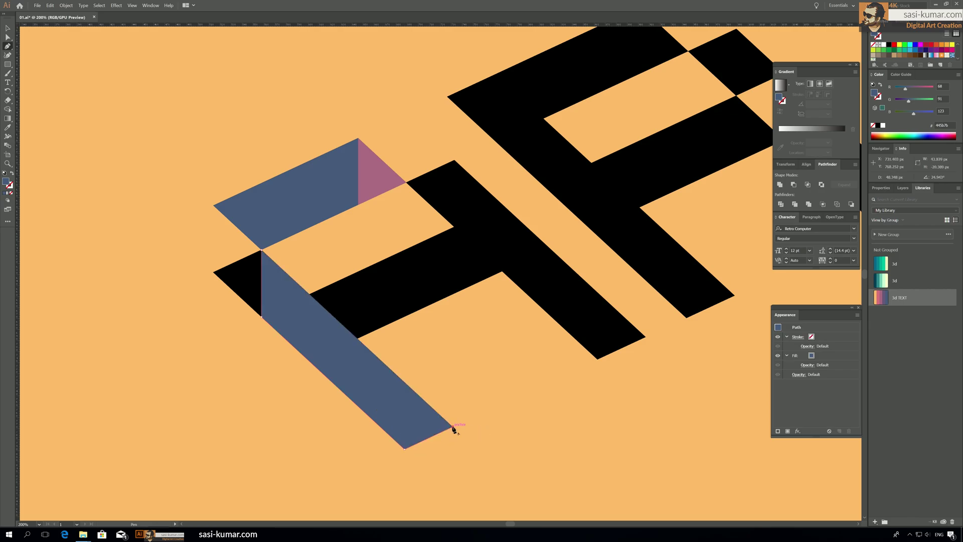
left_click(261, 250)
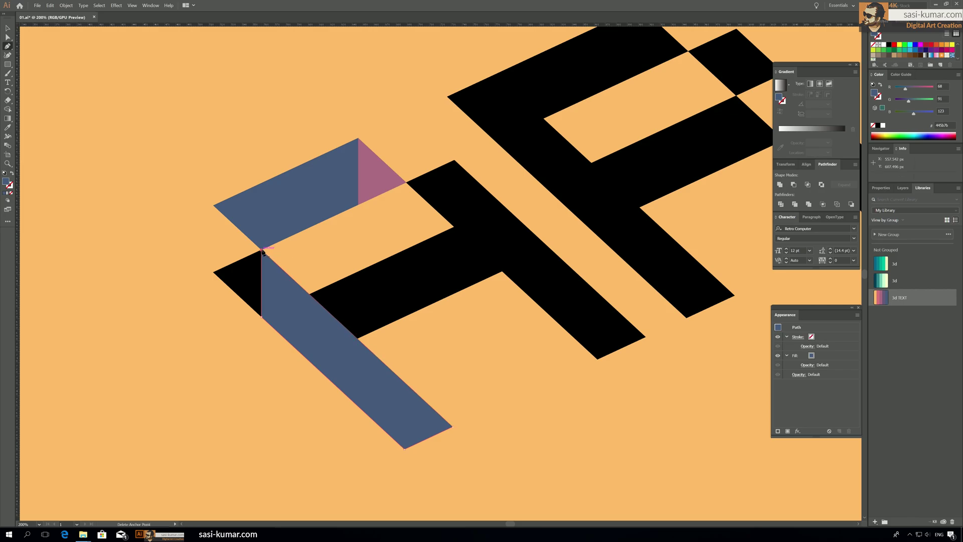
left_click(885, 300)
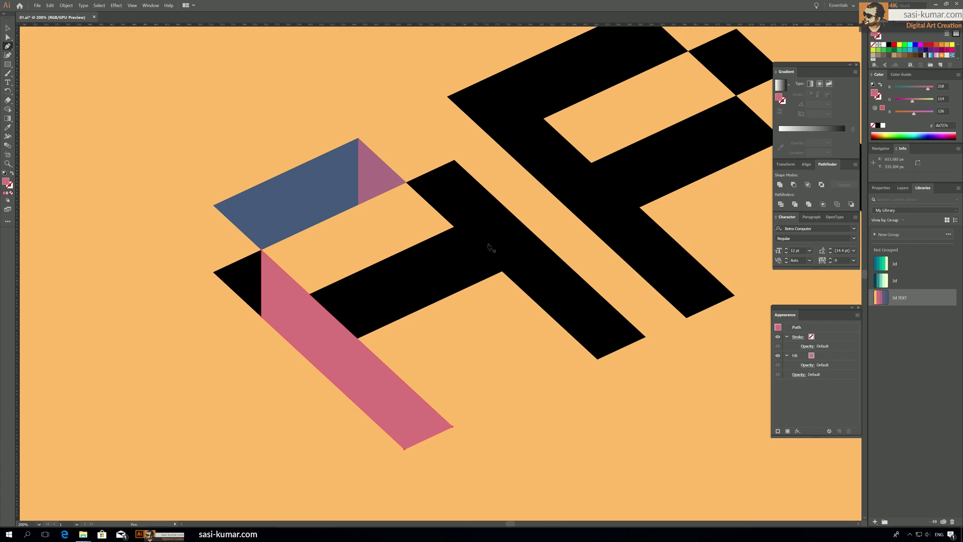
Draw a closed four-point front face below the A's inner top block.
left_click(454, 228)
left_click(453, 295)
left_click(311, 361)
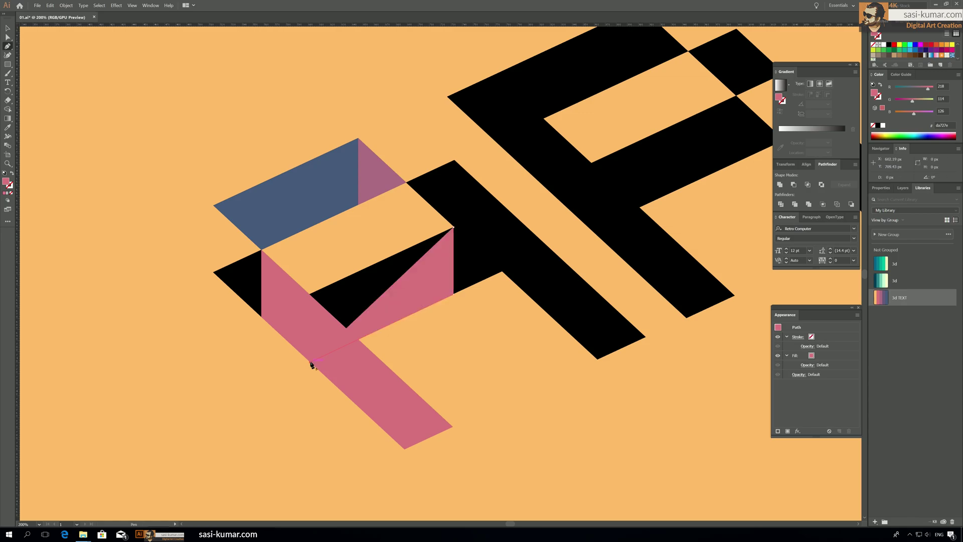
left_click(311, 293)
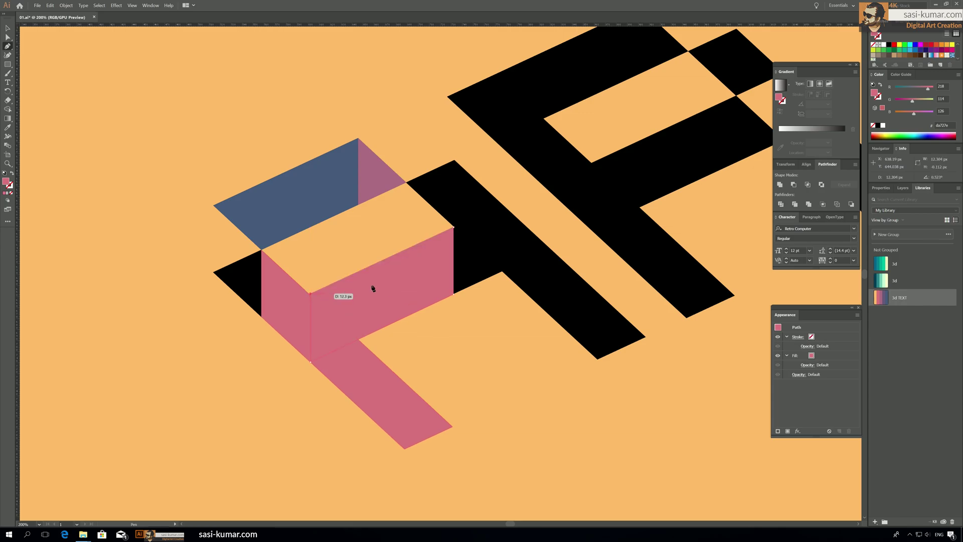
left_click(454, 227)
Colour the front face with the top face's blue and nudge its top-left corner into place.
key("i")
left_click(299, 166)
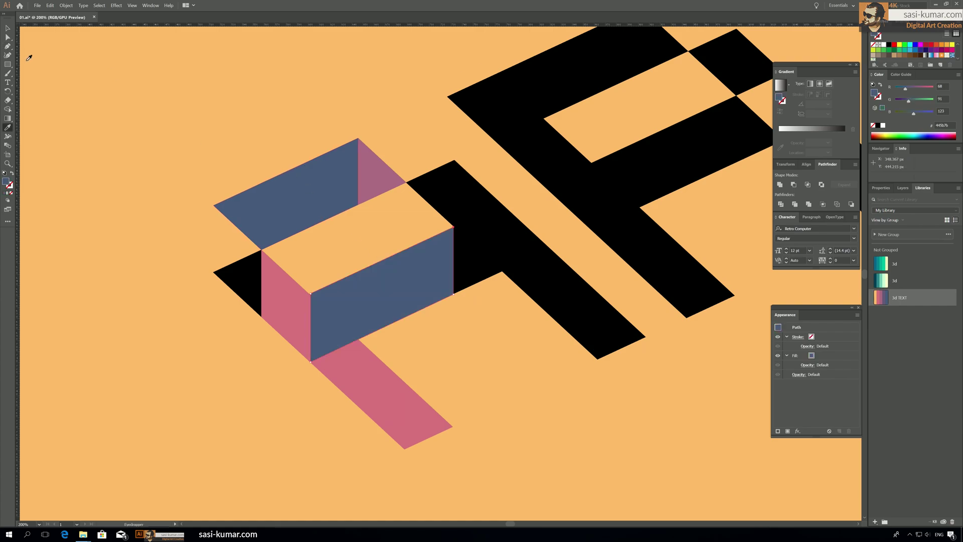
key("a")
left_click_drag(312, 297, 310, 294)
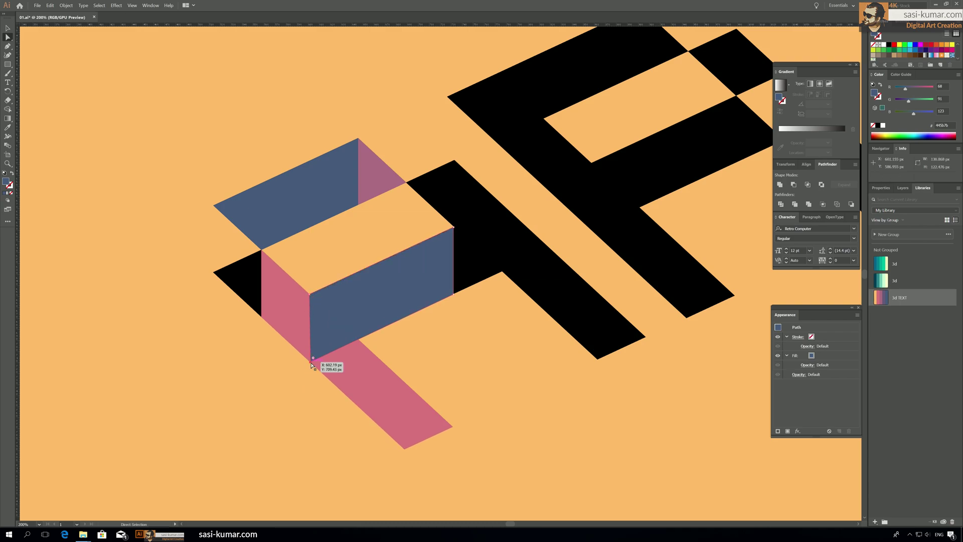
left_click(150, 160)
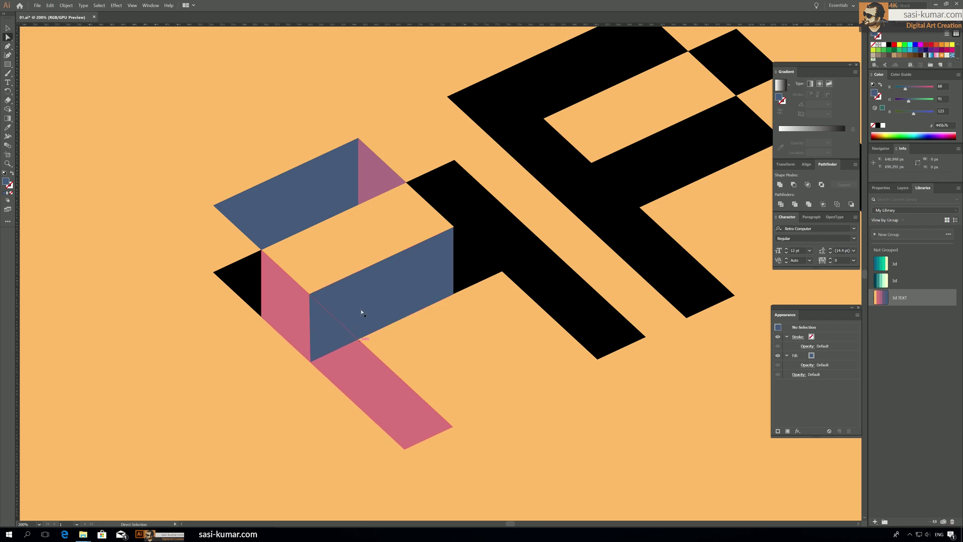
Draw a blue triangular face filling the gap below the front face.
key("ctrl+plus")
key("ctrl+plus")
left_click_drag(378, 271, 480, 141)
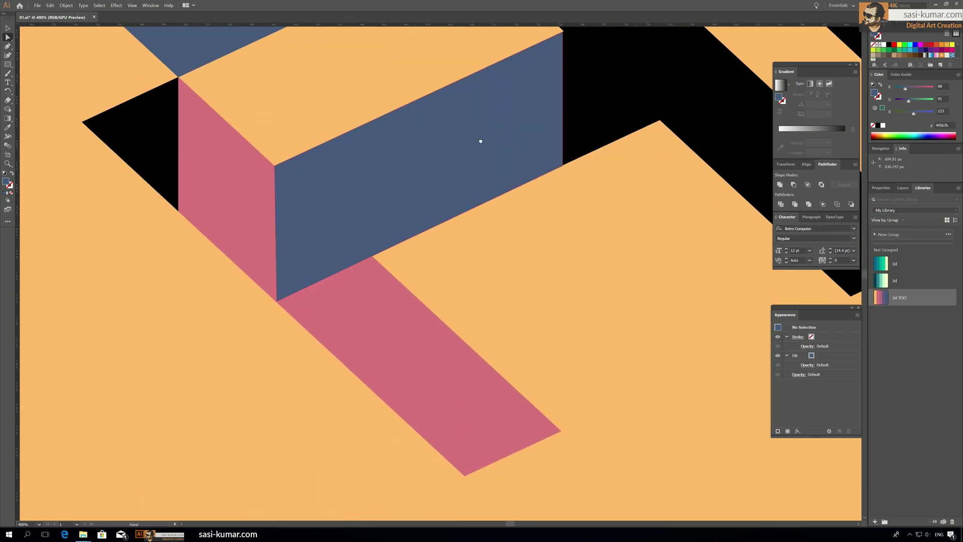
left_click(8, 46)
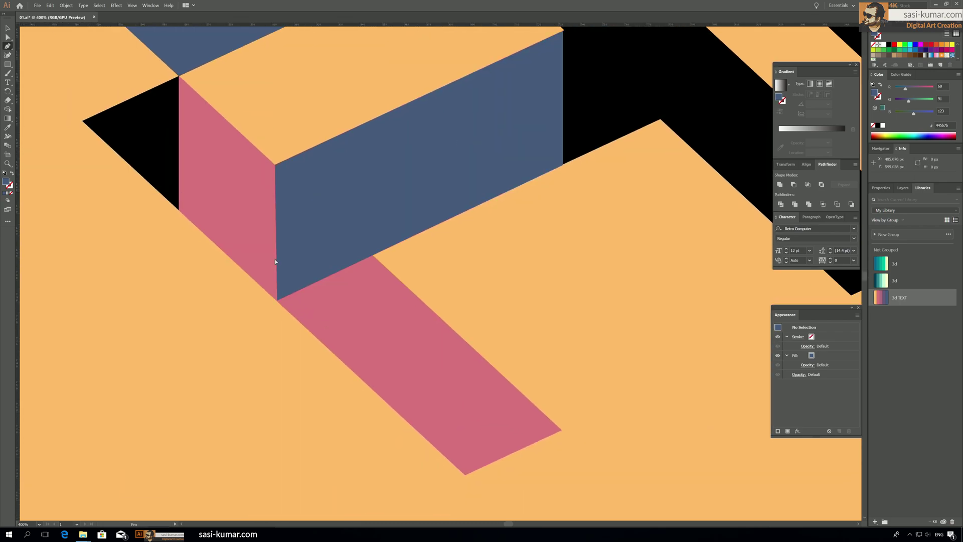
left_click(373, 257)
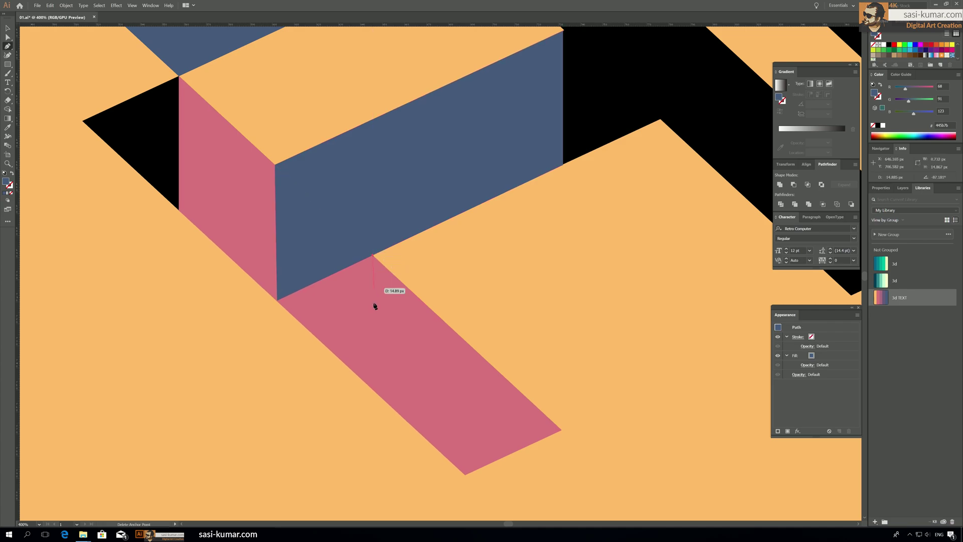
left_click(373, 390)
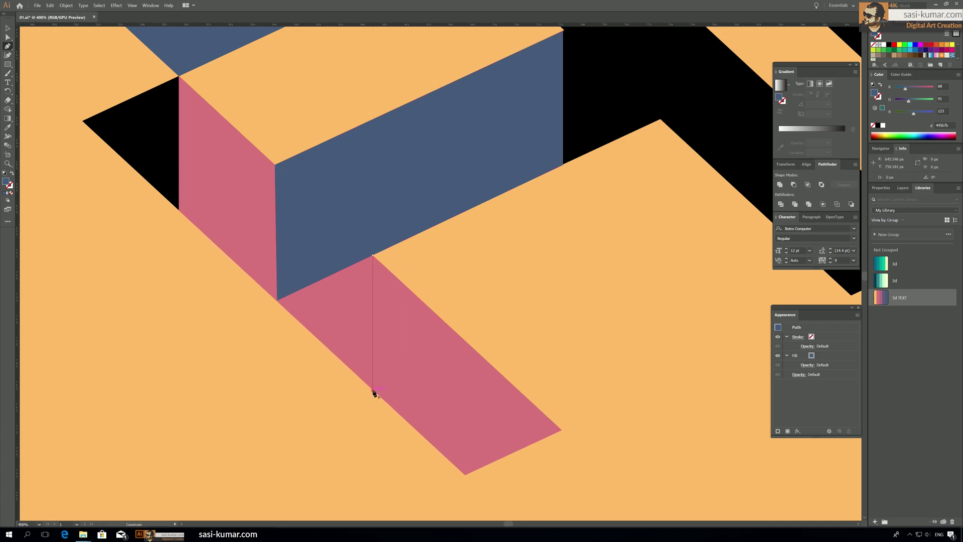
left_click(277, 301)
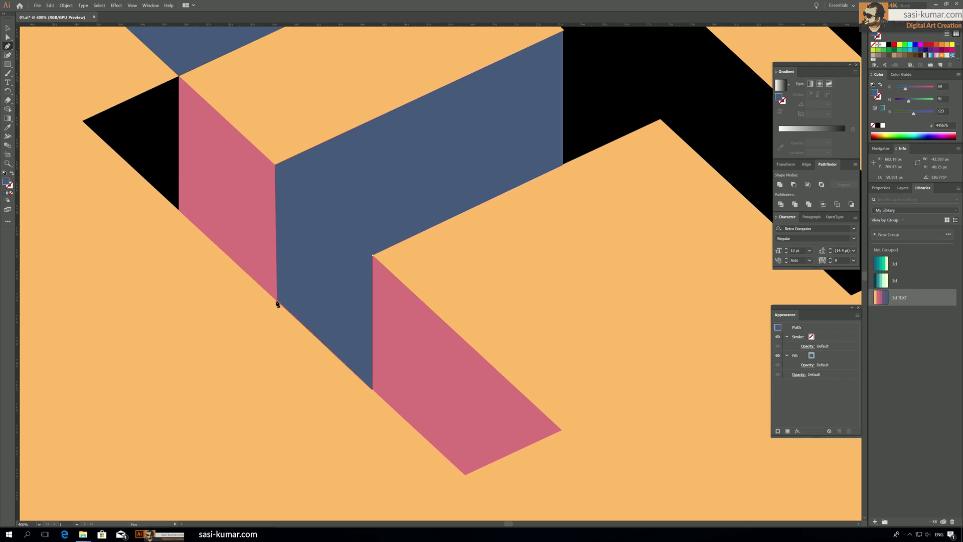
left_click(373, 258)
key("v")
left_click(89, 79)
Cover the A's black left triangle with a blue triangular face.
left_click_drag(340, 126, 427, 223)
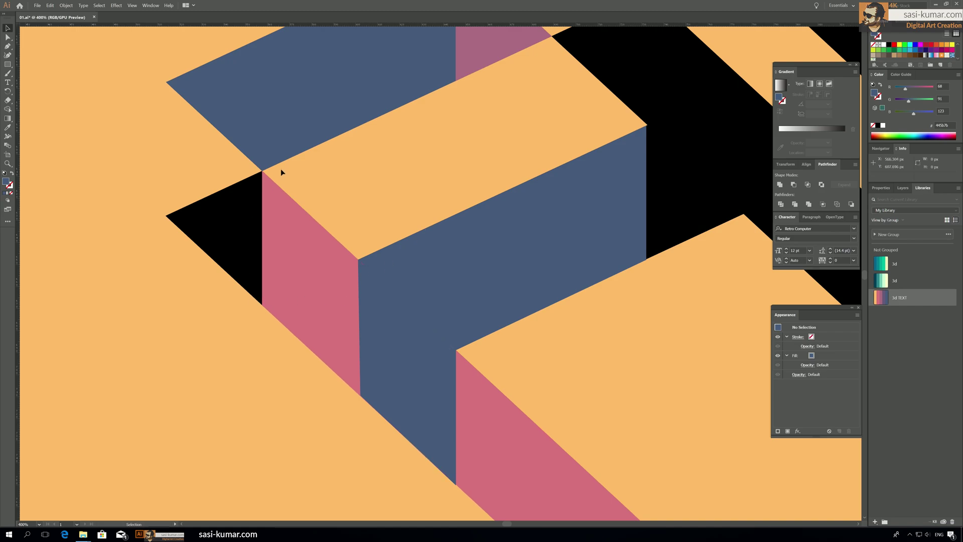
key("p")
left_click(166, 216)
left_click(262, 172)
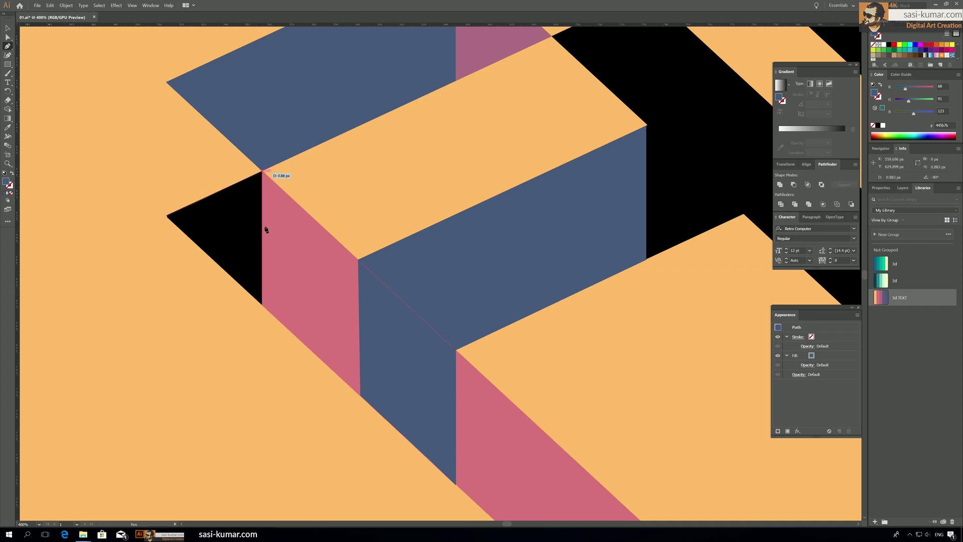
left_click(262, 304)
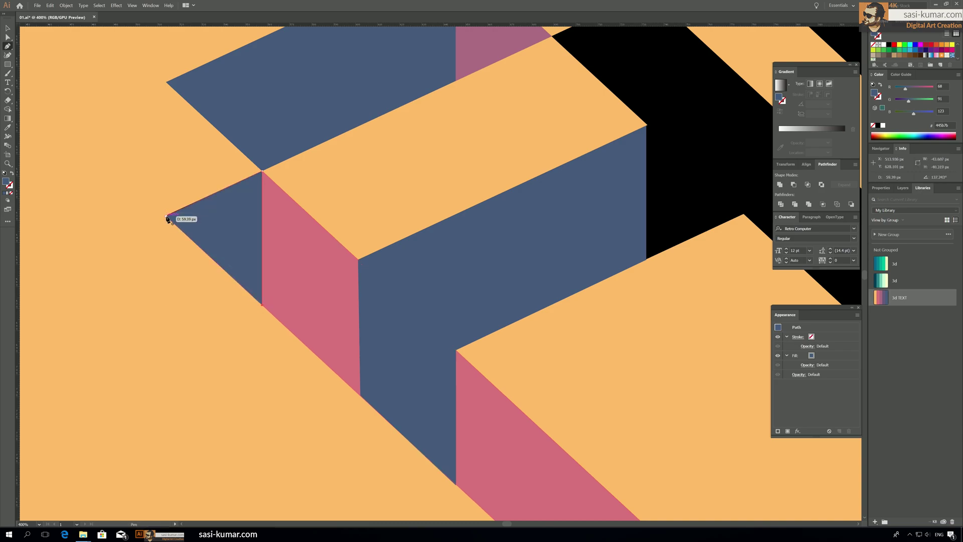
left_click(166, 216)
left_click(7, 28)
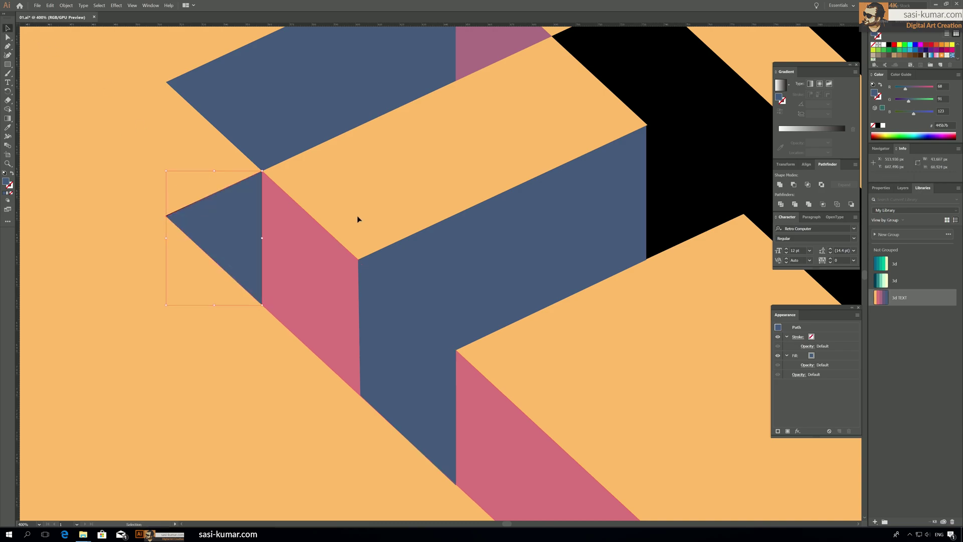
left_click(167, 132)
Recolour the A's pink faces mauve by eyedropping the existing mauve colour.
key("ctrl+1")
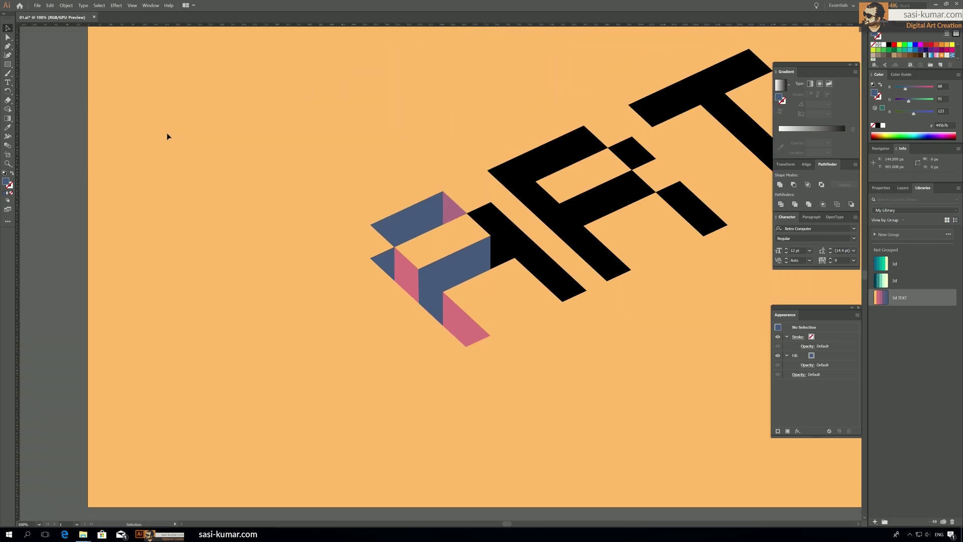
left_click_drag(490, 189, 377, 202)
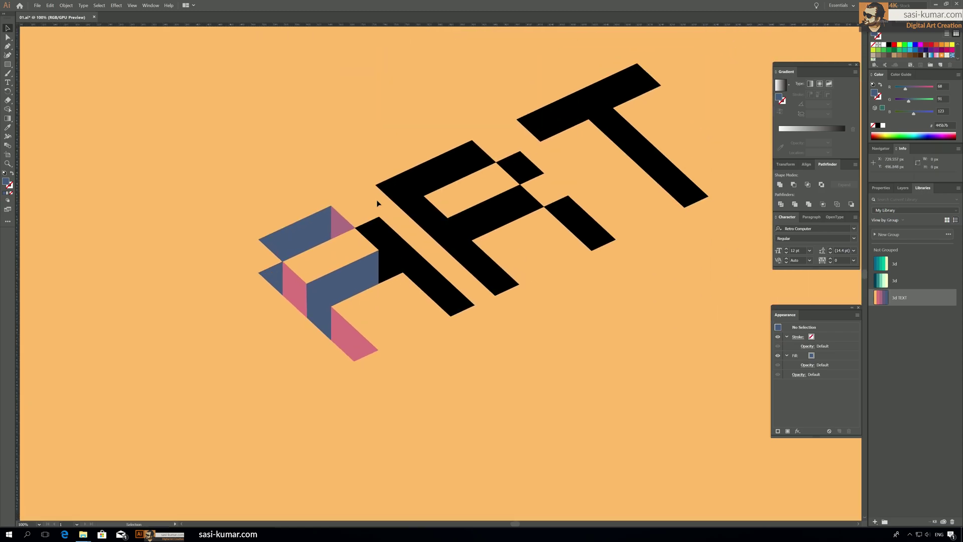
key("ctrl+equal")
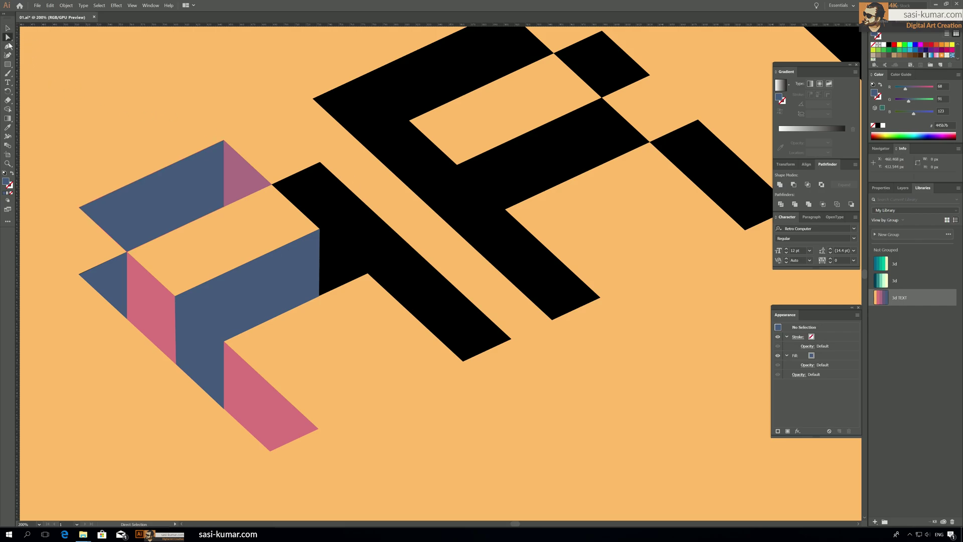
left_click(267, 425)
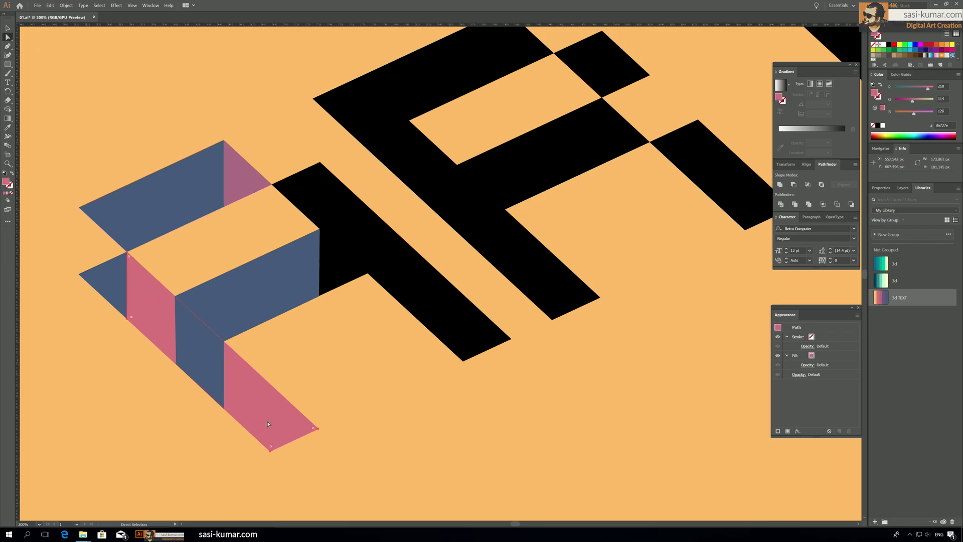
key("i")
left_click(246, 166)
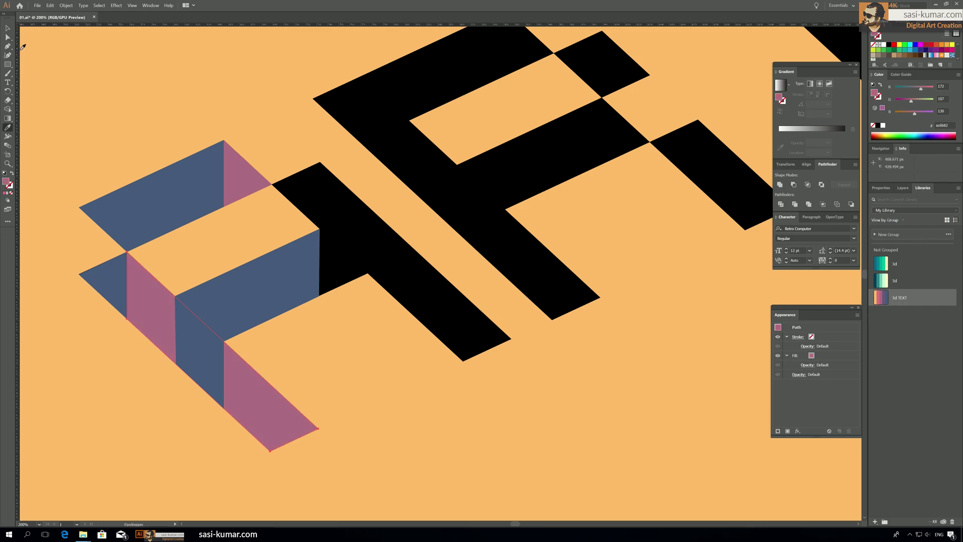
key("v")
left_click(267, 83)
Draw a seven-corner mauve band over the black area inside the A's right stroke.
left_click(7, 47)
left_click(272, 185)
left_click(320, 163)
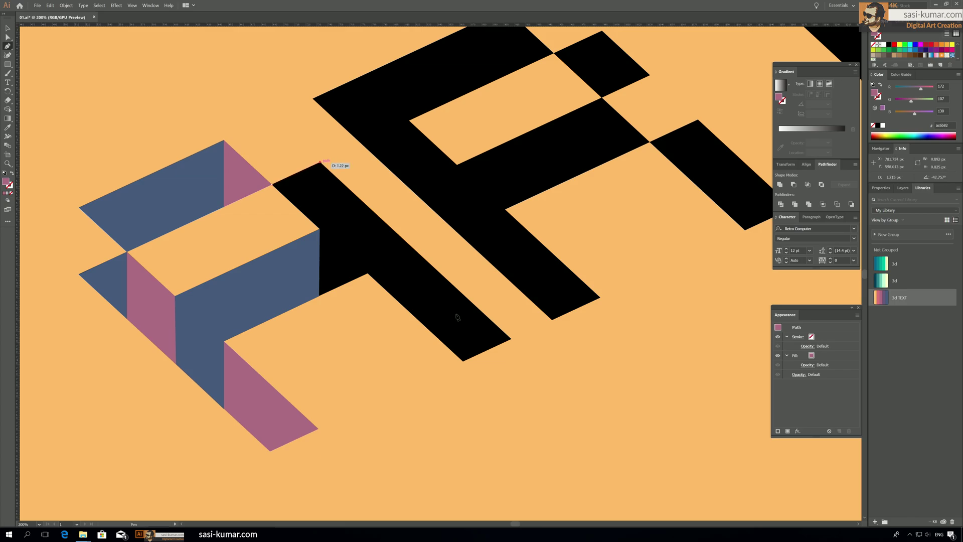
left_click(512, 340)
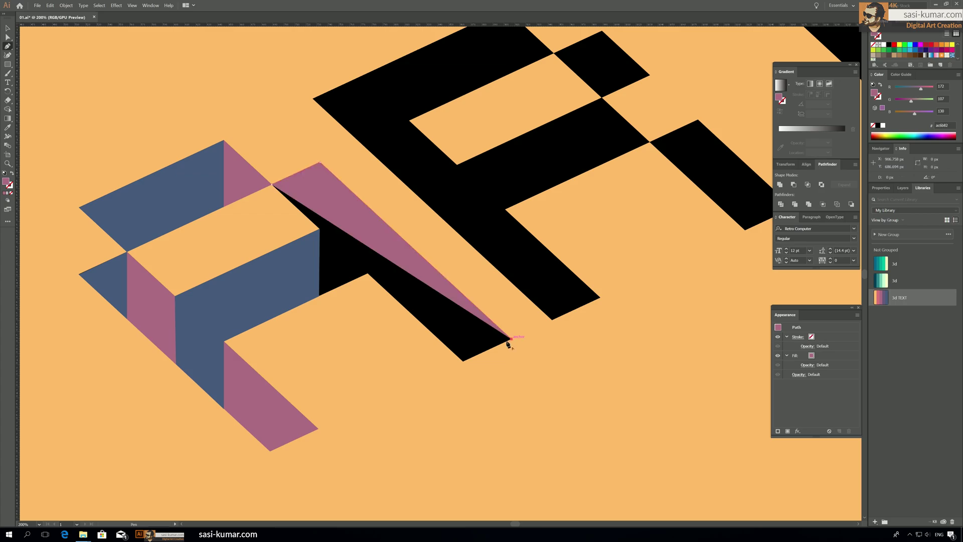
left_click(463, 361)
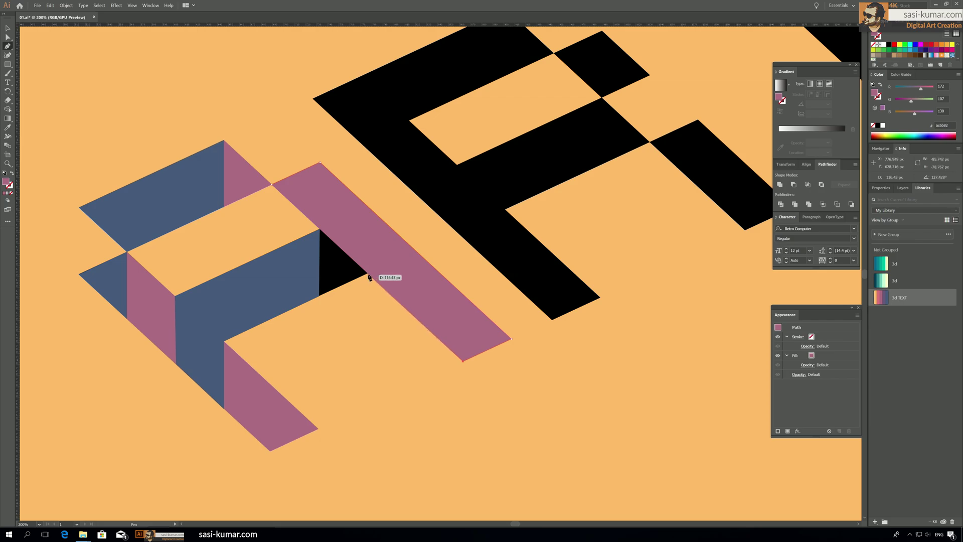
left_click(368, 275)
left_click(319, 296)
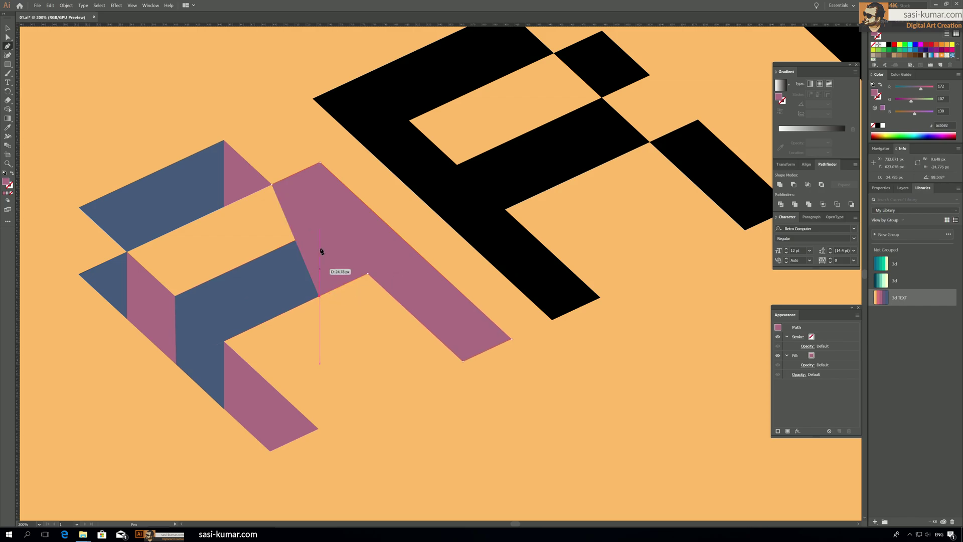
left_click(320, 229)
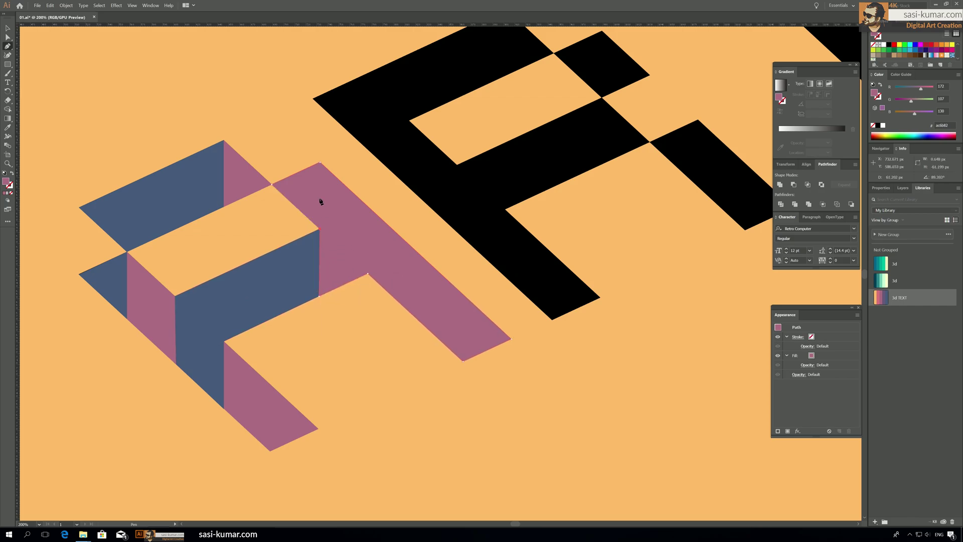
left_click(272, 185)
Enable View > Snap to Point and drag the mauve face's notch anchor into alignment.
left_click(8, 37)
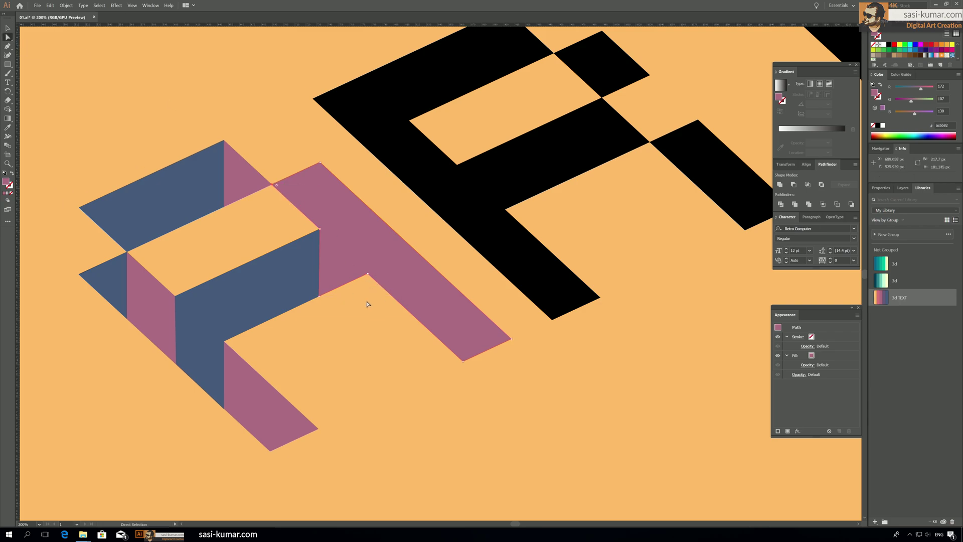
left_click(150, 5)
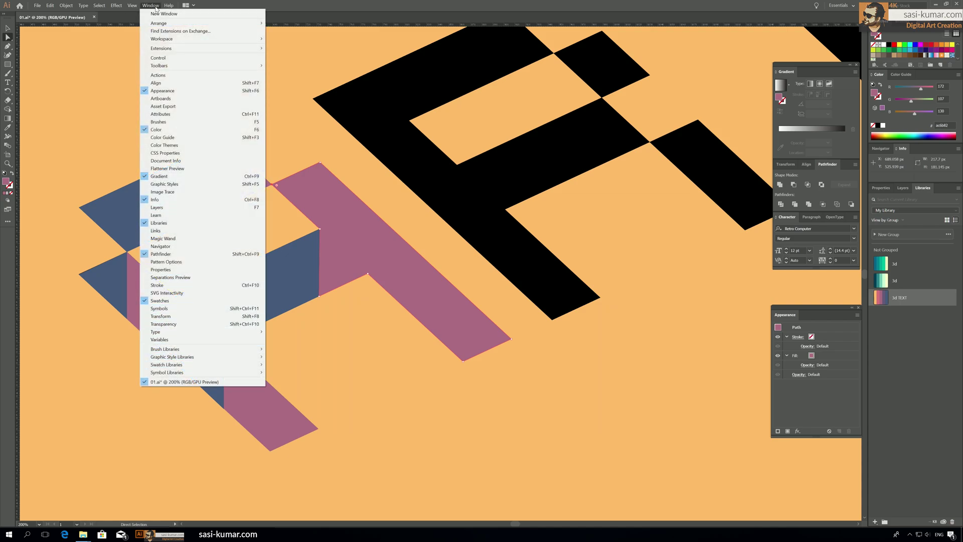
mouse_move(132, 5)
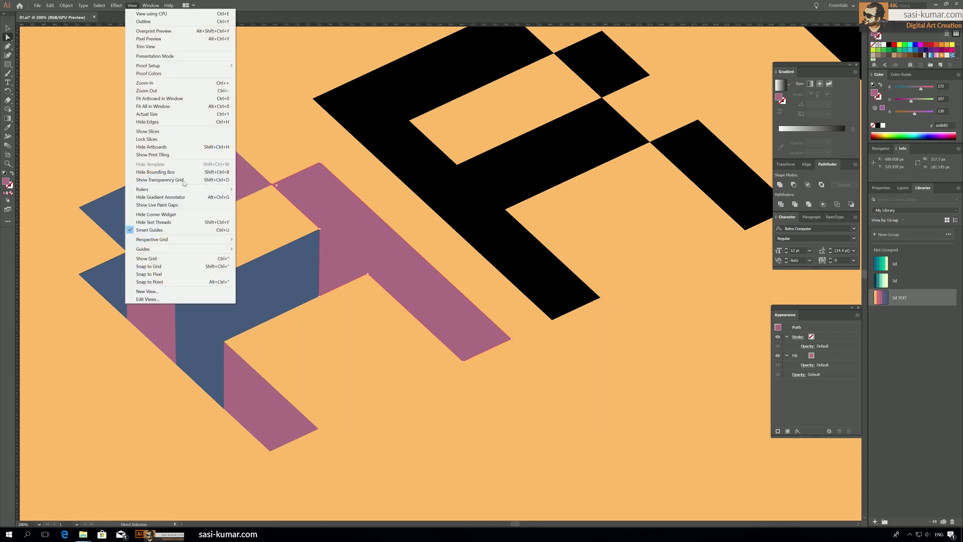
left_click(147, 282)
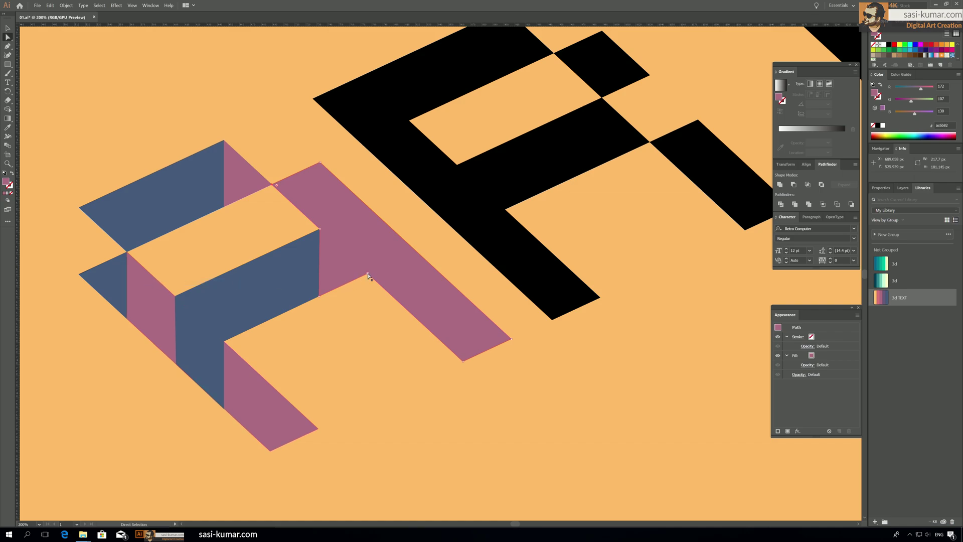
left_click_drag(372, 263, 368, 275)
left_click(276, 82)
left_click(7, 46)
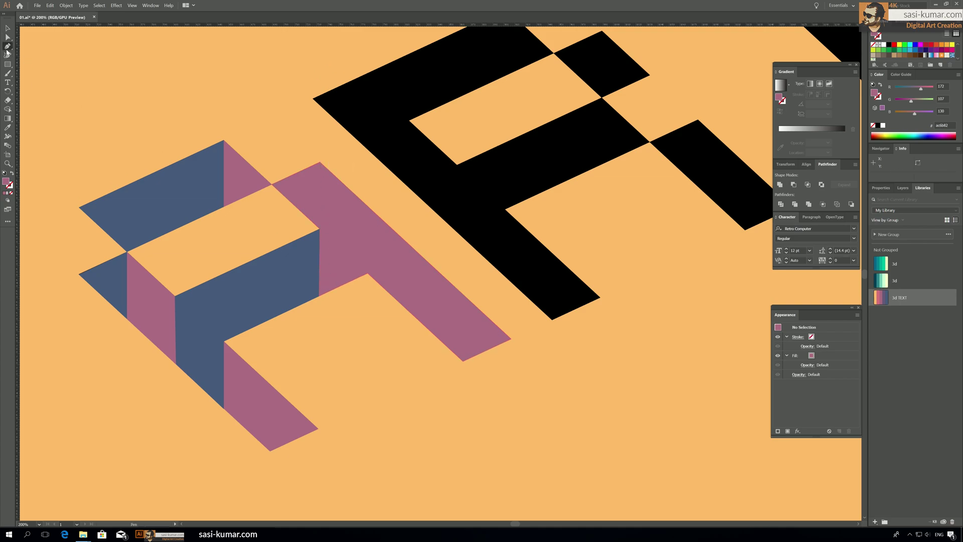
Add a slate-blue triangle at the top of the mauve face, sampling the blue face colour.
left_click(320, 162)
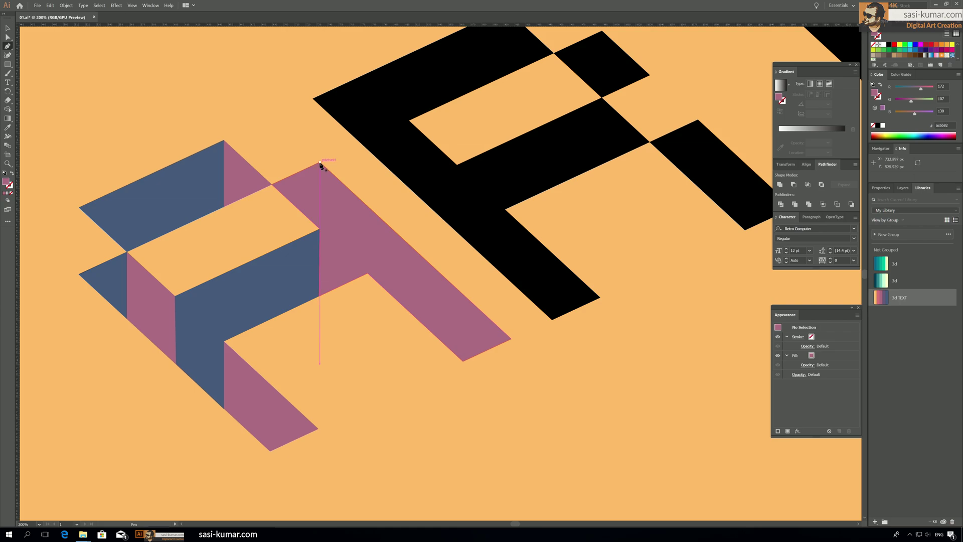
left_click(320, 229)
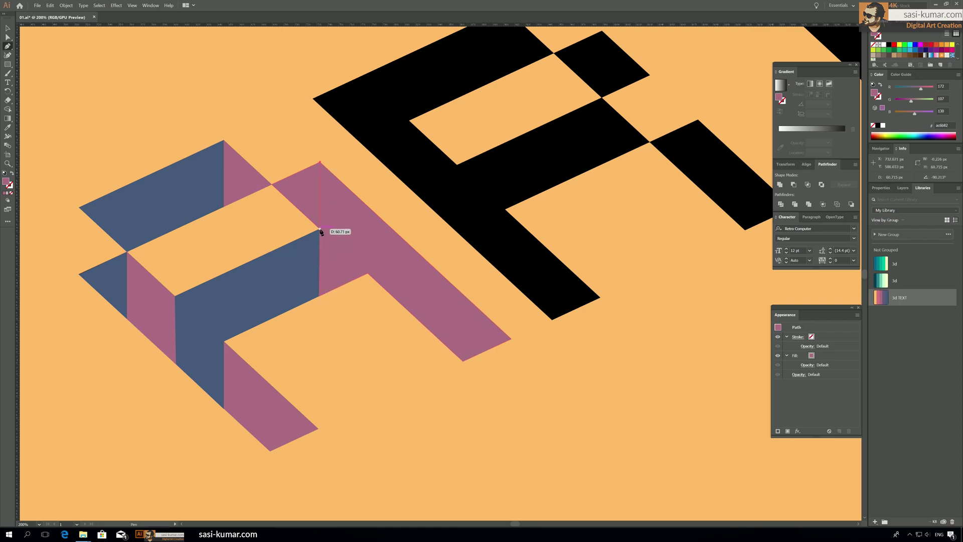
left_click(272, 185)
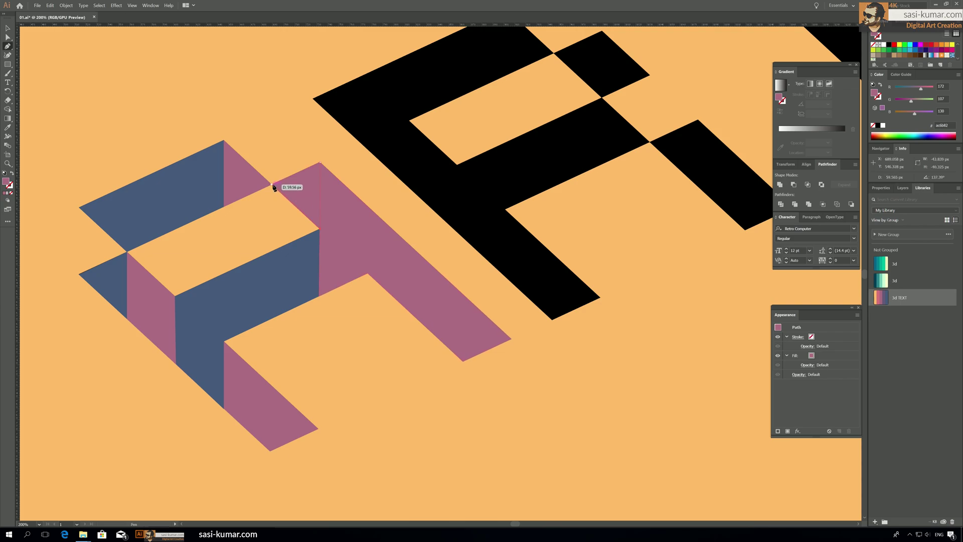
left_click(320, 162)
key("i")
left_click(280, 295)
key("v")
left_click(270, 93)
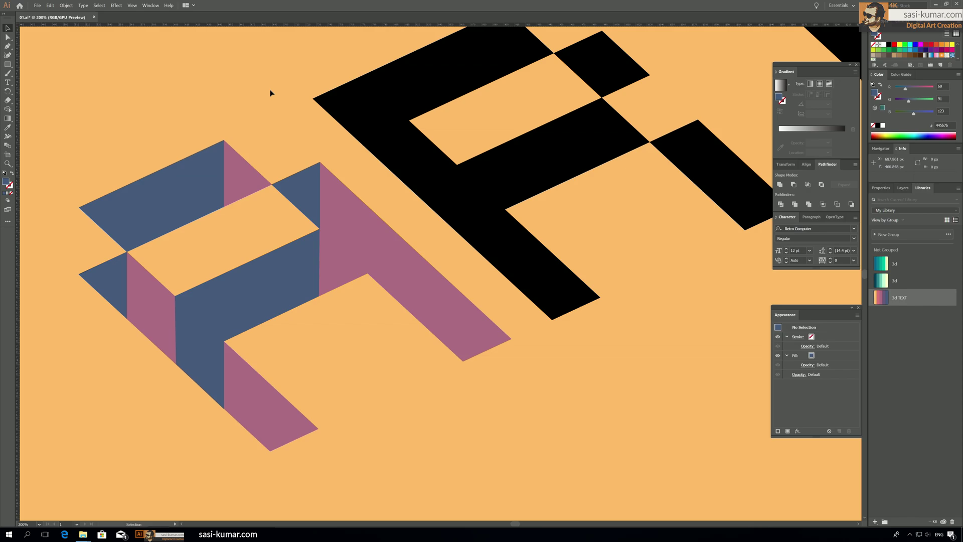
Zoom out to show the whole ART artboard.
key("ctrl+minus")
key("minus")
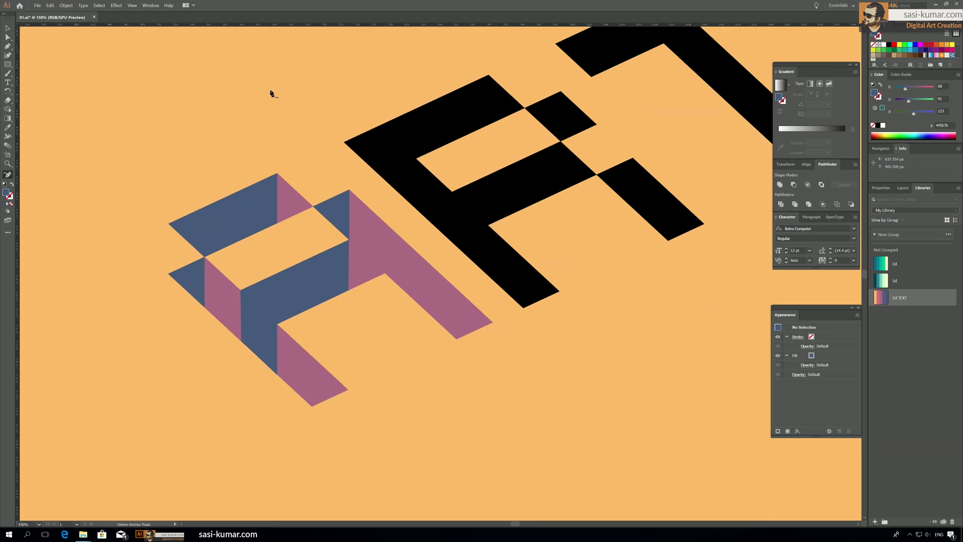
key("ctrl+minus")
key("ctrl+minus")
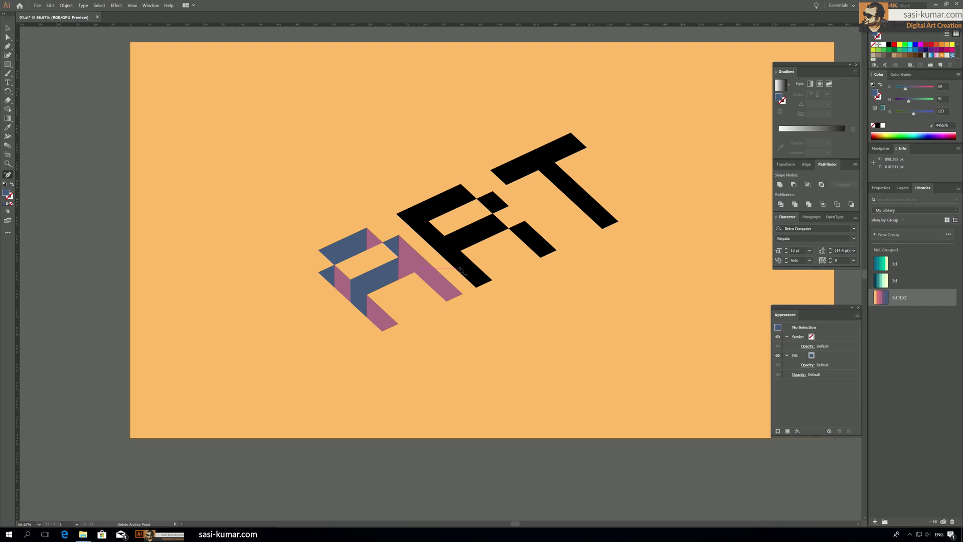
Trace a blue face over the R's top arm.
key("v")
key("ctrl+=")
key("ctrl+=")
key("ctrl+=")
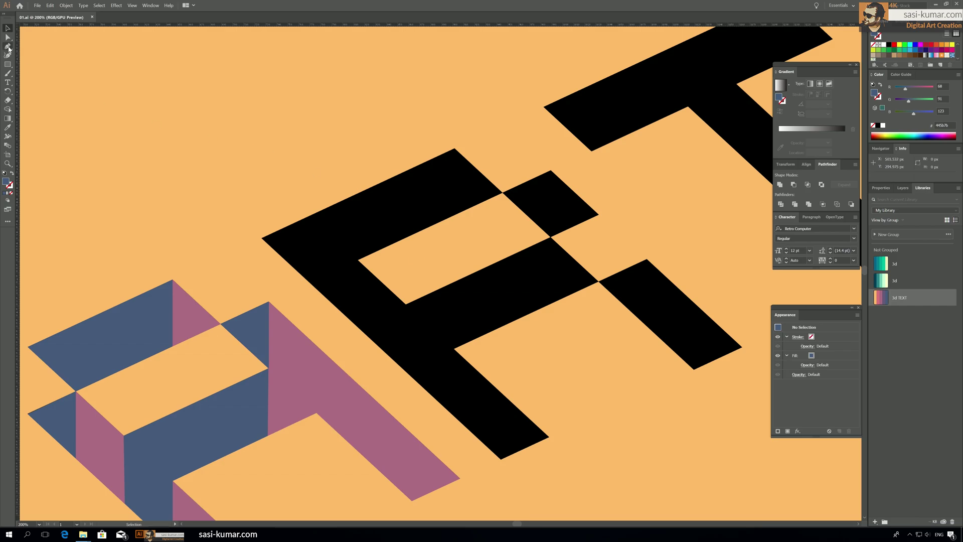
left_click(8, 47)
left_click(455, 150)
left_click(455, 215)
left_click(357, 260)
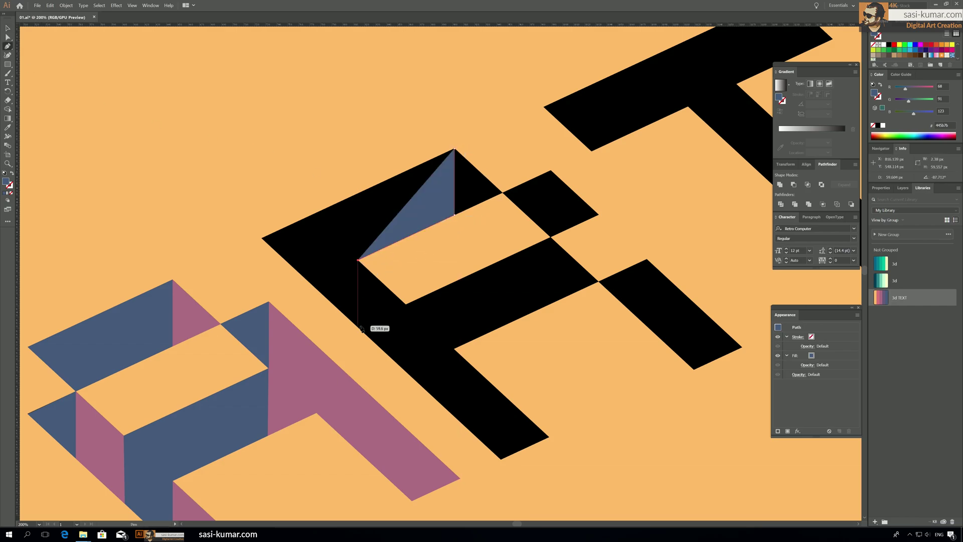
left_click(359, 328)
left_click(262, 237)
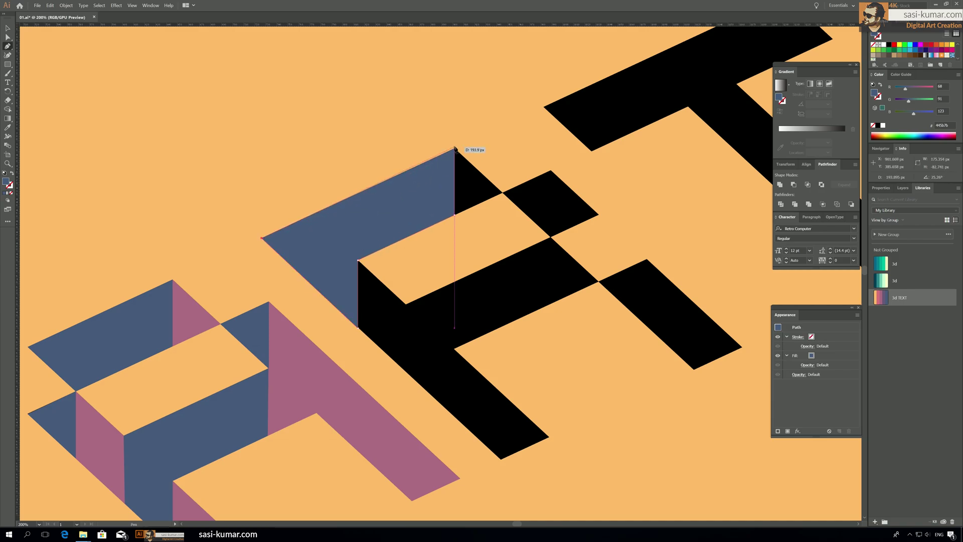
left_click(455, 149)
Add a blue face down the R's stem and nudge its bottom anchor onto the black edge.
left_click(405, 303)
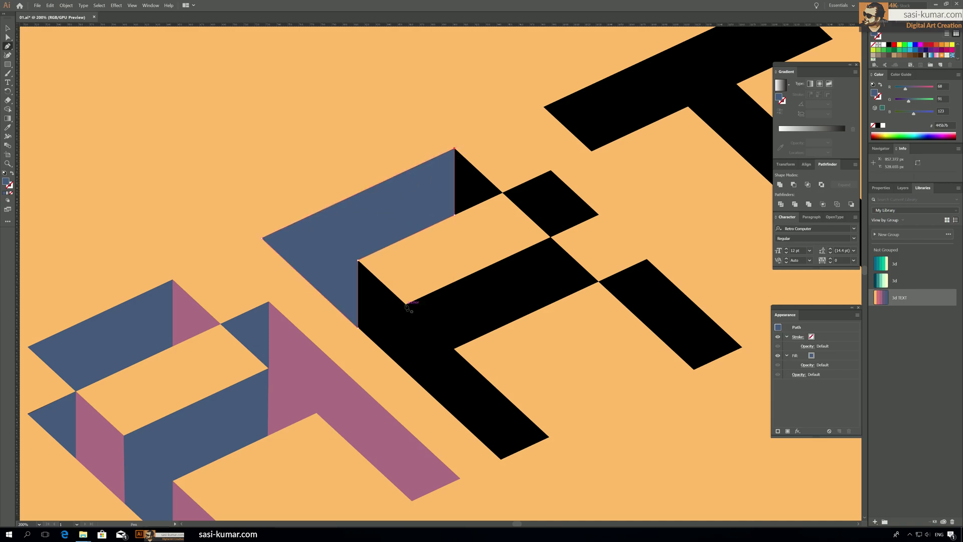
left_click(358, 260)
left_click(358, 327)
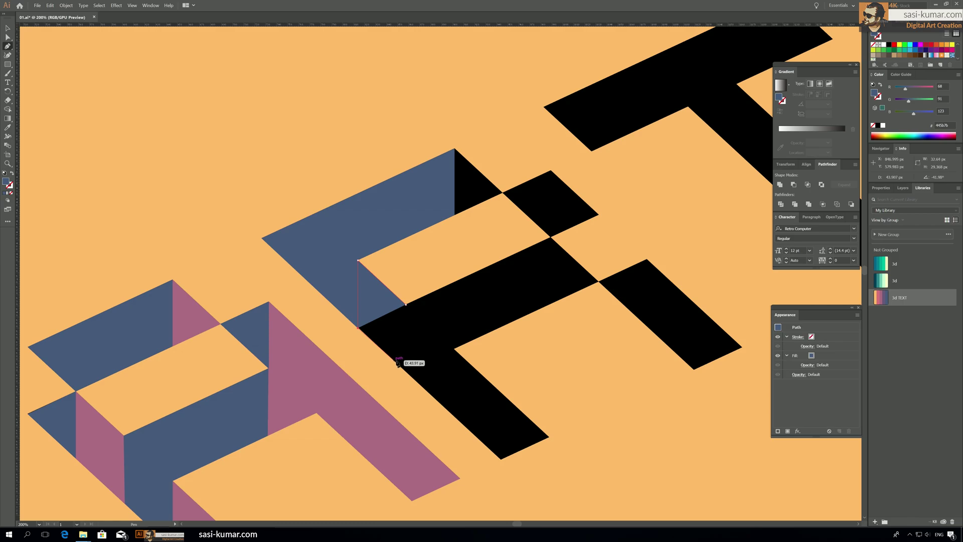
left_click(399, 365)
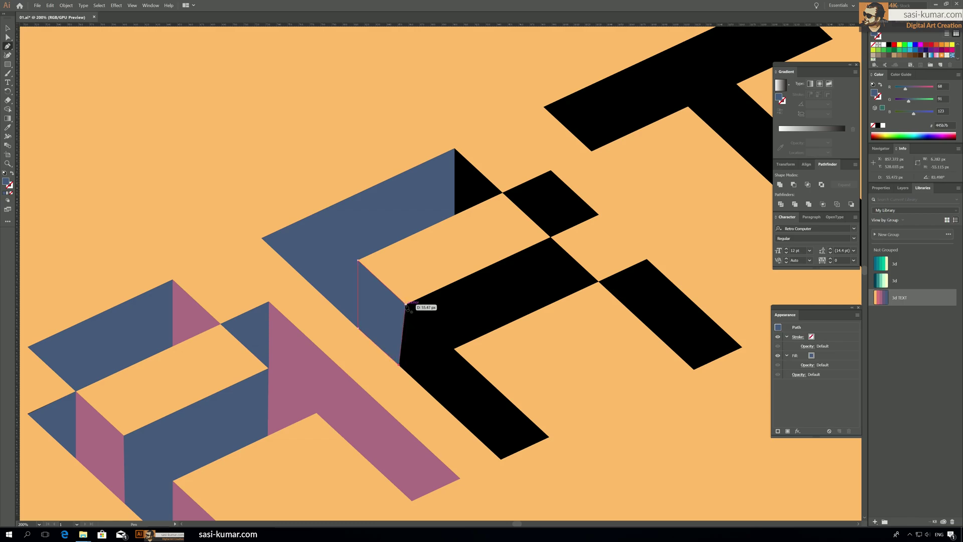
left_click(405, 304)
key("a")
left_click_drag(402, 367, 406, 371)
left_click(389, 135)
Trace a blue face over the R's lower part and leg, snapping its inner anchor to the corner.
key("p")
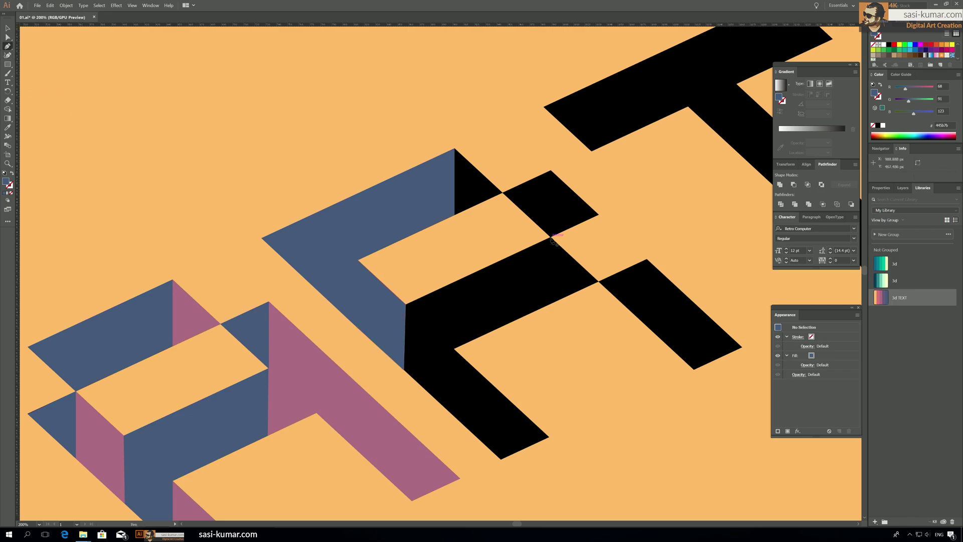
left_click(550, 236)
left_click(406, 304)
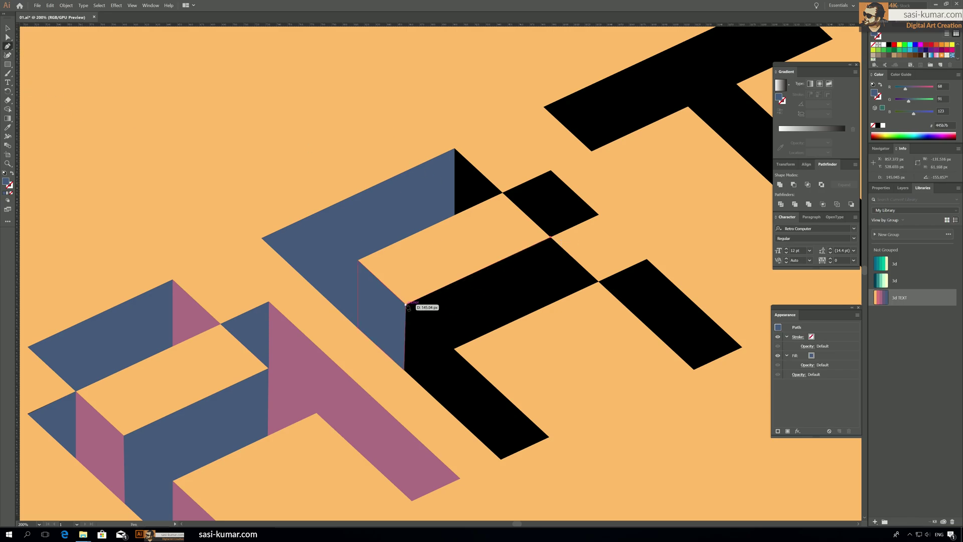
left_click(404, 370)
left_click(500, 459)
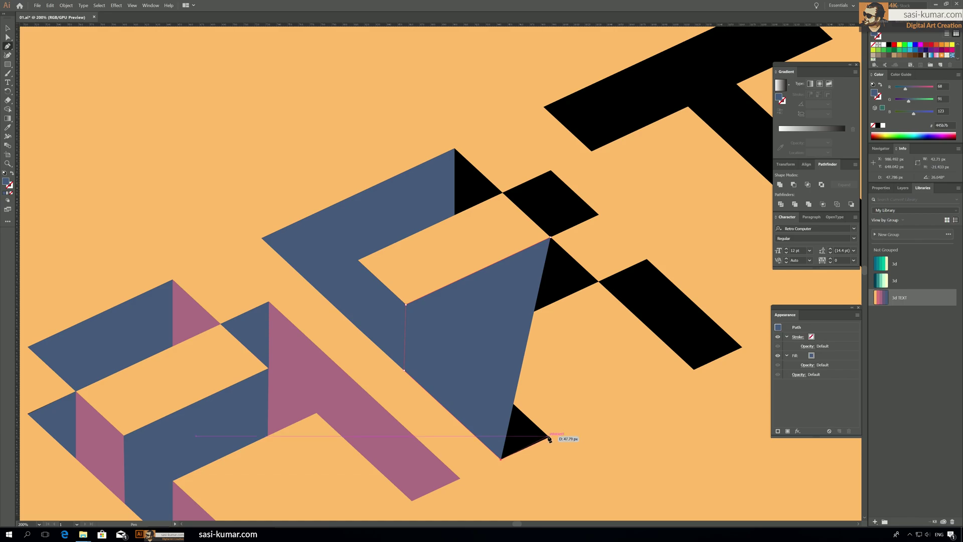
left_click(549, 437)
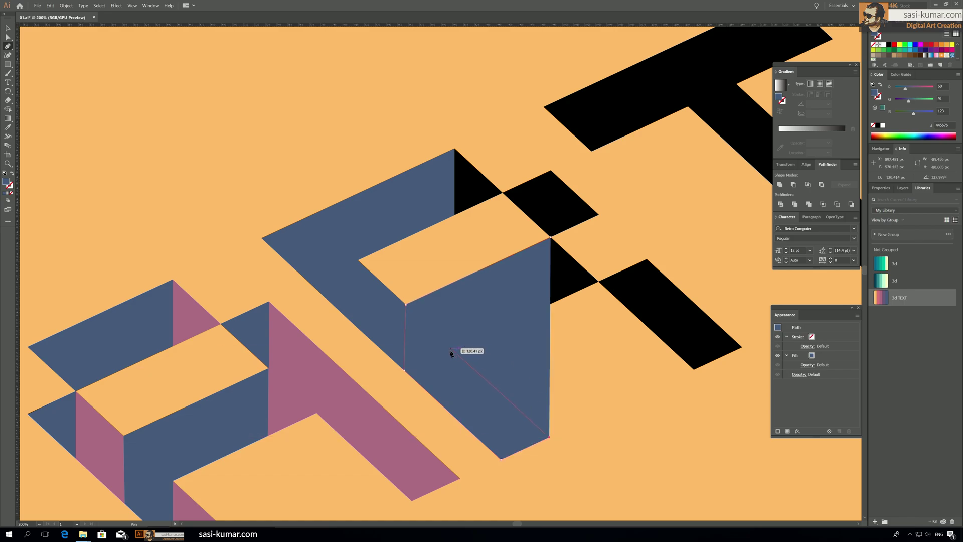
left_click(444, 351)
left_click(598, 281)
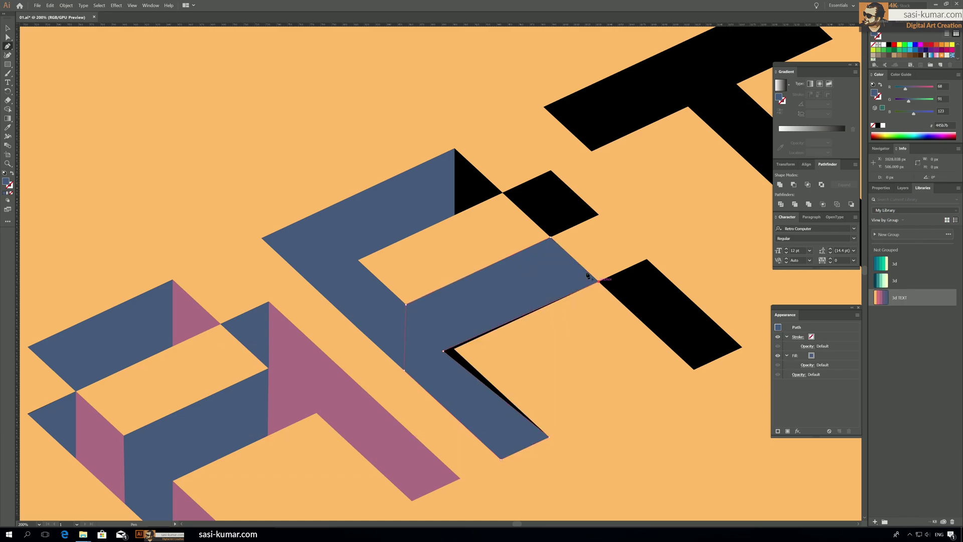
left_click(551, 237)
key("a")
left_click_drag(448, 352, 454, 349)
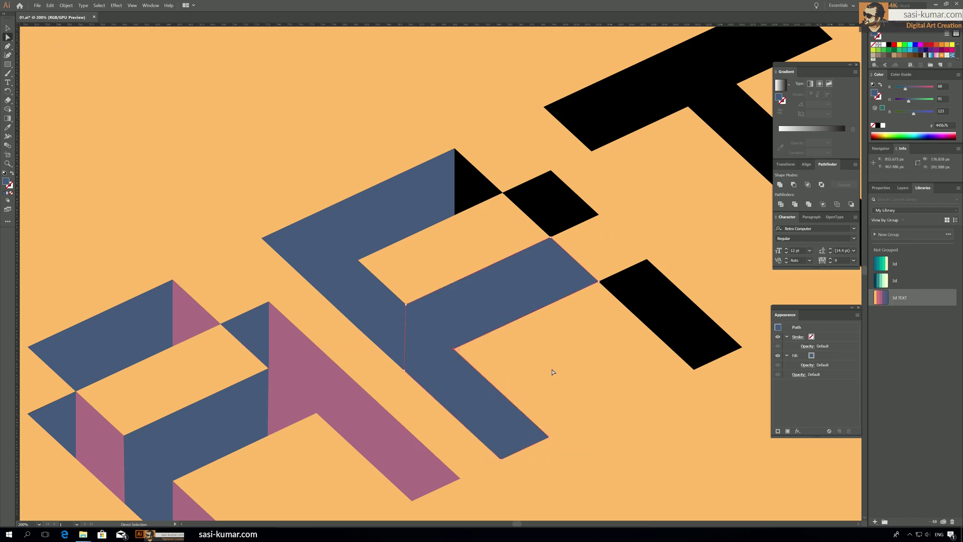
Turn the R's thin side face pink by eyedropping the pink fill.
left_click(387, 307)
key("i")
left_click(346, 391)
key("p")
scroll(502, 193, "up", 3)
Draw a pink triangle over the R's black corner intersection.
left_click(602, 243)
left_click(459, 311)
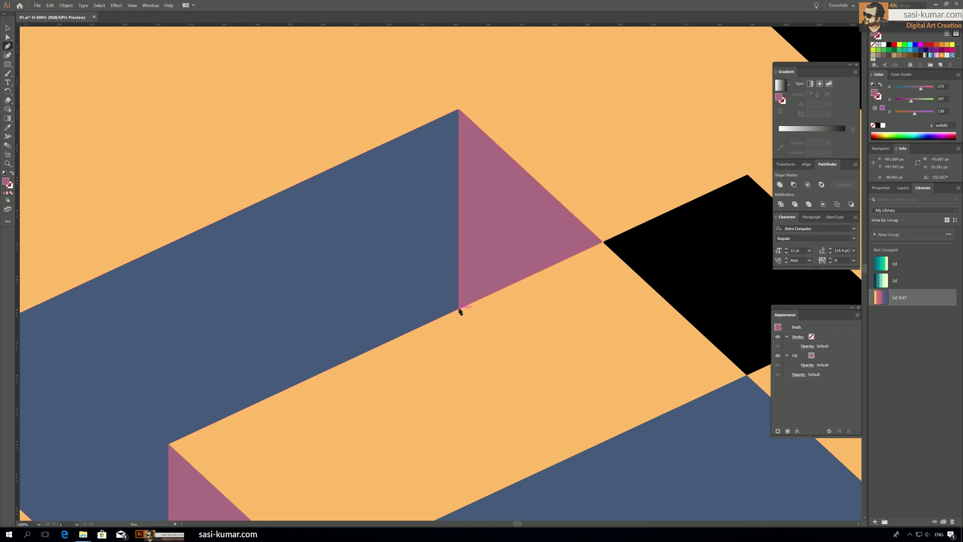
left_click(459, 109)
left_click_drag(581, 263, 407, 45)
scroll(408, 46, "down", 3)
scroll(380, 250, "up", 1)
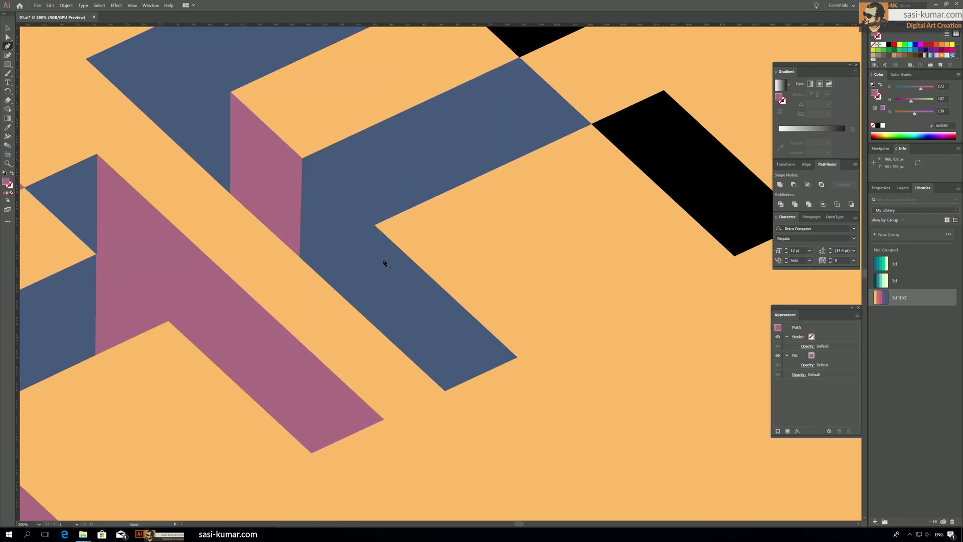
Draw a pink four-corner face at the R's inner corner.
left_click(375, 225)
left_click(375, 326)
left_click(445, 391)
left_click(517, 357)
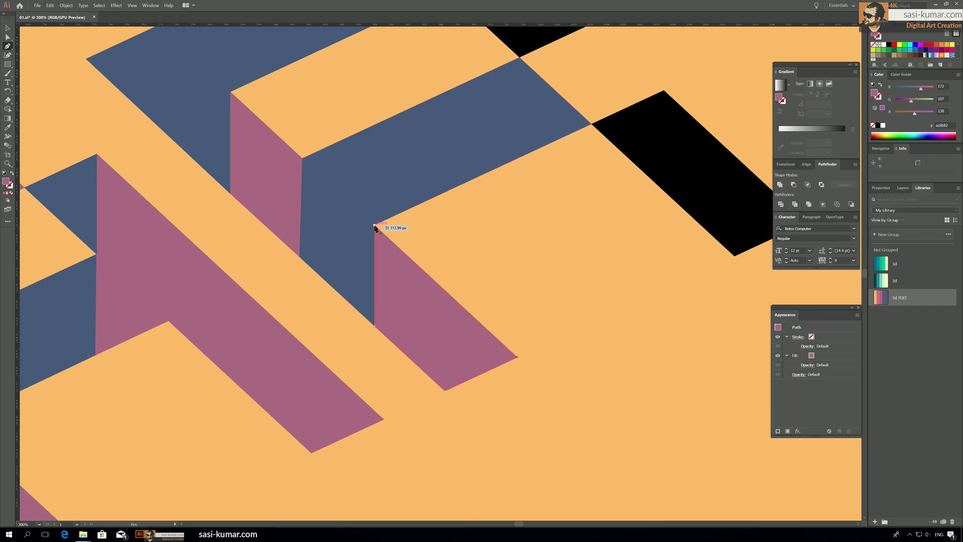
scroll(375, 227, "up", 5)
scroll(375, 227, "right", 3)
Cover the right half of the black square with a pink triangle.
left_click(400, 161)
left_click(401, 261)
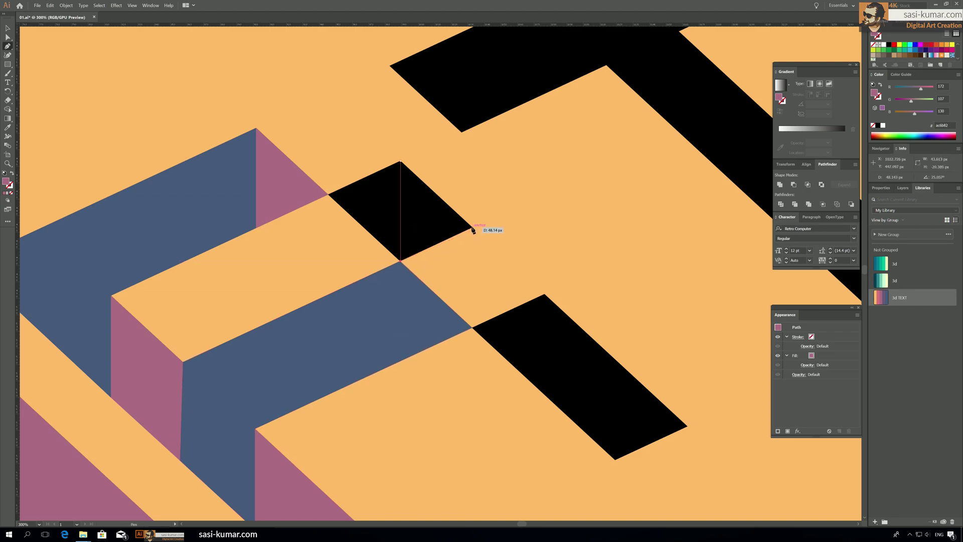
left_click(472, 228)
left_click(400, 161)
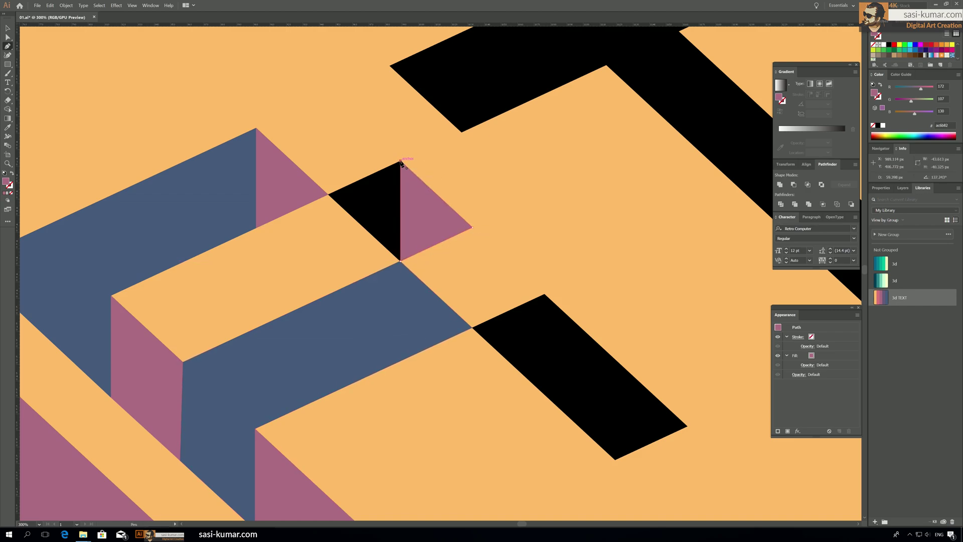
Cover the square's left half with a triangle filled blue.
left_click(330, 195)
left_click(400, 161)
left_click(401, 261)
left_click(330, 195)
key("i")
left_click(400, 351)
scroll(37, 79, "down", 2)
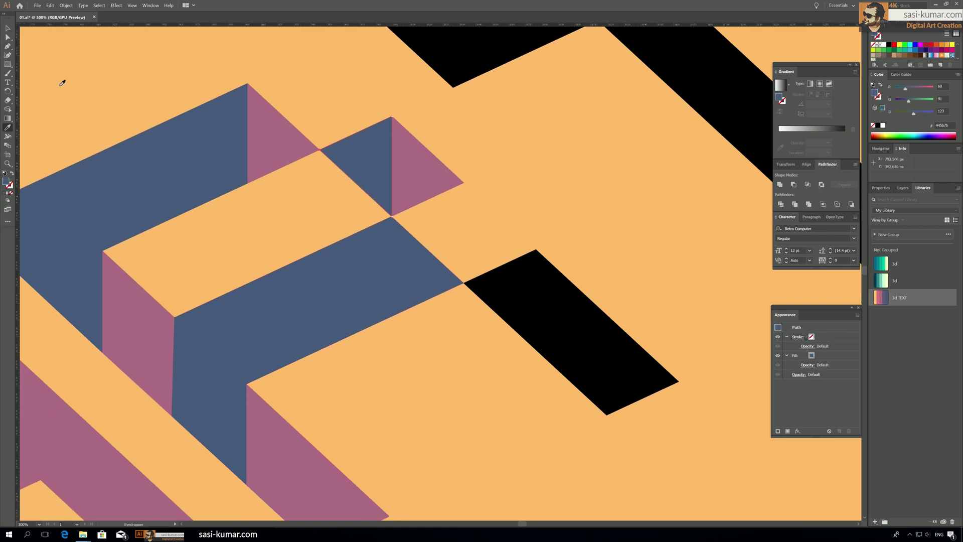
key("p")
Add a triangle over the next black area and fill it pink from a side face.
left_click(464, 285)
left_click(391, 216)
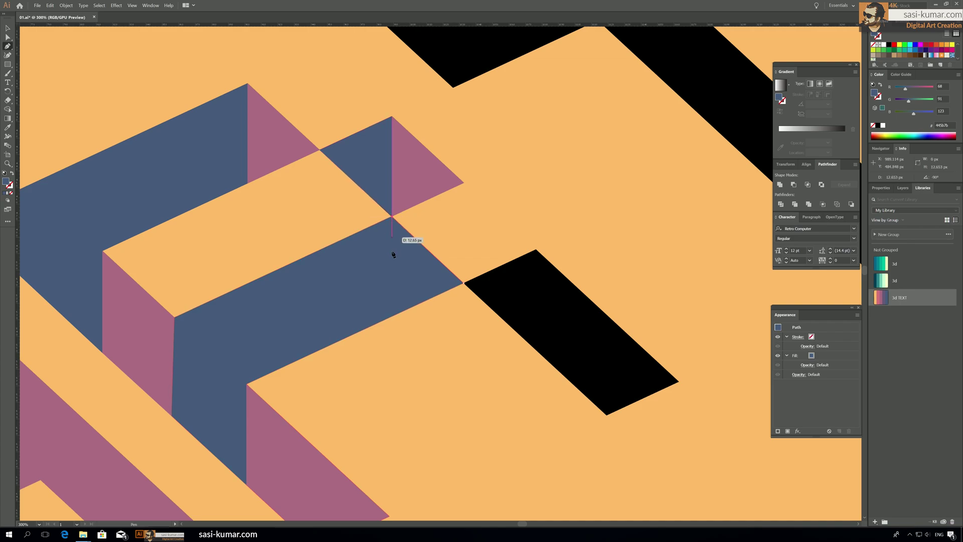
left_click(393, 317)
left_click(463, 284)
key("i")
left_click(432, 185)
left_click_drag(555, 219, 499, 143)
key("p")
Draw a pink four-corner face over the right part of the black shape.
left_click(481, 174)
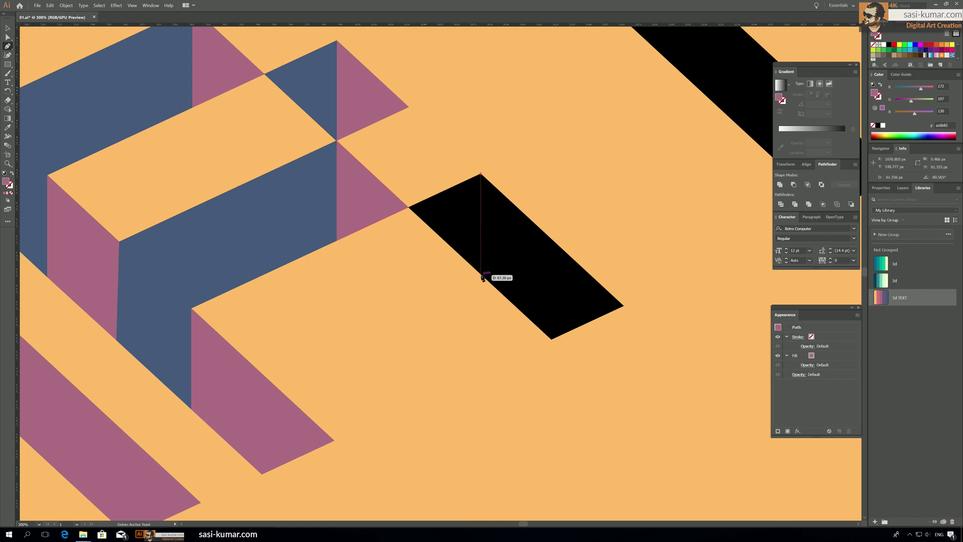
left_click(481, 275)
left_click(552, 339)
left_click(623, 305)
left_click(481, 174)
Cover the remaining black with a triangle filled with the blue top-face colour.
left_click(480, 174)
left_click(482, 274)
left_click(410, 207)
left_click(480, 174)
key("i")
left_click(251, 226)
key("a")
scroll(456, 278, "up", 5)
scroll(454, 298, "down", 6)
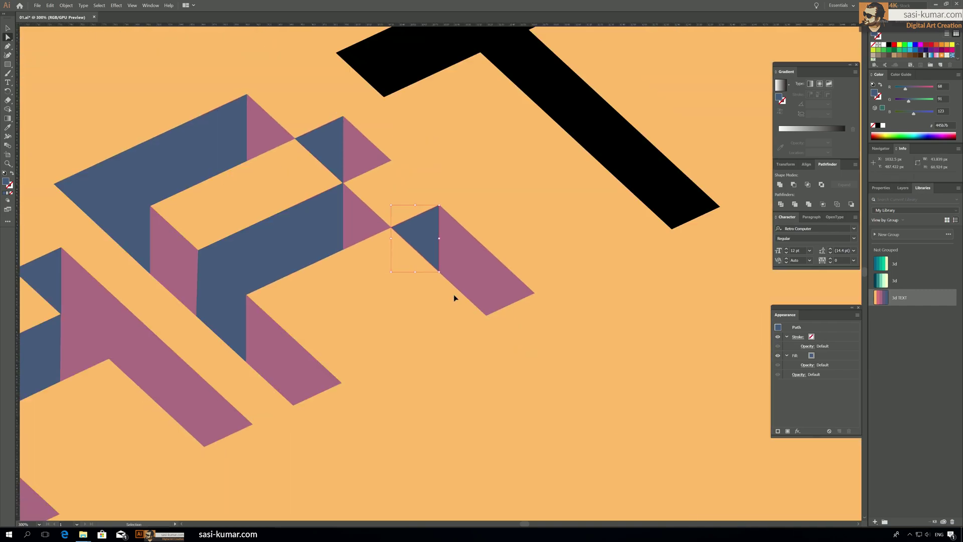
scroll(454, 298, "down", 5)
scroll(435, 393, "up", 6)
key("p")
Trace a blue face over the T's top and stem outline.
left_click(470, 68)
left_click(470, 168)
left_click(398, 202)
left_click(684, 468)
left_click(612, 501)
left_click(326, 236)
left_click(180, 303)
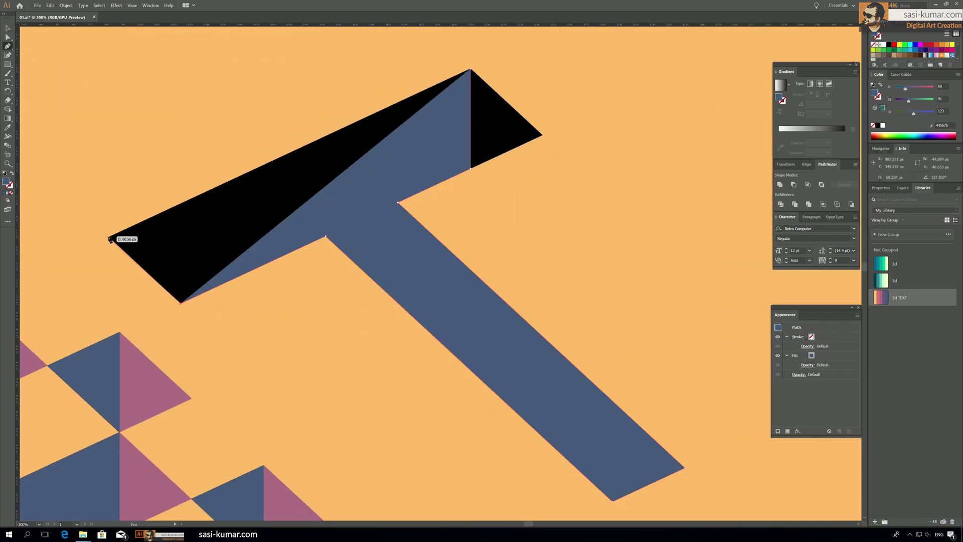
left_click(110, 236)
left_click(400, 200, "ctrl")
Add a pink side face along the T's stem.
left_click(398, 202)
left_click(399, 304)
left_click(612, 501)
left_click(684, 468)
left_click(398, 202)
key("i")
Fill the last black triangle at the T's top pink and deselect everything.
left_click(141, 382)
key("p")
left_click(424, 125)
left_click(424, 224)
left_click(495, 190)
left_click(424, 124)
key("a")
left_click(541, 175)
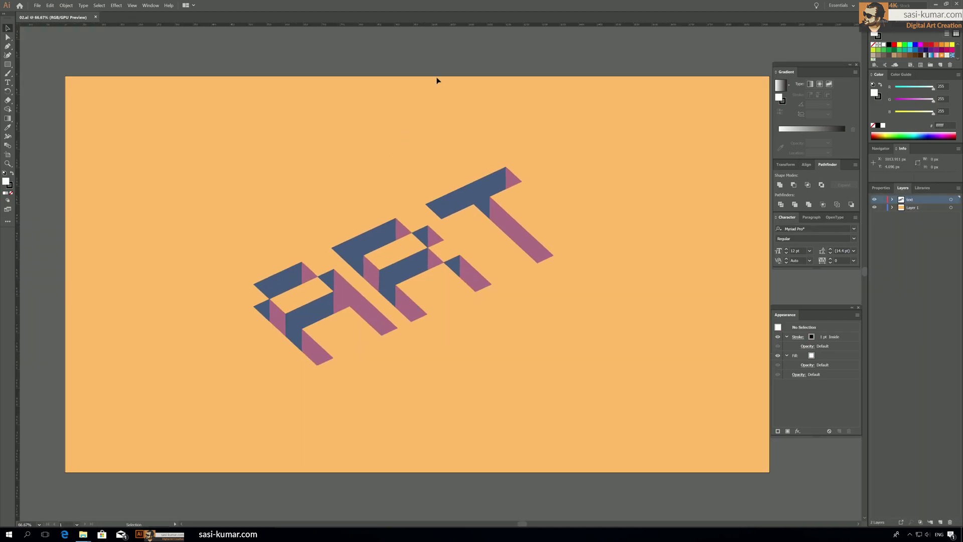
Delete the leftover locked group from the text layer, then lock Layer 1 against edits.
left_click_drag(519, 230, 502, 213)
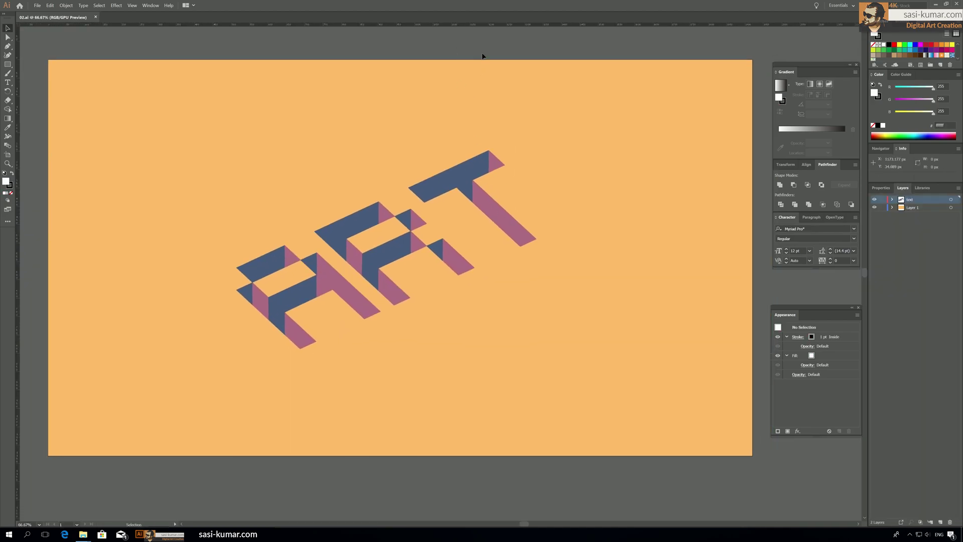
left_click(460, 168)
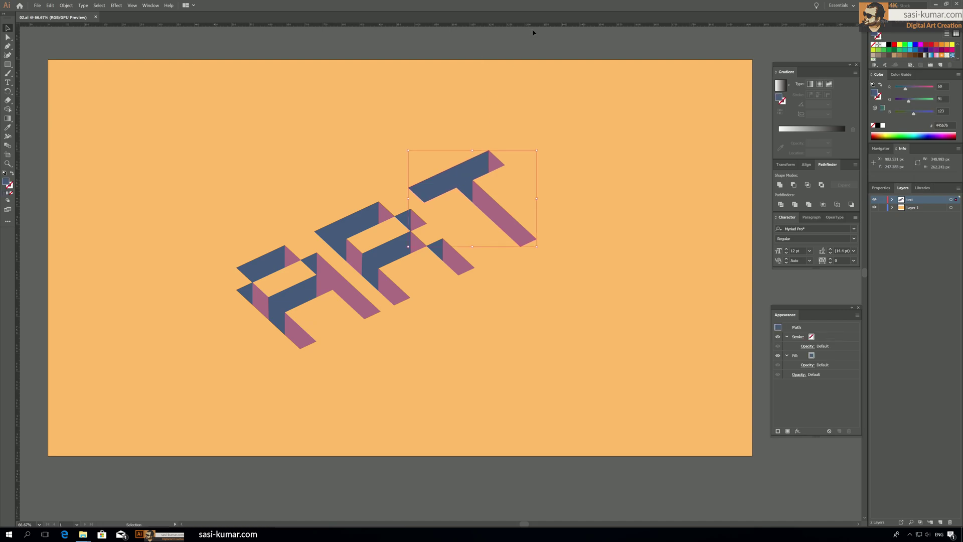
left_click(527, 44)
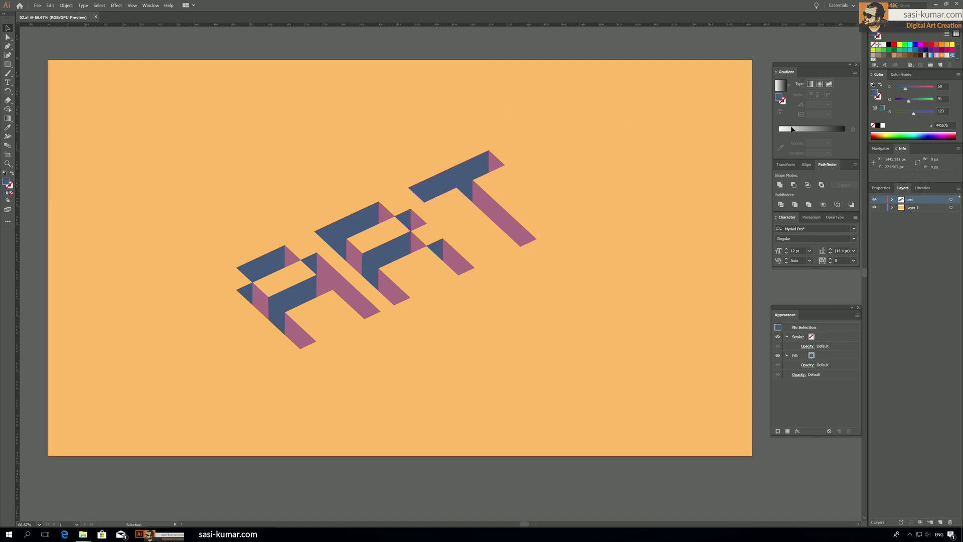
left_click(892, 200)
left_click(931, 381)
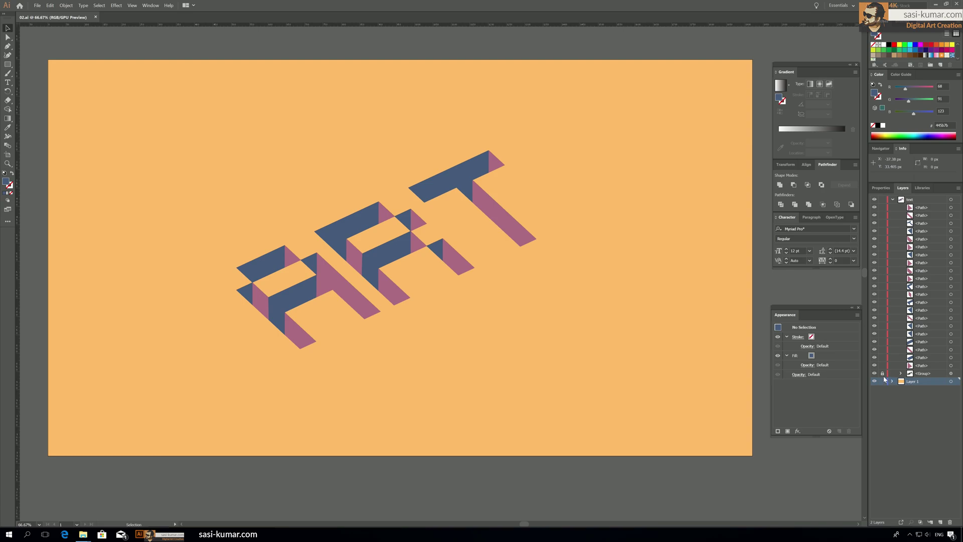
left_click(883, 373)
left_click(956, 374)
key("Delete")
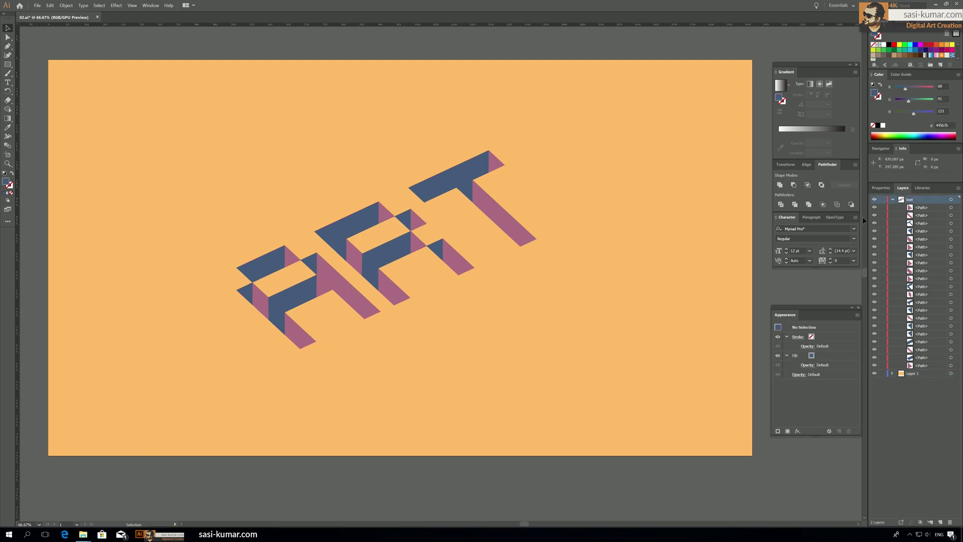
left_click(892, 200)
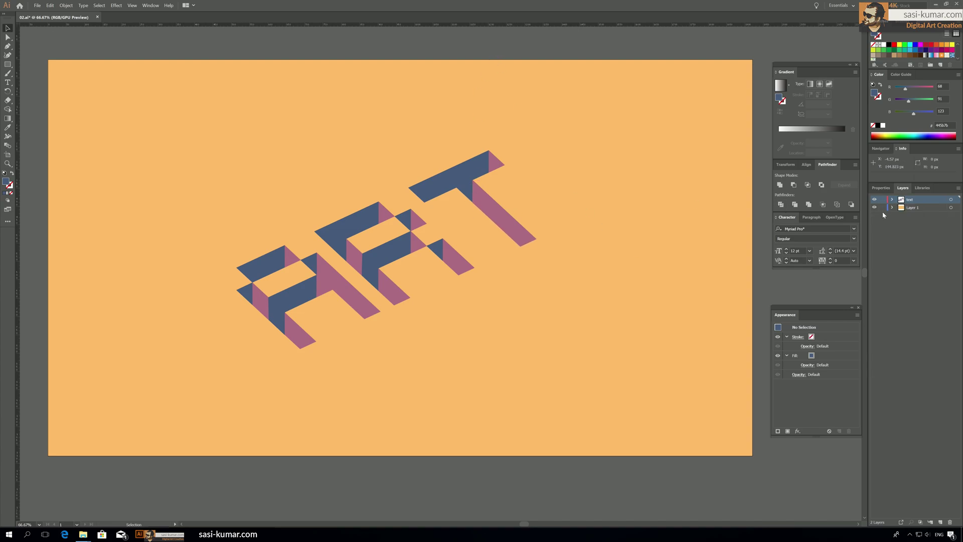
left_click(882, 207)
Alt-drag the whole ART lettering off the artboard to make a copy, then select that copy.
key("ctrl+a")
key("a")
key("v")
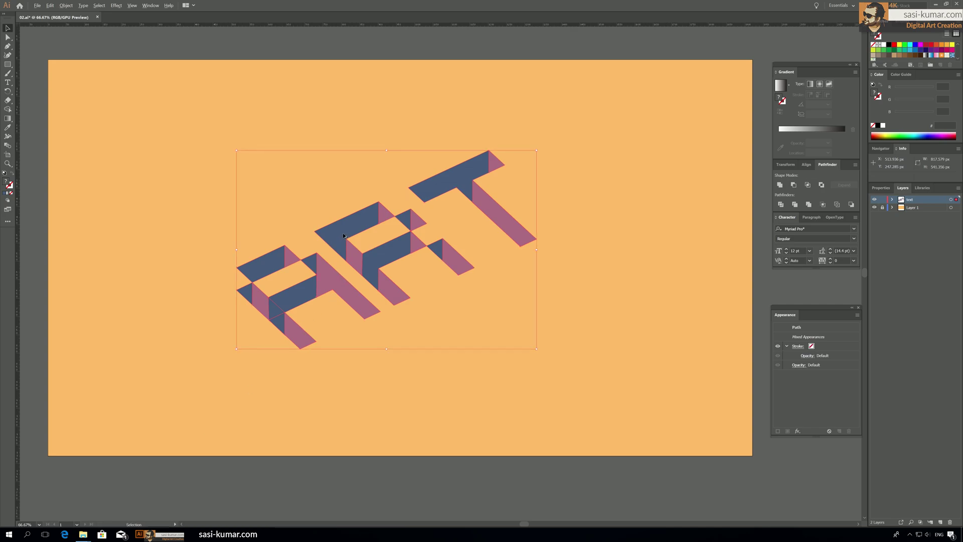
left_click_drag(334, 235, 520, 228)
left_click(495, 161)
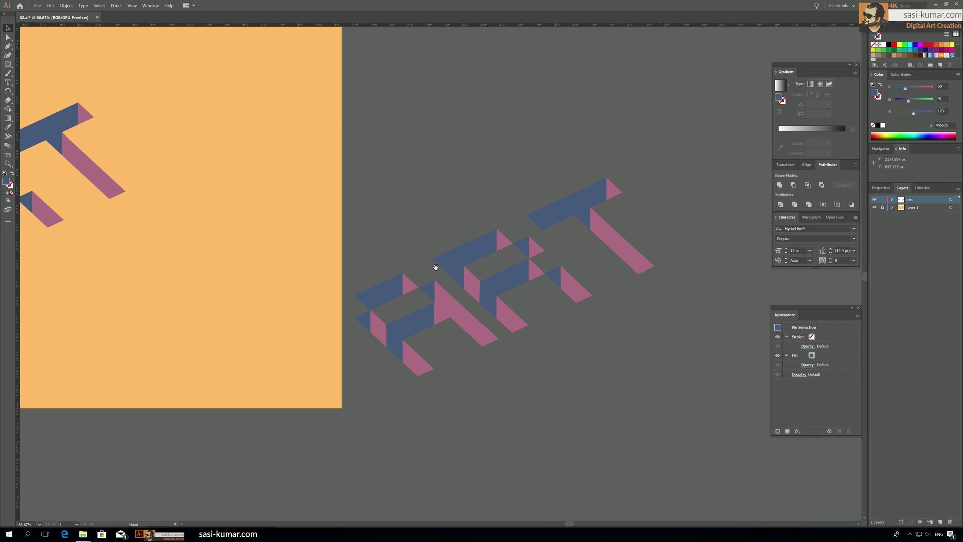
left_click_drag(435, 199, 464, 227)
left_click(595, 246)
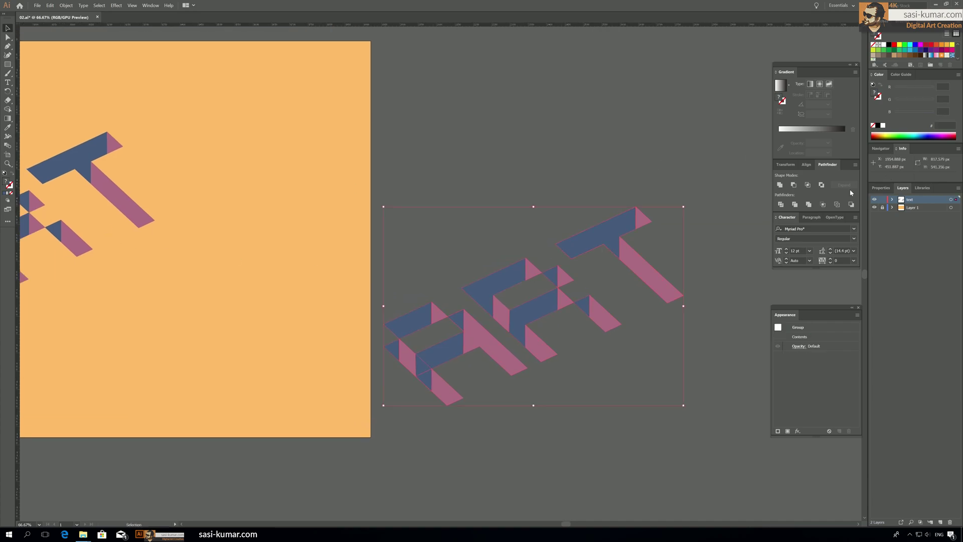
Apply a gradient fill to the duplicate ART lettering and reselect it.
left_click(8, 193)
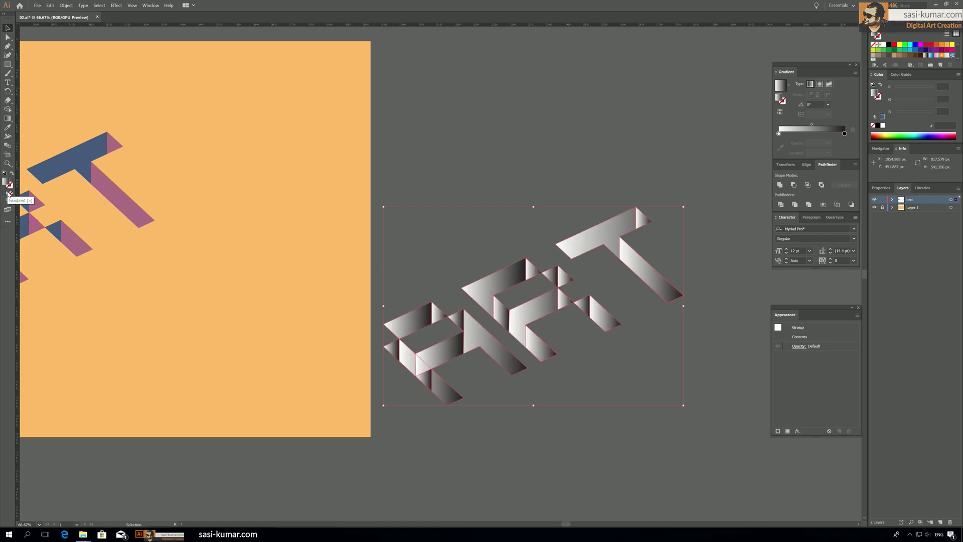
left_click(585, 138)
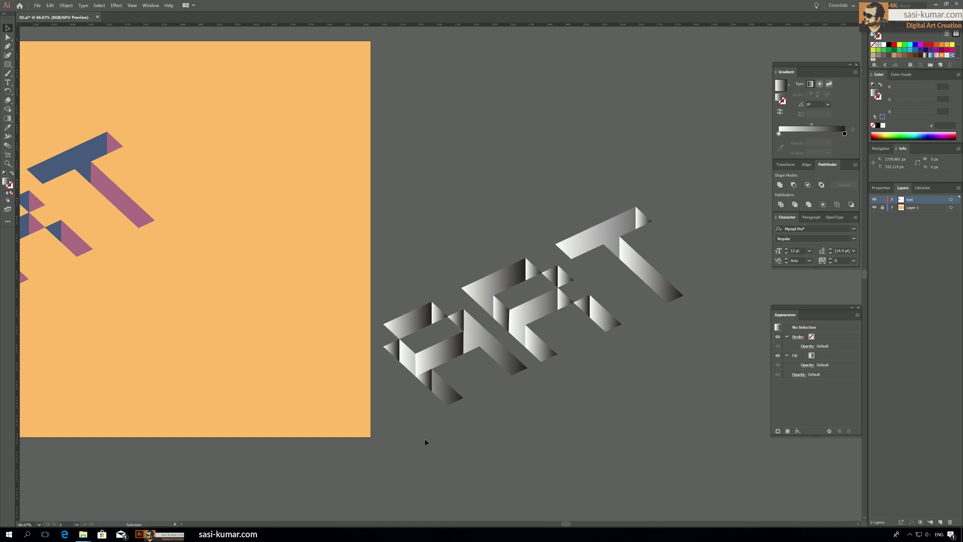
key("ctrl+a")
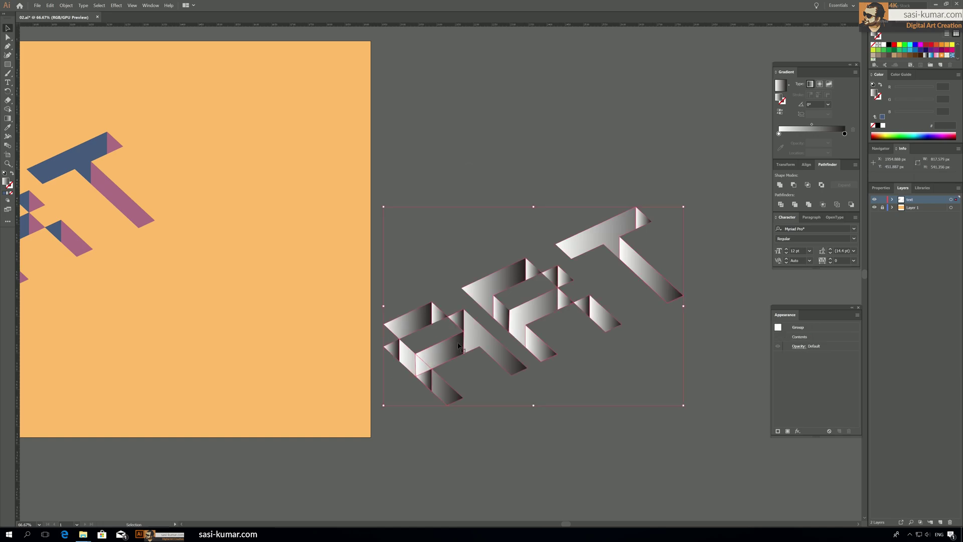
scroll(430, 183, "left", 7)
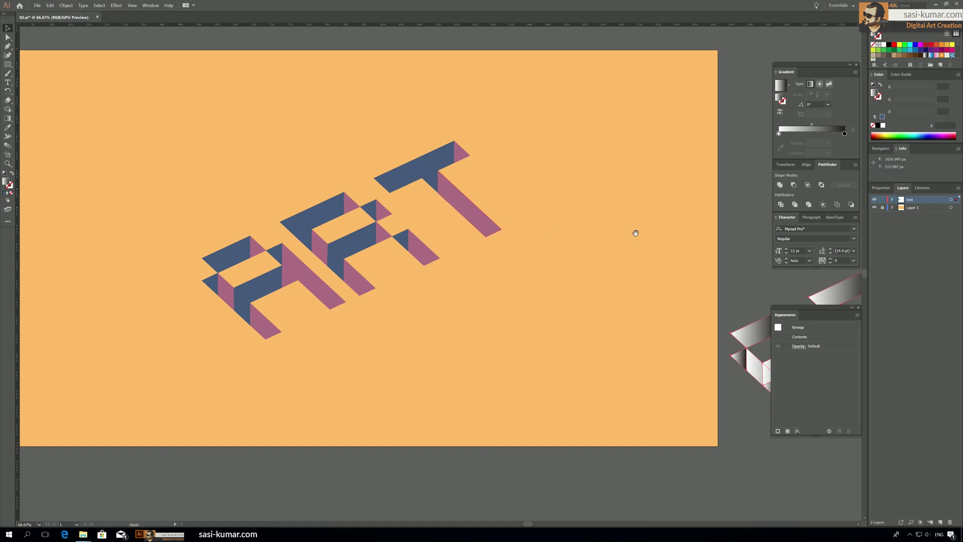
scroll(640, 231, "right", 7)
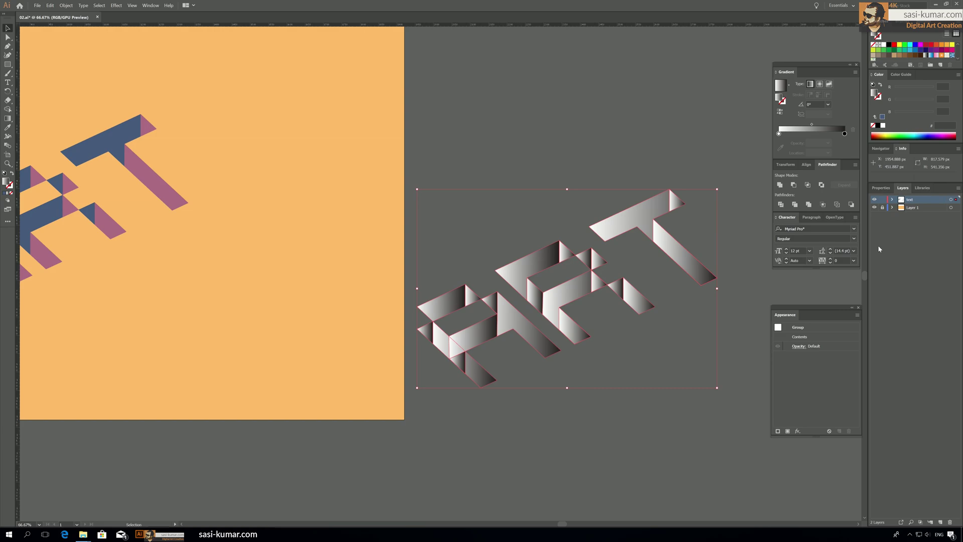
Set the gradient's end stop to RGB black at 50% opacity.
left_click(845, 134)
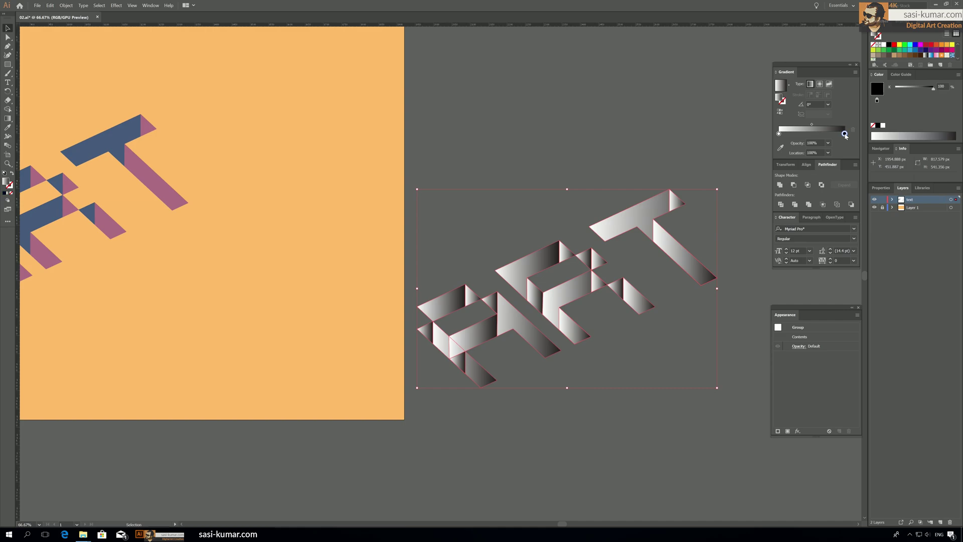
double_click(845, 134)
left_click(845, 142)
left_click(861, 151)
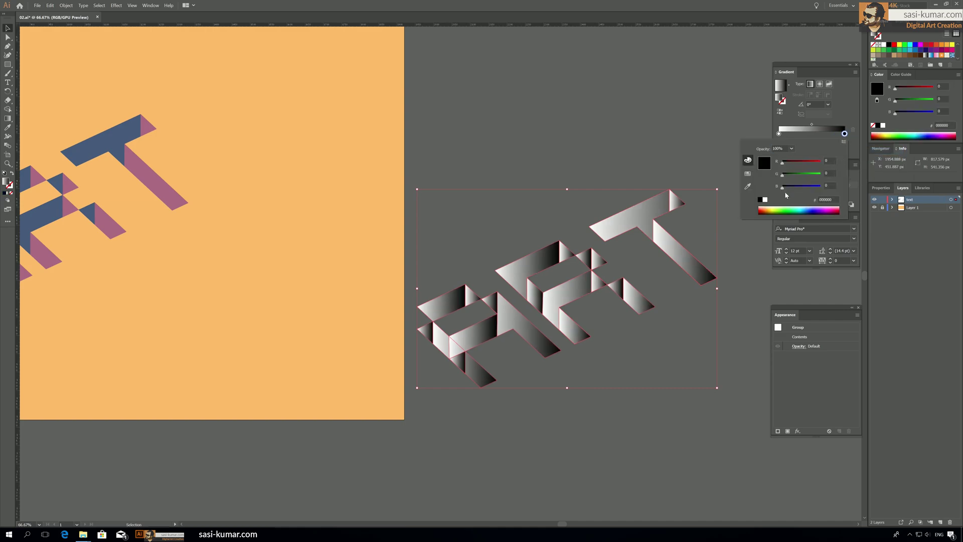
left_click(845, 119)
left_click(828, 144)
left_click(837, 194)
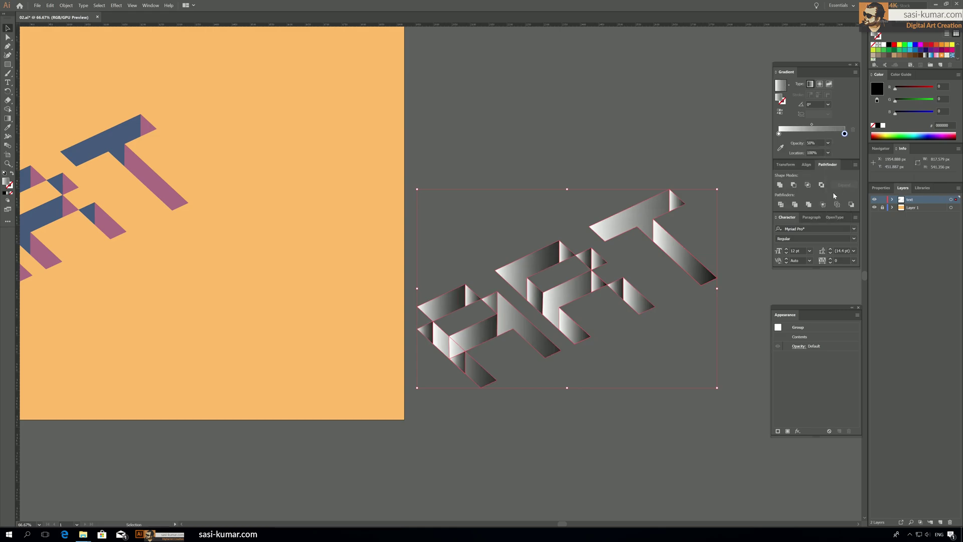
Make the gradient's start stop RGB black at 0% opacity.
left_click(778, 134)
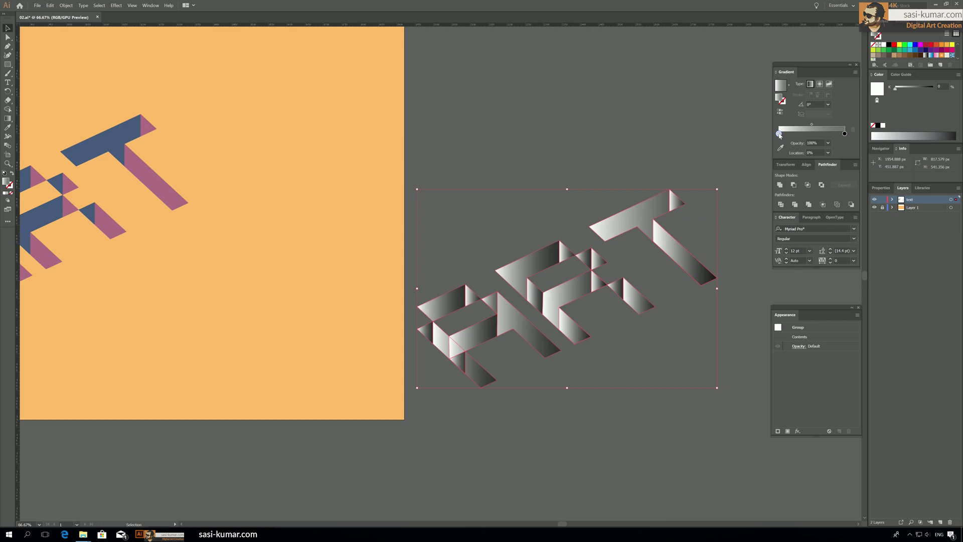
double_click(779, 133)
left_click(844, 142)
left_click(857, 155)
left_click_drag(821, 187, 778, 190)
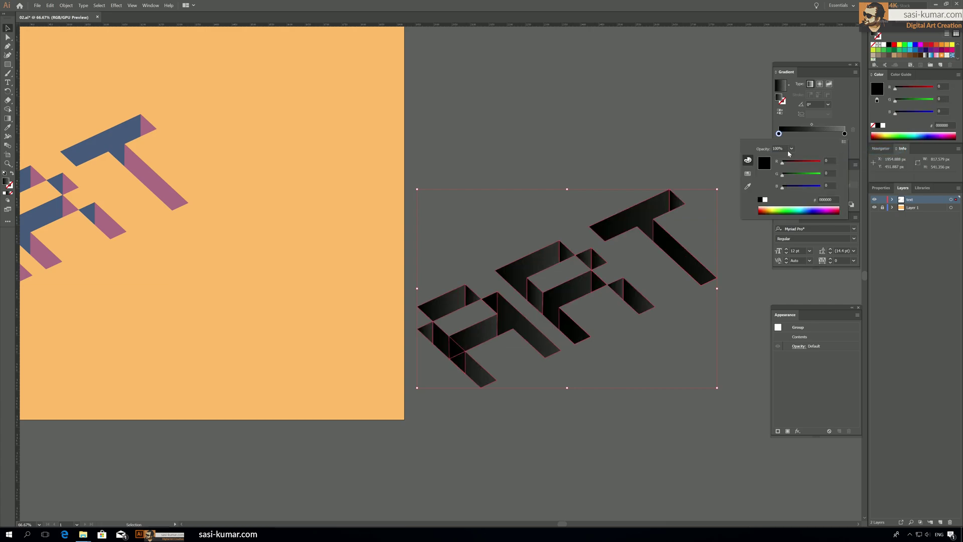
key("Escape")
left_click(829, 143)
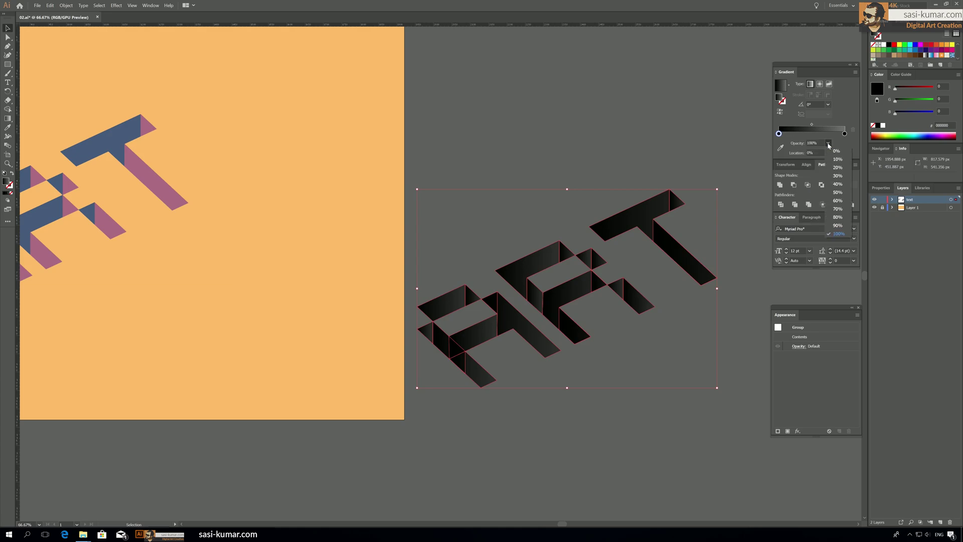
left_click(848, 152)
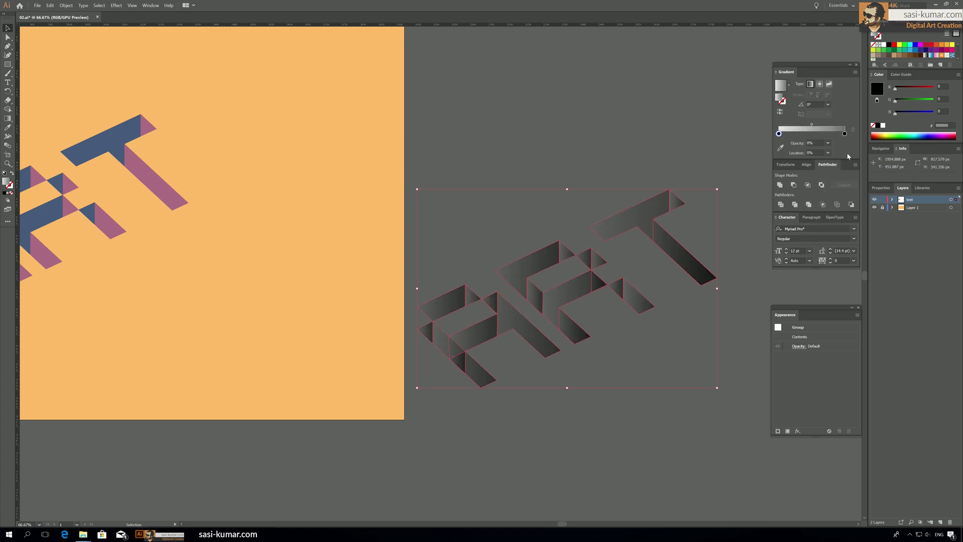
Drag the Gradient tool diagonally across the lettering to set the fade angle.
left_click(569, 128)
left_click_drag(569, 138, 556, 135)
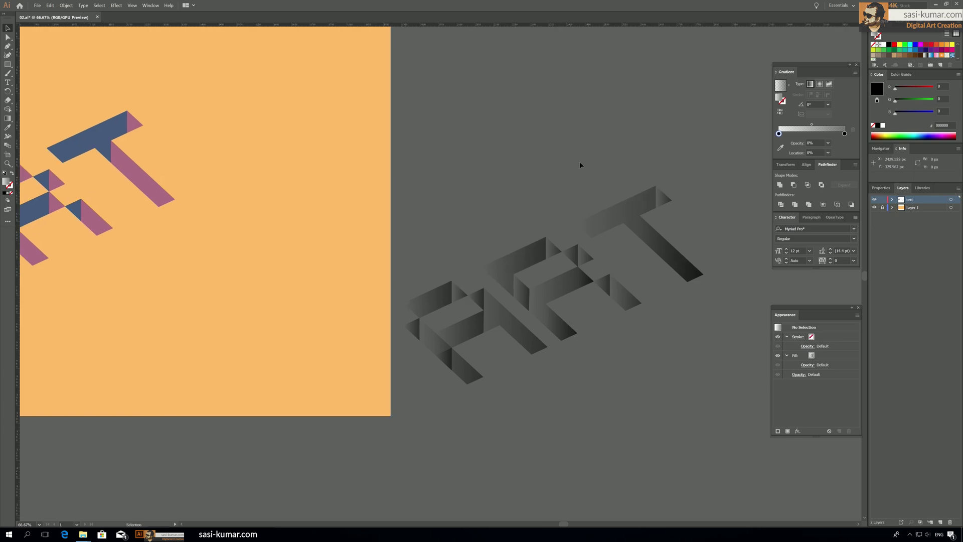
left_click(596, 308)
key("g")
mouse_move(506, 398)
left_mouse_down()
mouse_move(602, 247)
mouse_move(603, 447)
mouse_move(589, 305)
left_mouse_up()
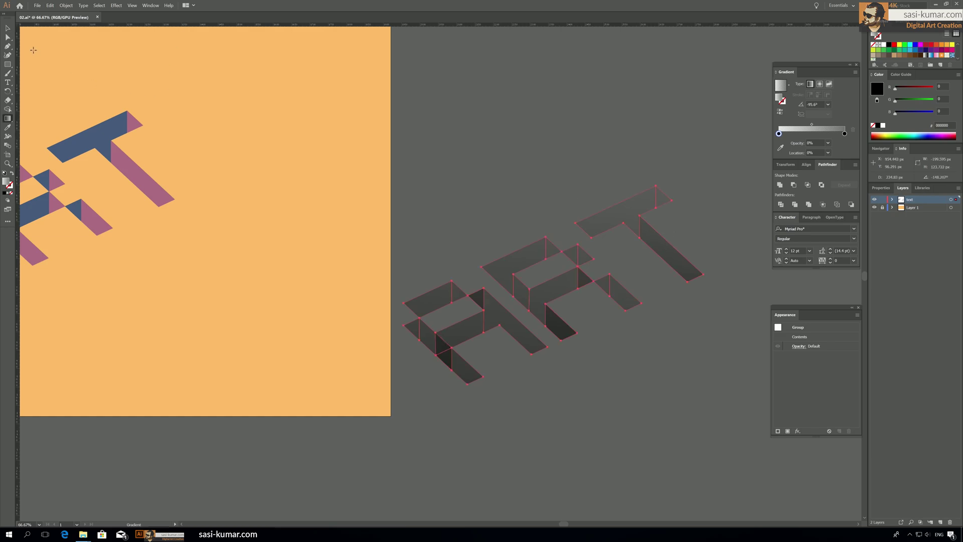
Redraw the gradient on the T's diagonal stem face so it runs along the stem.
key("v")
left_click(719, 128)
left_click_drag(651, 171, 472, 183)
left_click(8, 38)
left_click(545, 225)
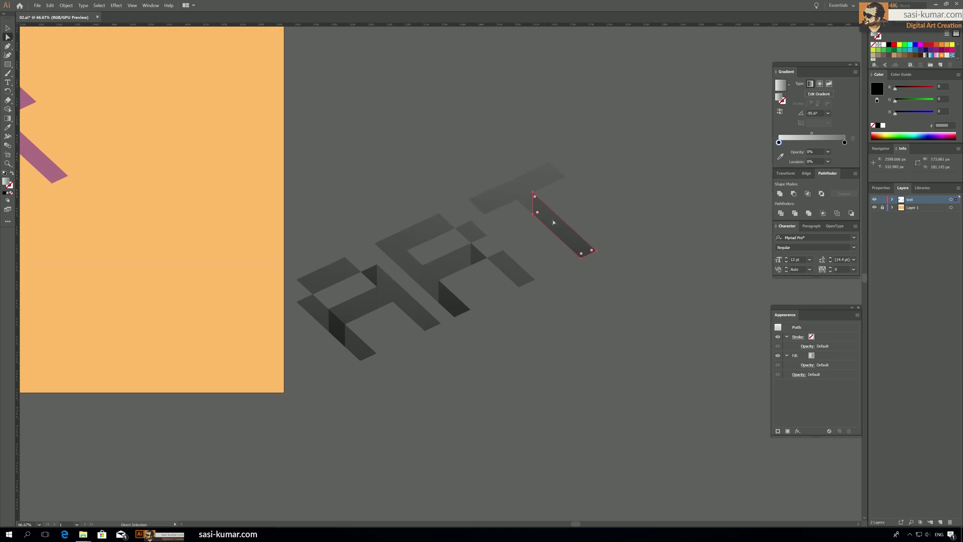
key("g")
left_click_drag(558, 207, 536, 251)
left_click_drag(578, 225, 538, 272)
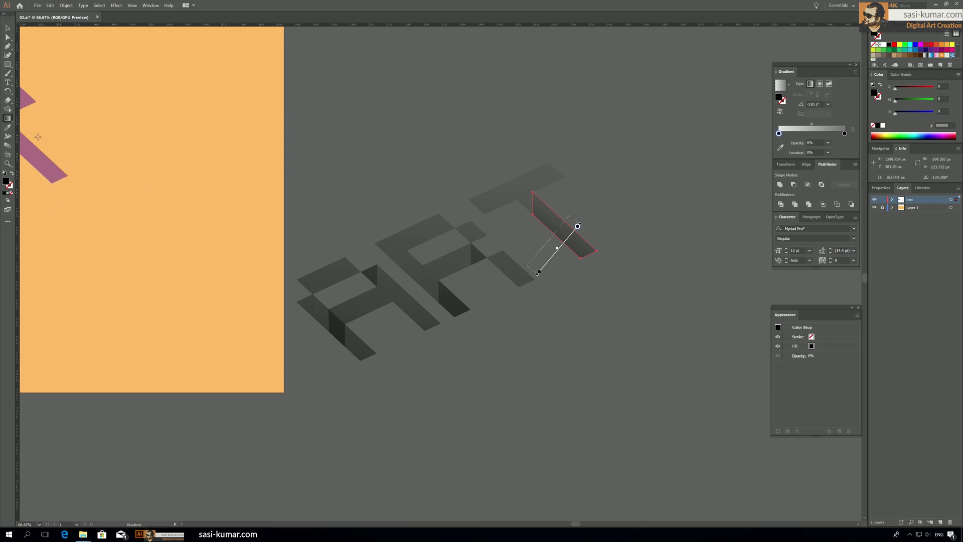
Re-angle the T's top face gradient to fade downward vertically.
key("v")
left_click(507, 192)
left_click(377, 214)
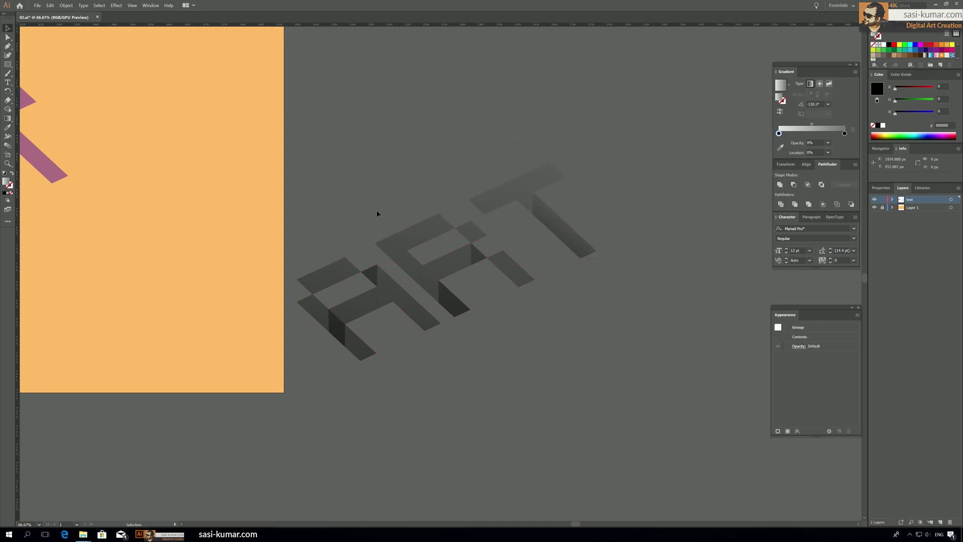
left_click(9, 38)
left_click(512, 195)
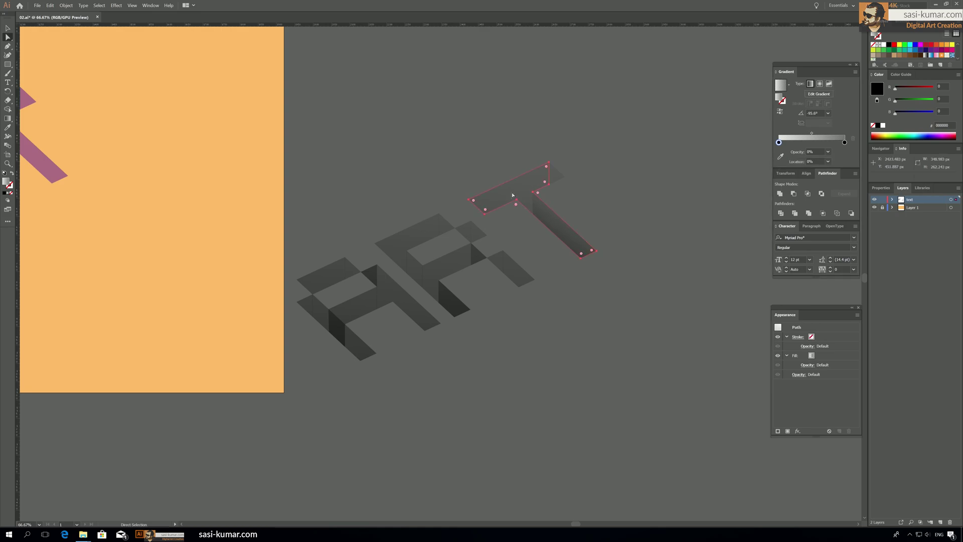
key("g")
left_click_drag(540, 133, 511, 426)
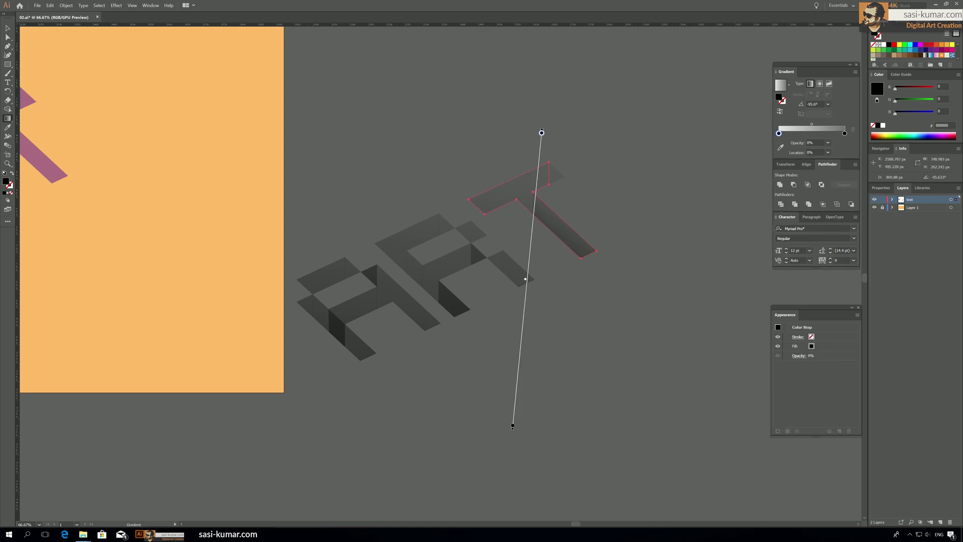
mouse_move(530, 174)
left_mouse_down()
mouse_move(528, 217)
mouse_move(485, 227)
mouse_move(489, 211)
left_mouse_up()
mouse_move(477, 165)
left_mouse_down()
mouse_move(505, 216)
mouse_move(492, 251)
mouse_move(498, 282)
mouse_move(490, 253)
mouse_move(482, 277)
left_mouse_up()
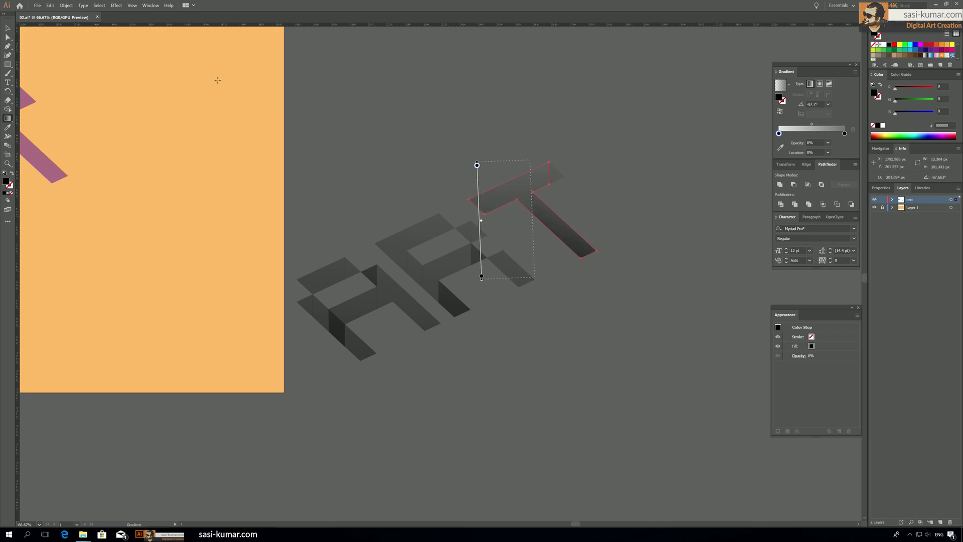
left_click(7, 37)
Give the small face near the T a short gradient across it.
left_click(557, 171)
left_click(554, 170)
key("g")
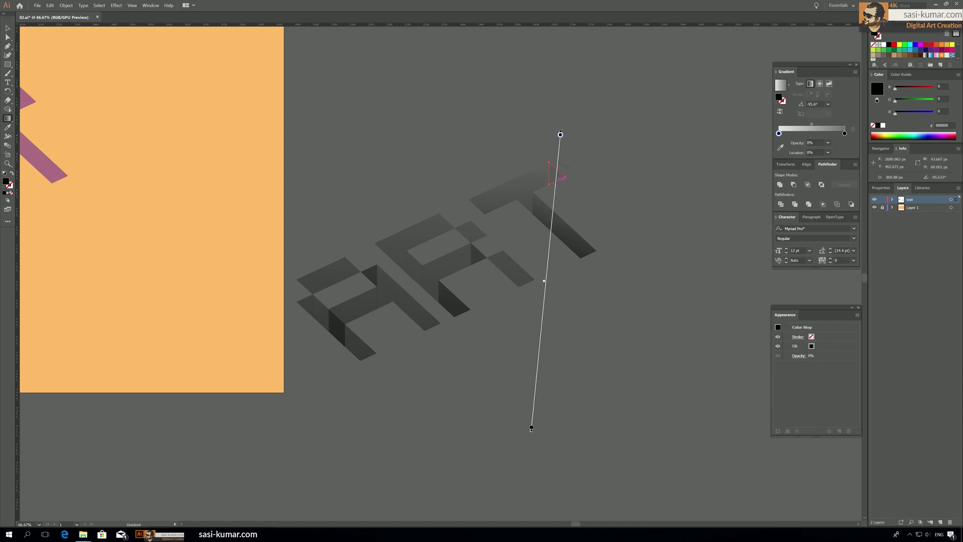
left_click_drag(567, 166, 554, 205)
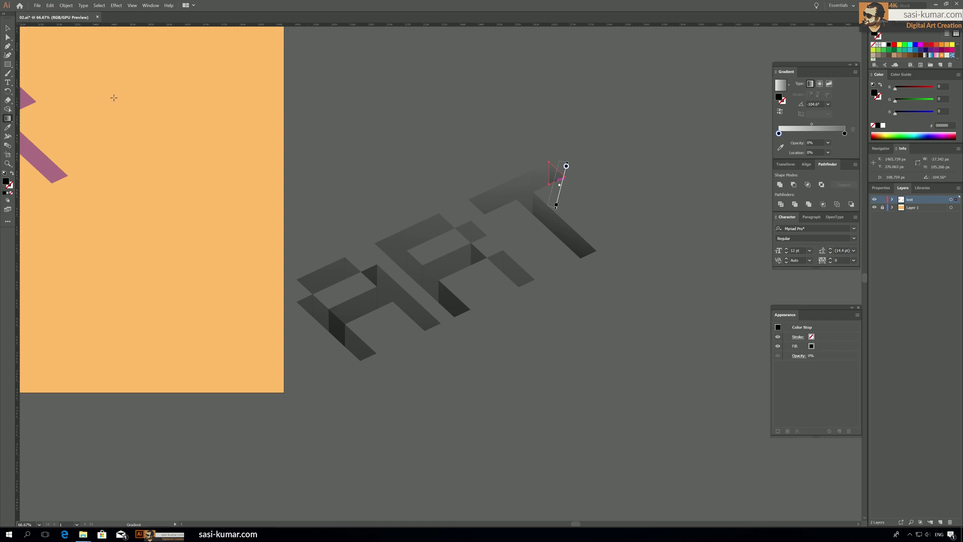
left_click(6, 26)
left_click(507, 151)
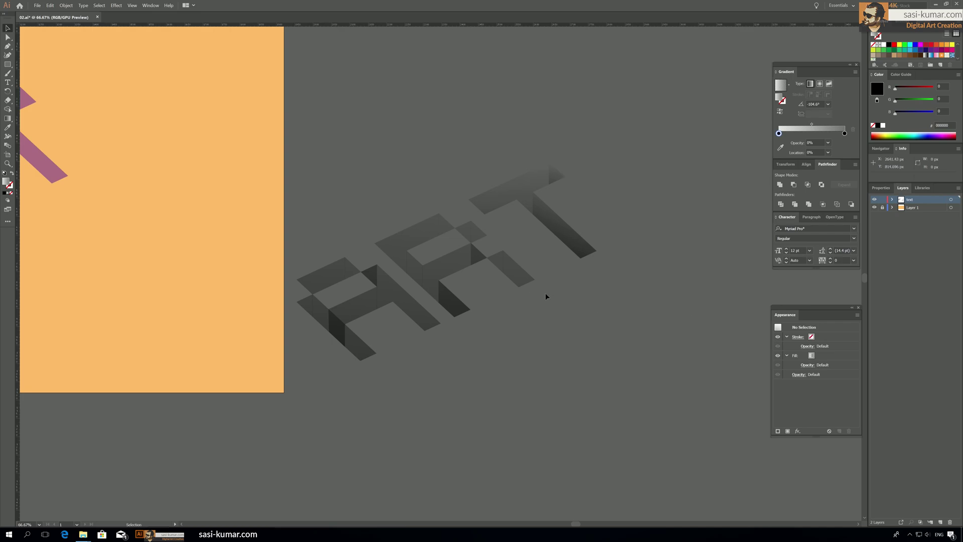
Give the small face between the R and T a short downward gradient.
left_click(518, 275)
left_click(497, 235)
key("a")
left_click(519, 269)
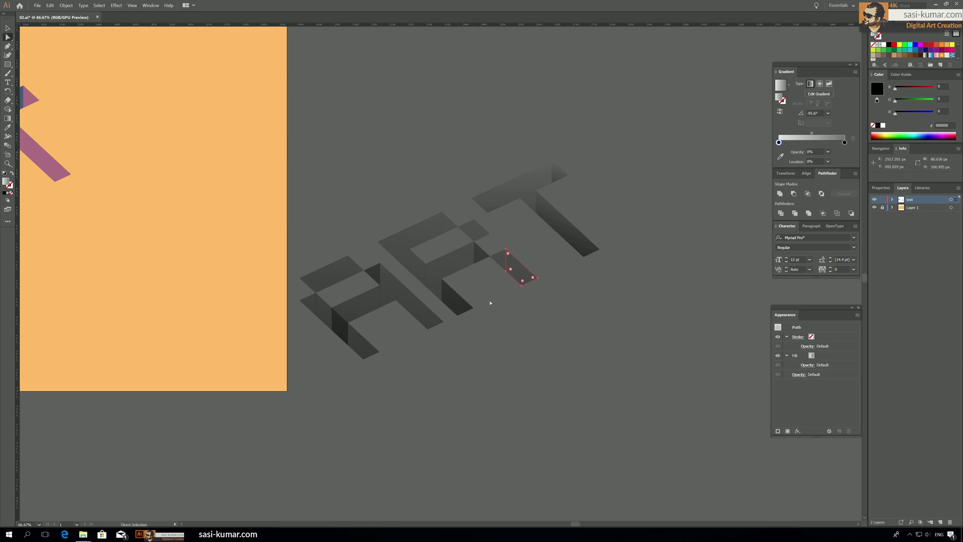
key("g")
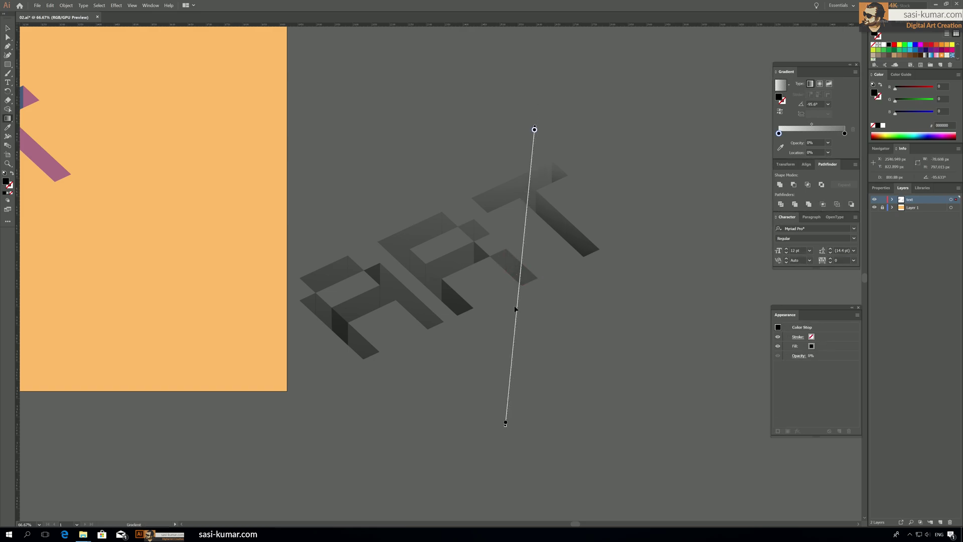
left_click_drag(536, 267, 533, 302)
left_click_drag(534, 247, 525, 302)
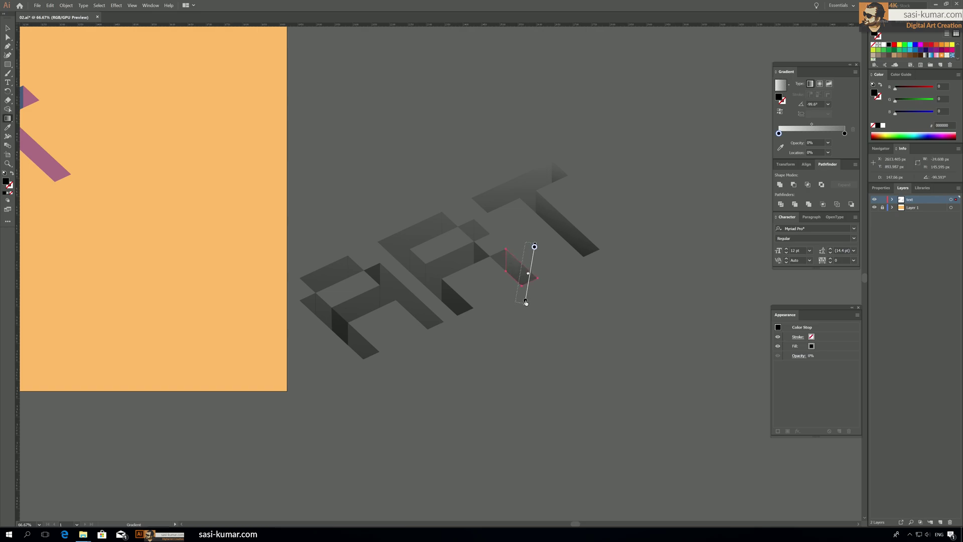
Redraw the fades on two small triangle facets of the R, one short, one long downward.
key("v")
key("a")
left_click(500, 259)
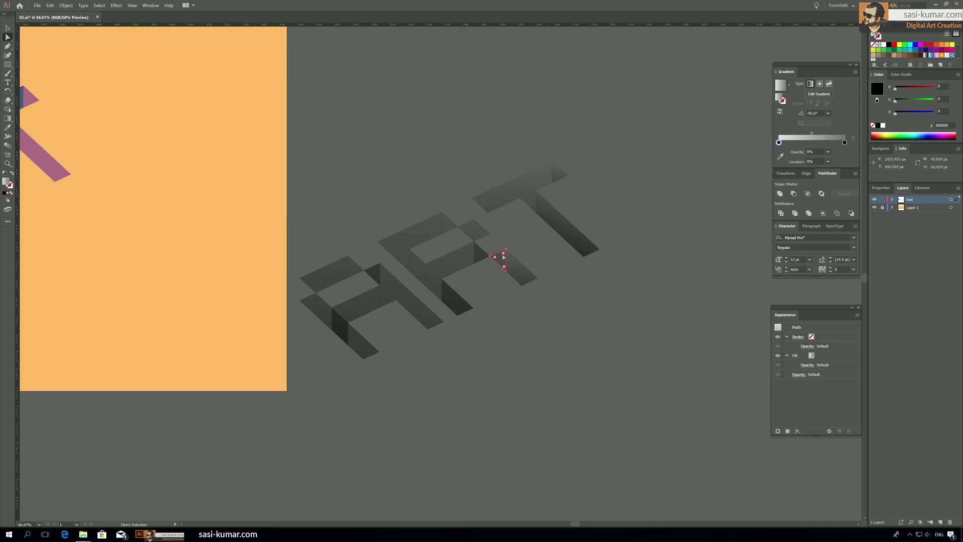
key("g")
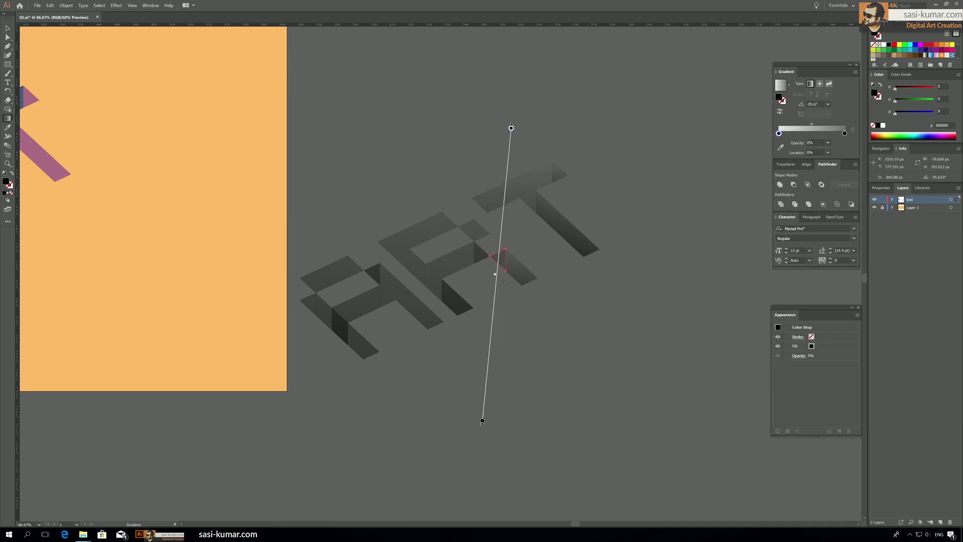
mouse_move(503, 280)
left_mouse_down()
mouse_move(503, 260)
mouse_move(504, 282)
left_mouse_up()
key("a")
left_click(478, 253)
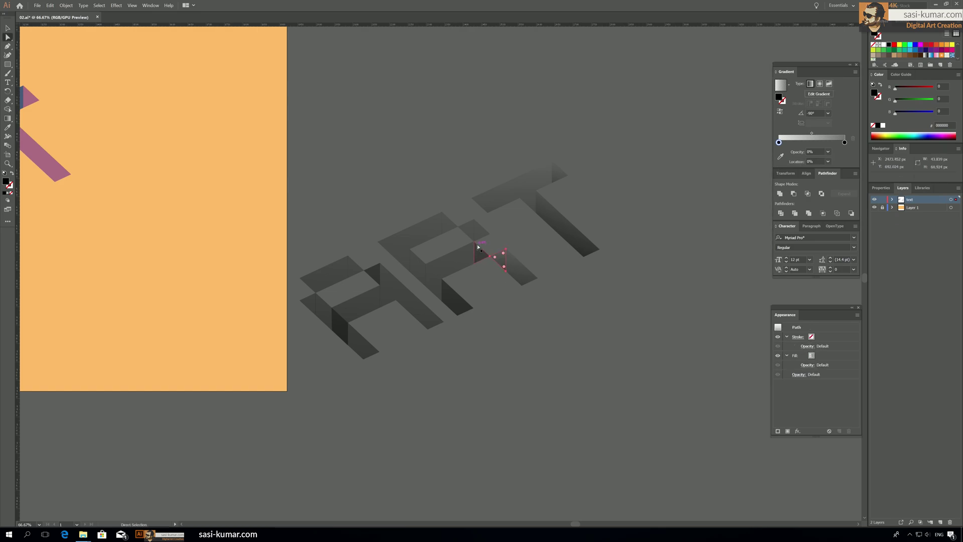
key("g")
left_click_drag(492, 125, 505, 421)
Add vertical fades to the R's top-left facet and a lower facet.
key("a")
key("ctrl+shift+a")
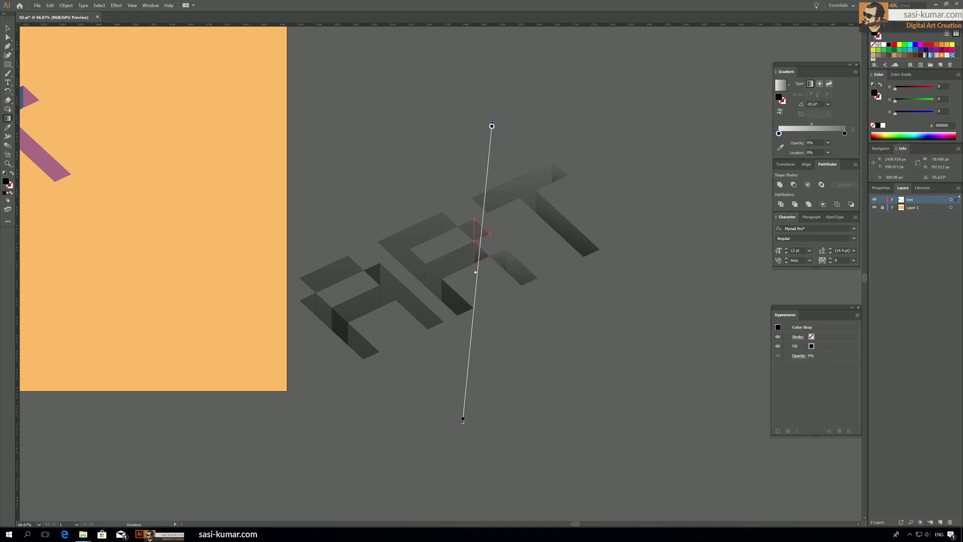
left_click(427, 237)
key("g")
left_click_drag(405, 213, 407, 258)
key("a")
left_click(452, 265)
key("g")
left_click_drag(471, 246, 474, 286)
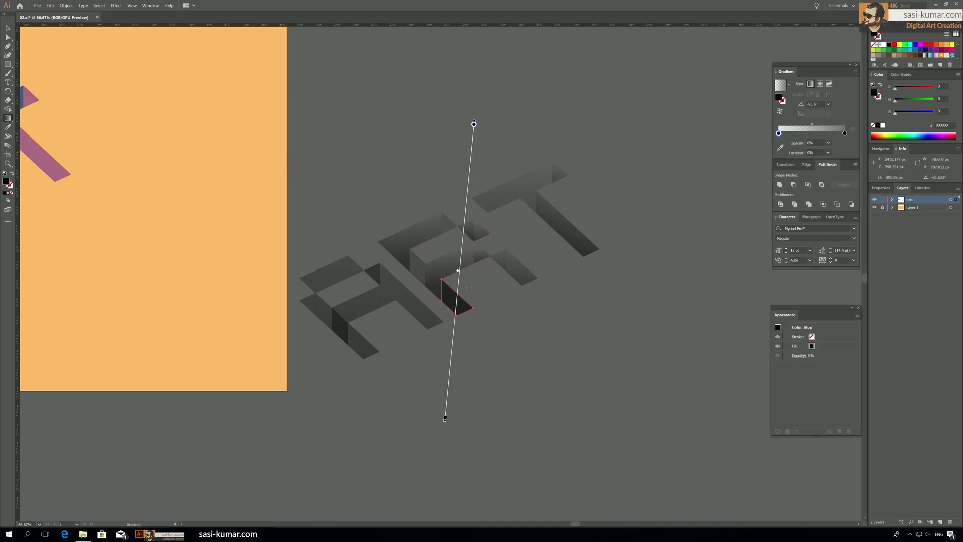
Select the A's crossbar face.
left_click(418, 266, "ctrl")
key("a")
left_click(391, 288)
scroll(393, 296, "left", 2)
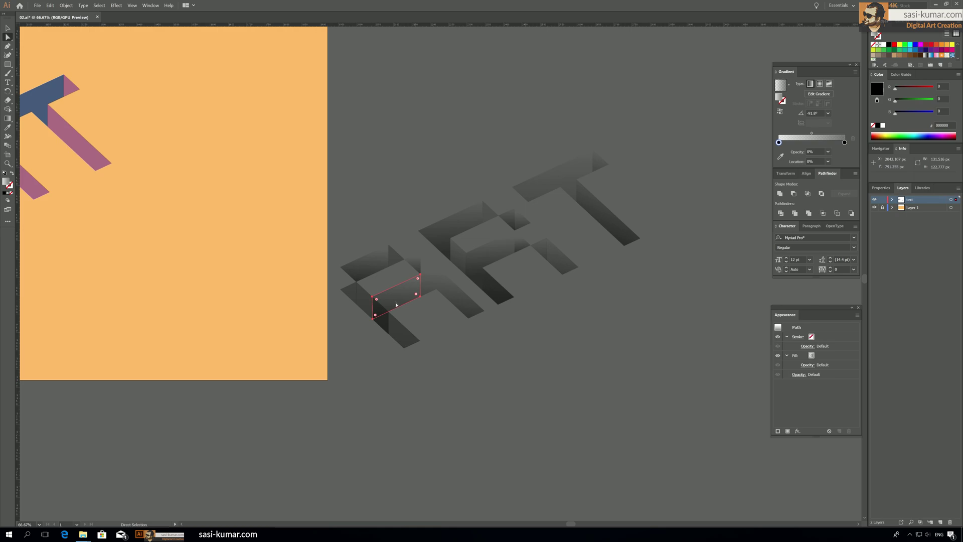
Unite the A's crossbar face with the face below it and give the result a vertical fade.
left_click(380, 322, "shift")
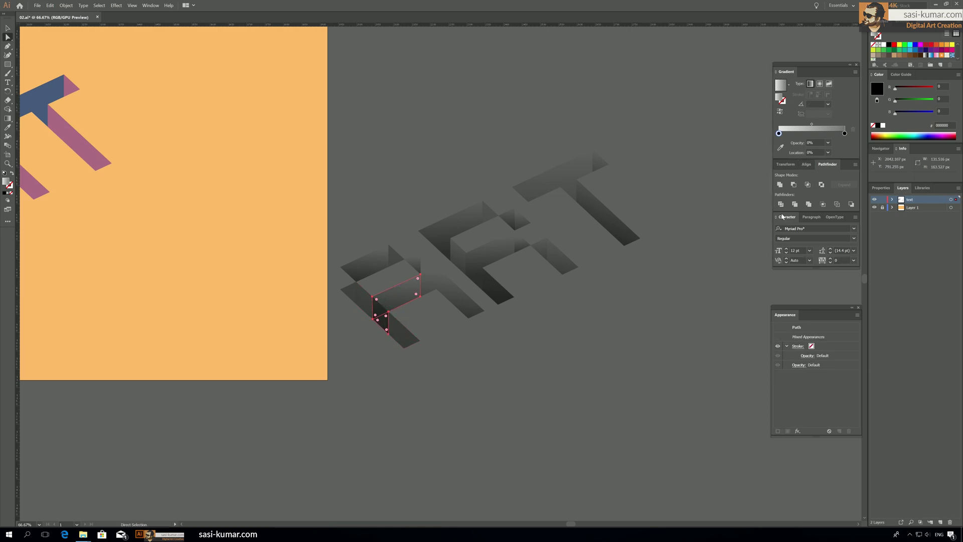
left_click(780, 185)
left_click(482, 361)
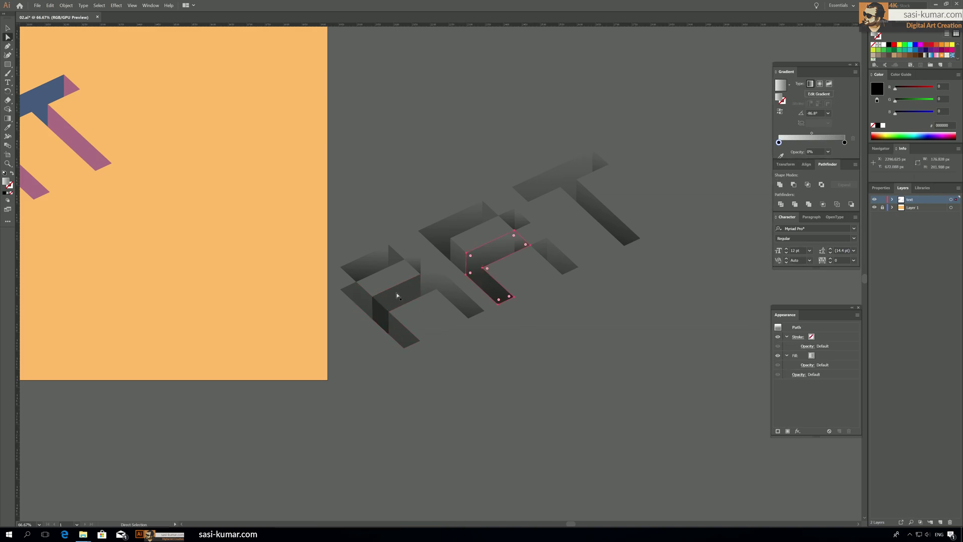
left_click(387, 320)
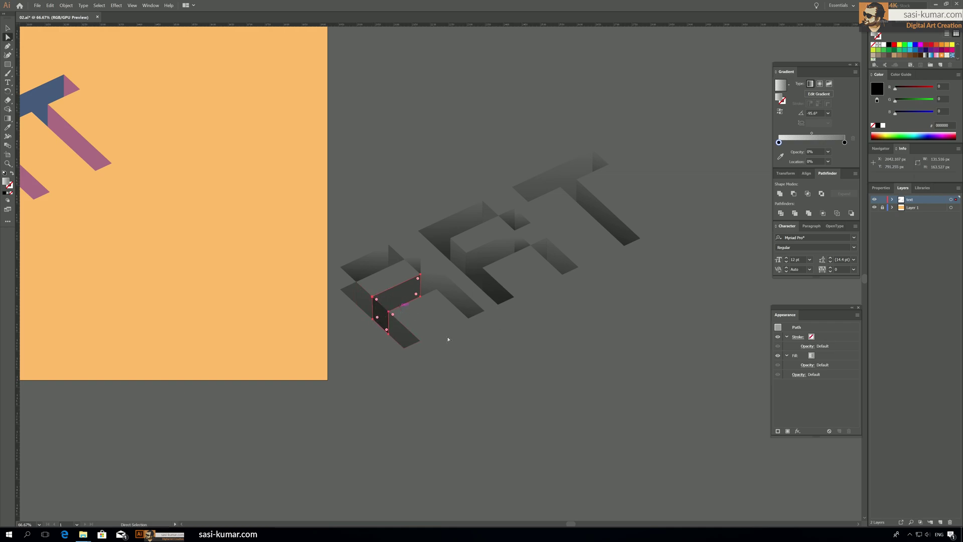
key("g")
left_click_drag(405, 280, 405, 329)
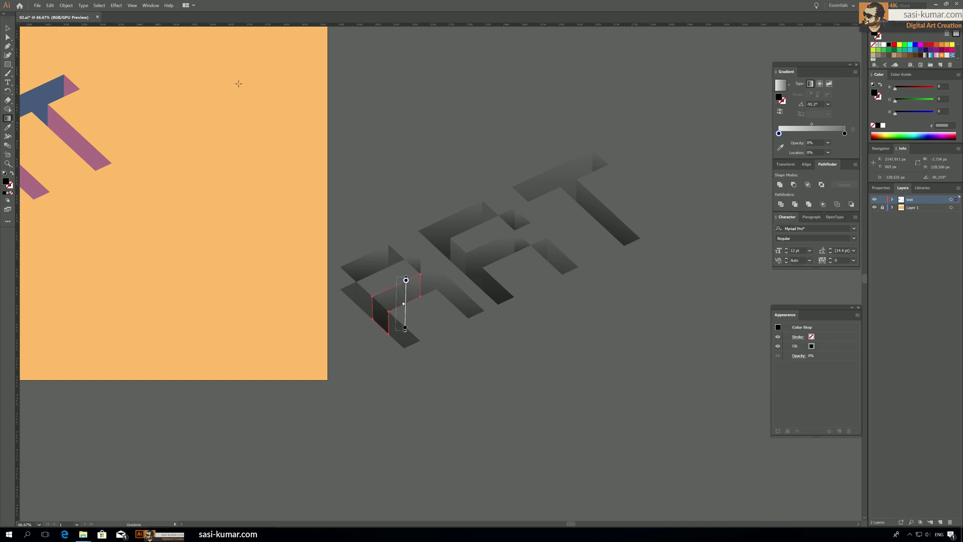
In Isolation Mode, use Pathfinder Minus Front to trim the A's left leg face.
key("v")
left_click(420, 322)
left_click(396, 327)
double_click(388, 304)
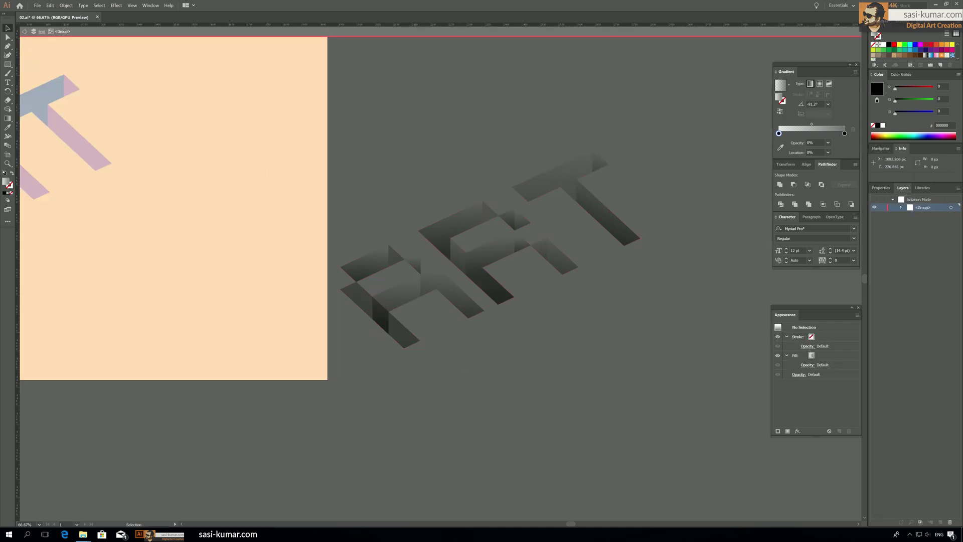
key("a")
left_click(377, 312)
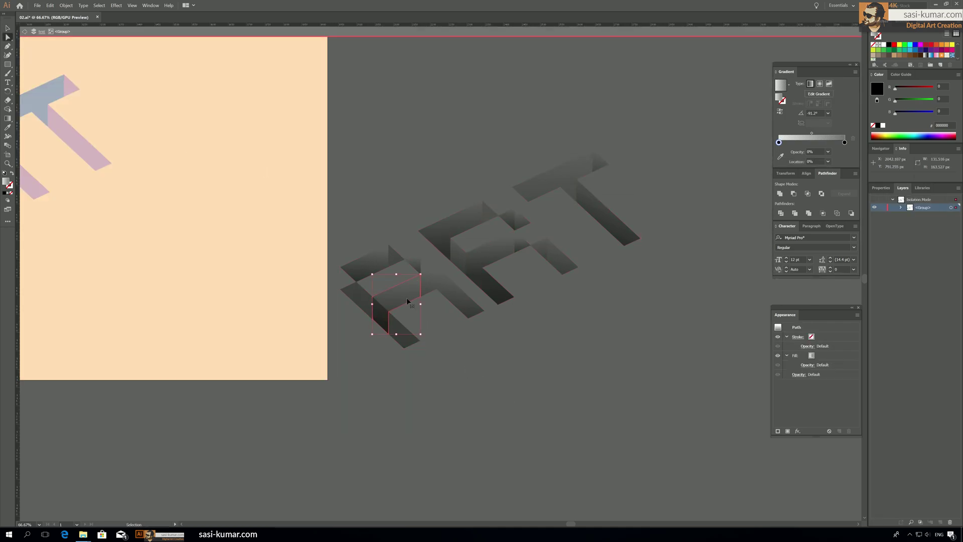
left_click(406, 343)
key("v")
key("a")
left_click(378, 319, "shift")
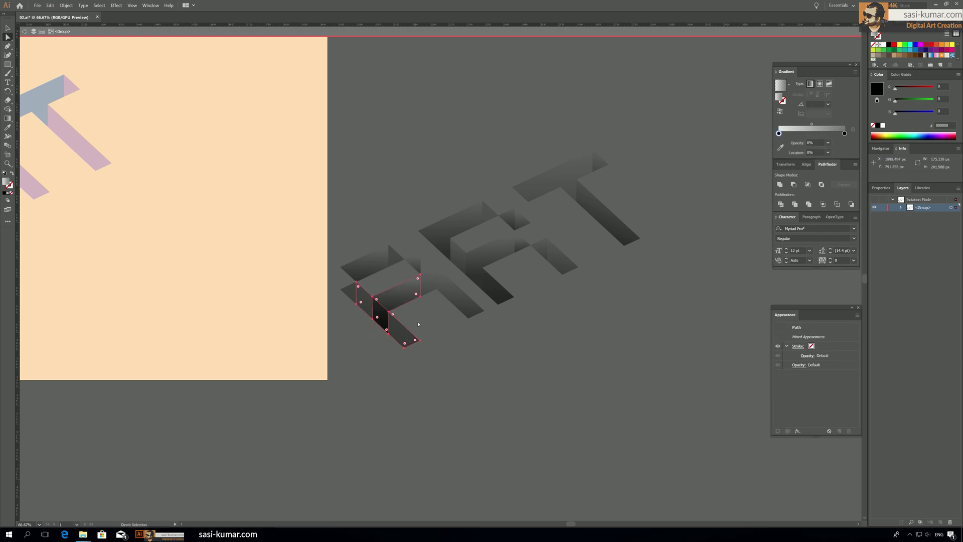
left_click(797, 186)
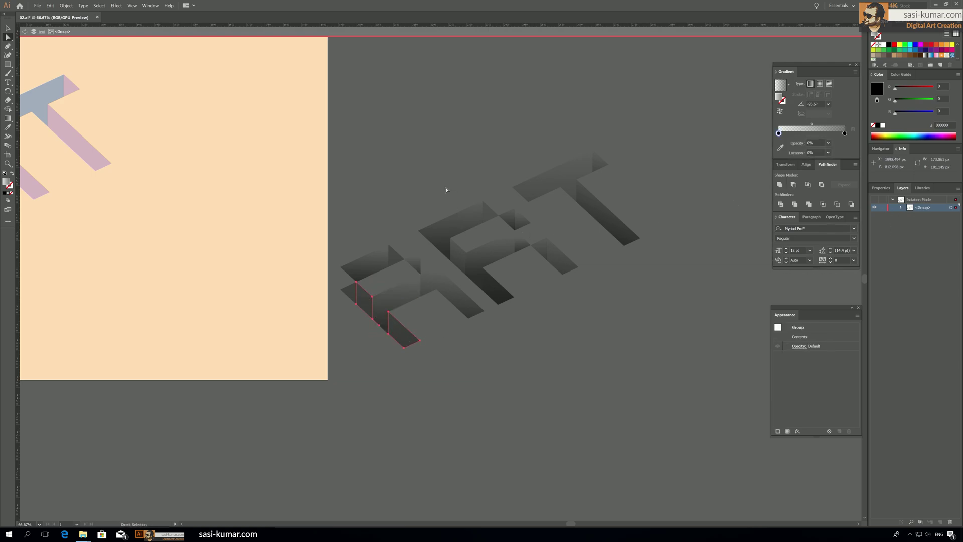
Redraw the trimmed leg face's gradient diagonally.
left_click(548, 368)
left_click(401, 339)
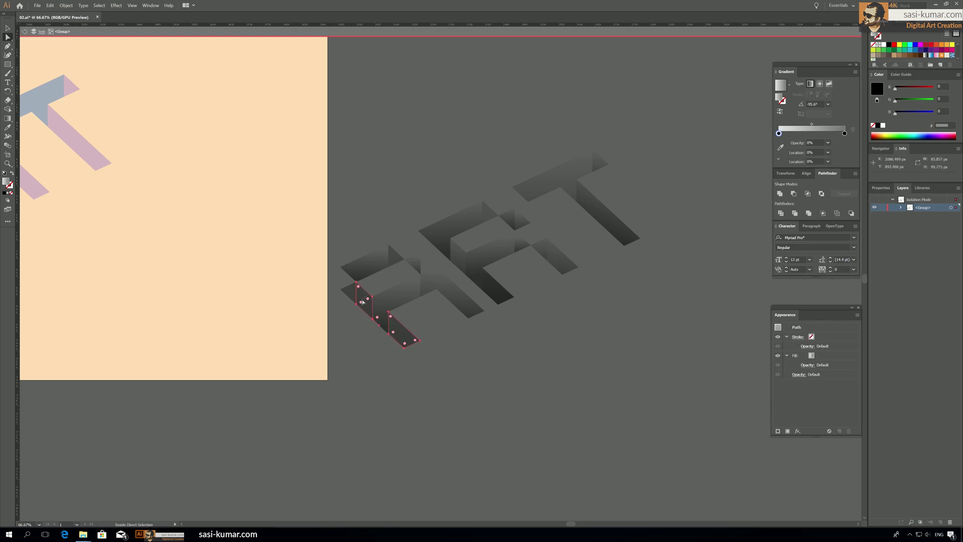
key("g")
left_click_drag(412, 316, 366, 346)
Exit isolation and draw a vertical fade across the A's top face.
key("Escape")
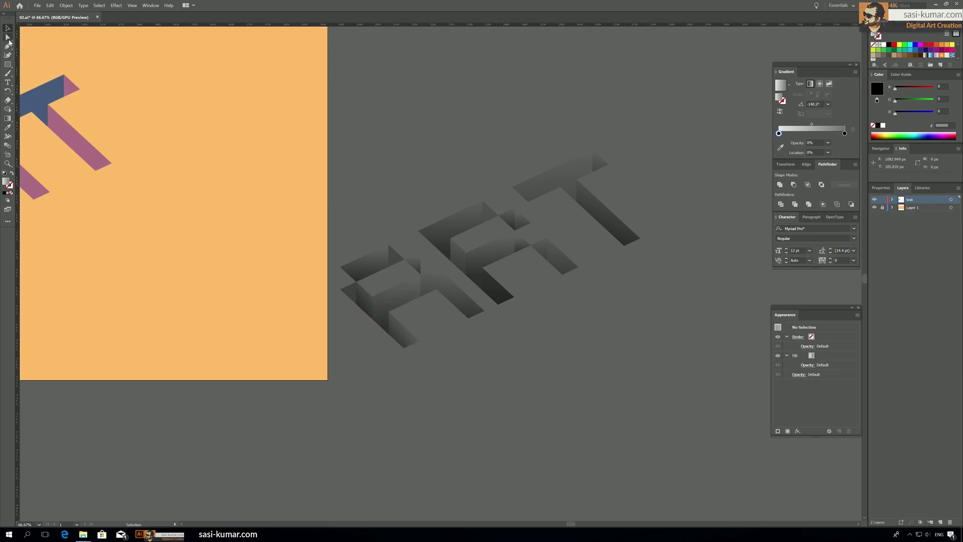
left_click(365, 261)
key("g")
left_click_drag(377, 238, 374, 297)
Redraw near-vertical fades on the R's upper, stem and small faces.
left_click(482, 261)
left_click_drag(496, 236, 467, 336)
left_click(494, 286)
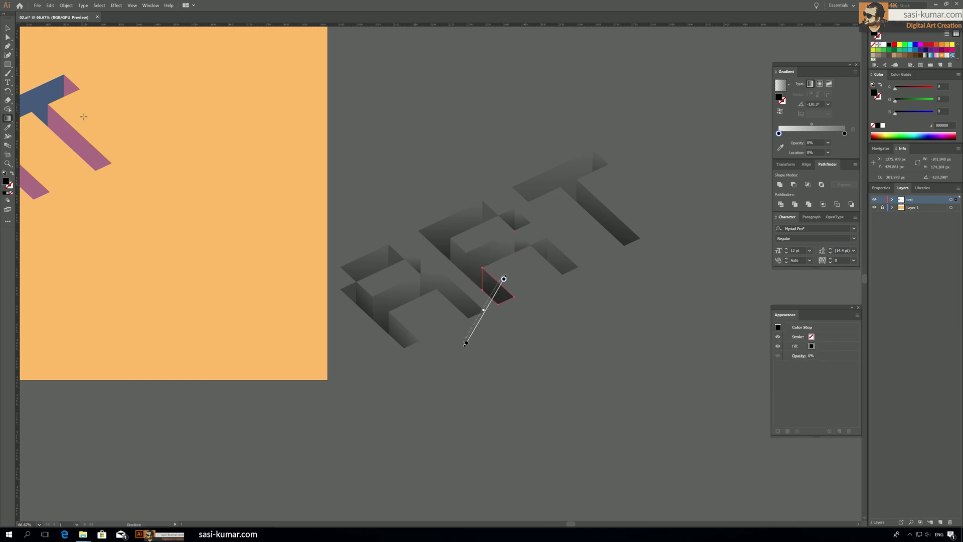
left_click(494, 261)
left_click_drag(495, 230, 491, 290)
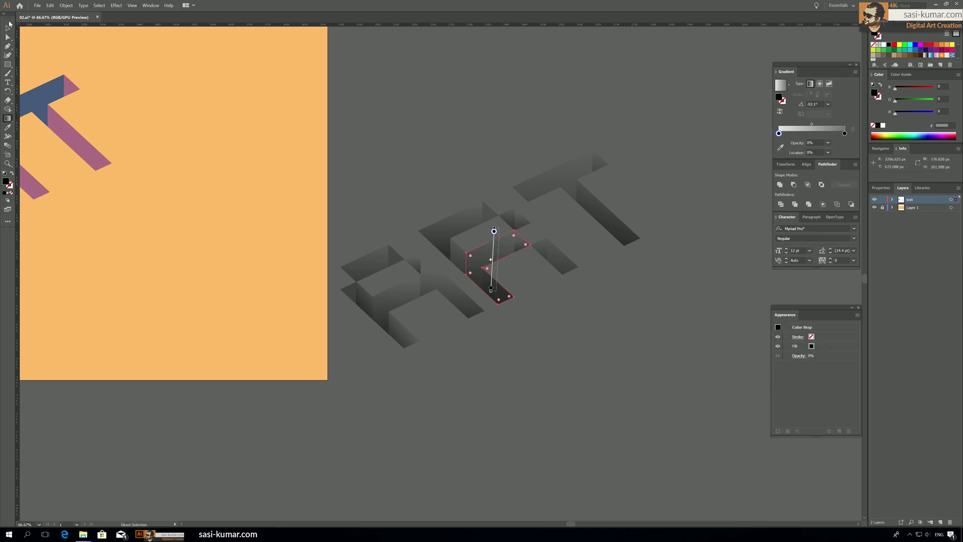
left_click(505, 223)
left_click_drag(513, 199, 513, 248)
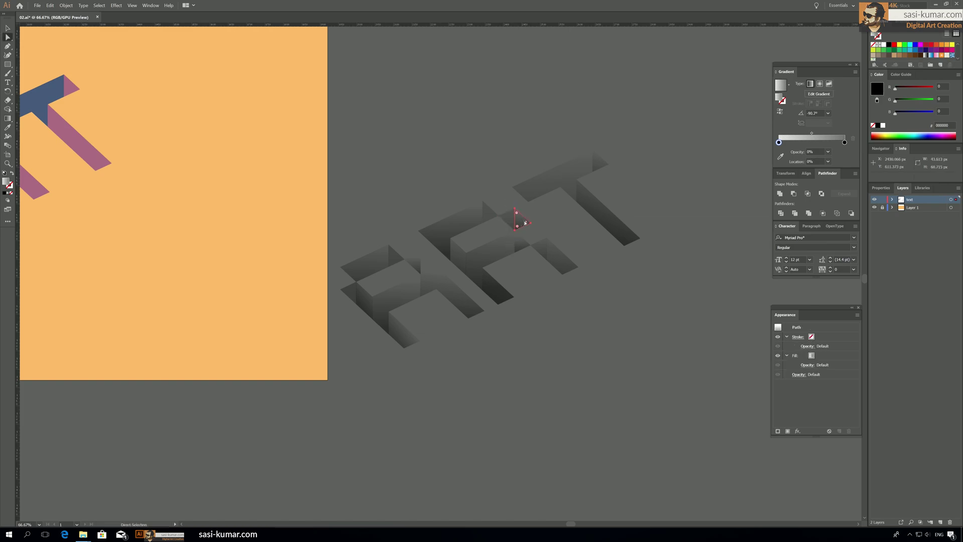
key("a")
left_click(576, 142)
scroll(502, 200, "left", 1)
key("g")
left_click_drag(424, 238, 427, 286)
Drag the gradient shading lettering group over the blue-and-pink ART on the artboard.
key("v")
left_click(473, 90)
key("ctrl+a")
key("ctrl+shift+a")
key("ctrl+a")
left_click_drag(448, 160, 612, 148)
left_click(589, 296)
left_click_drag(632, 224, 285, 249)
Position the shading group exactly over the coloured ART lettering.
mouse_move(285, 249)
left_mouse_down()
mouse_move(422, 308)
mouse_move(288, 217)
mouse_move(235, 207)
left_mouse_up()
left_click(679, 185)
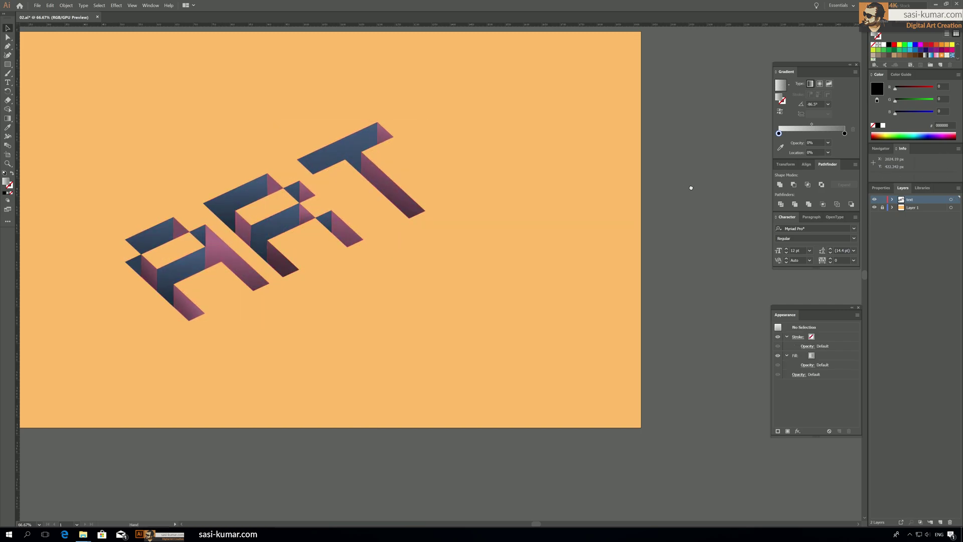
left_click_drag(479, 229, 625, 248)
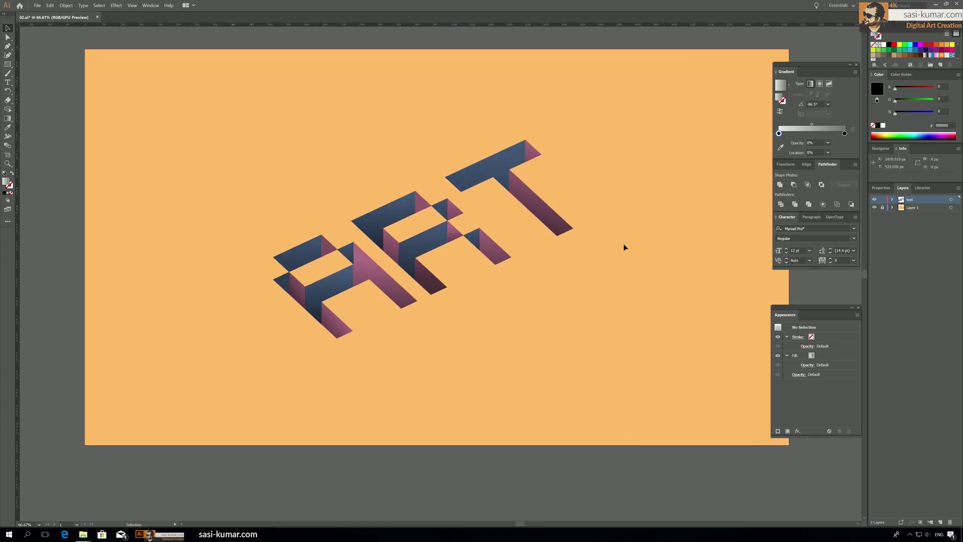
Set the shading gradient's dark end stop to 30% opacity.
left_click(514, 187)
left_click(844, 133)
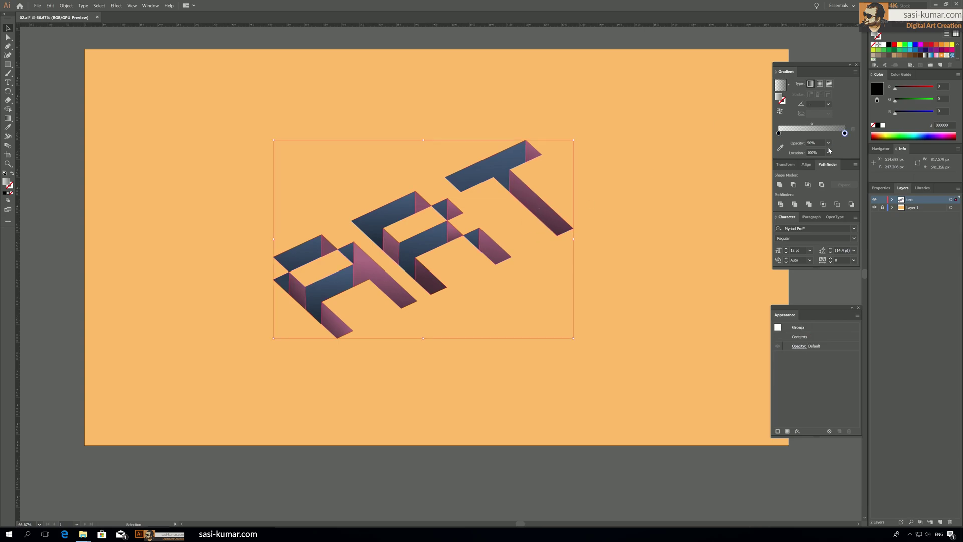
left_click(828, 143)
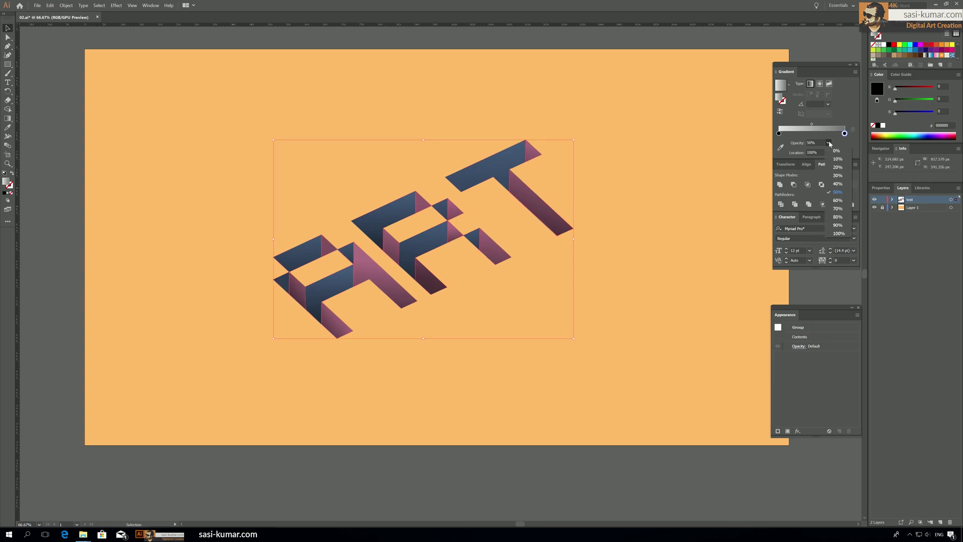
left_click(845, 175)
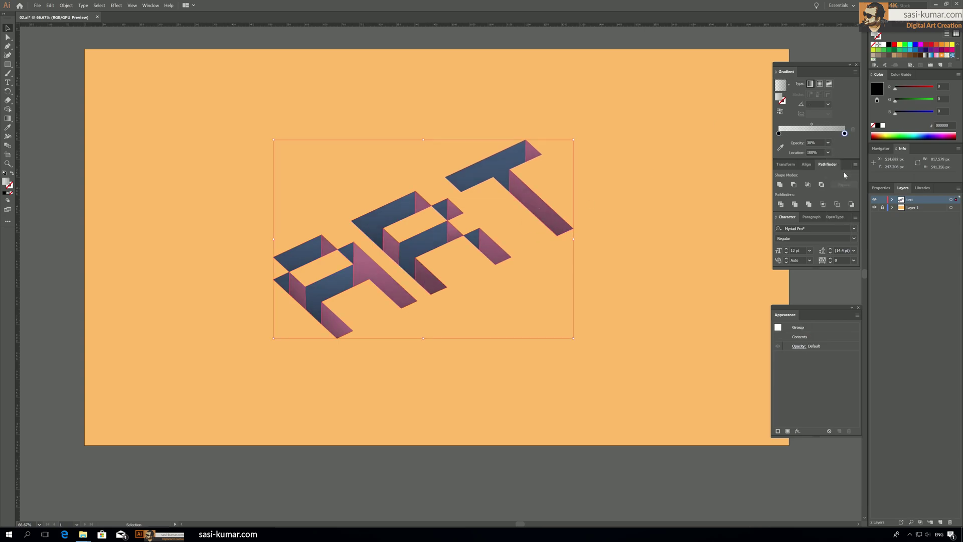
left_click(76, 166)
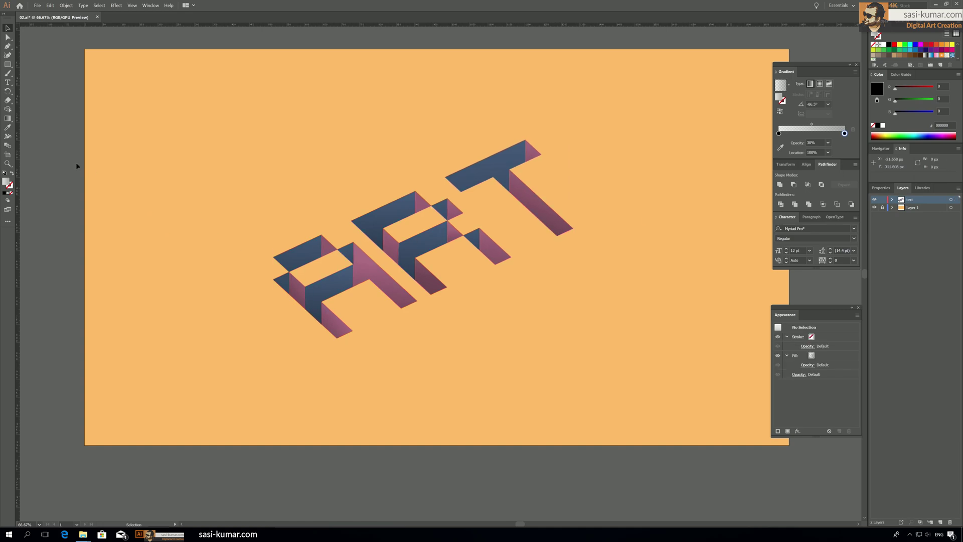